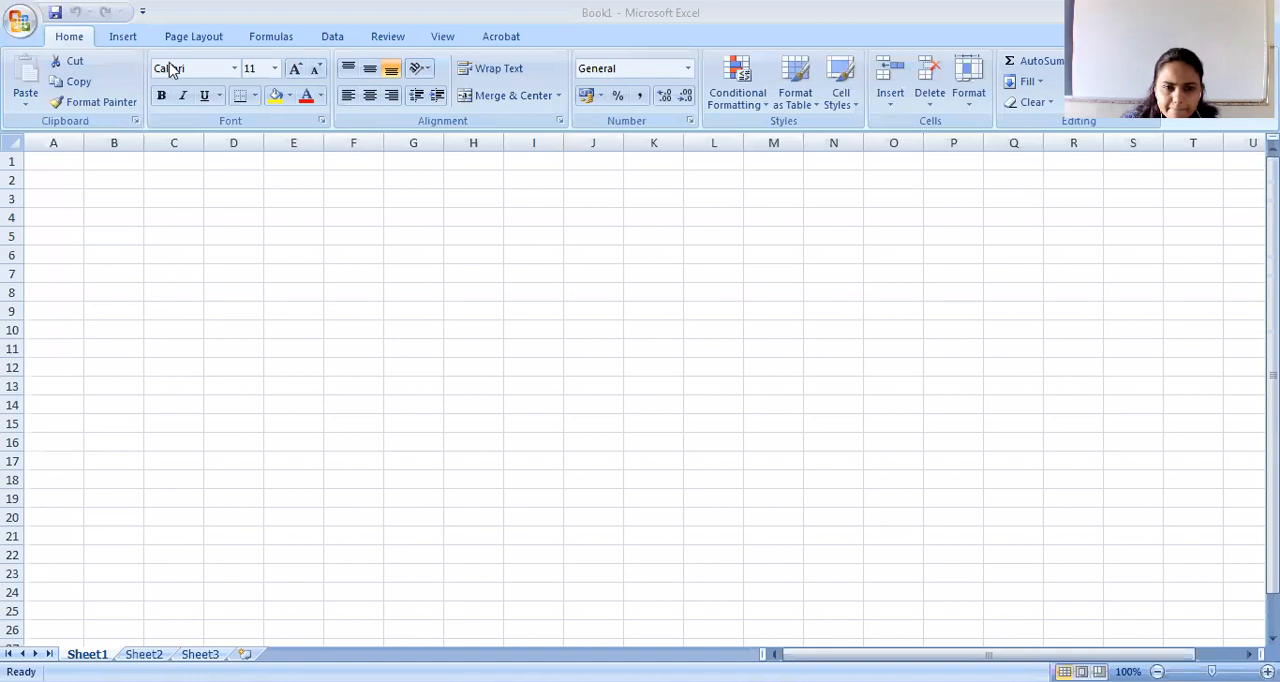
View the available chart types in the Insert Chart dialog, then close it without inserting a chart.
click(120, 40)
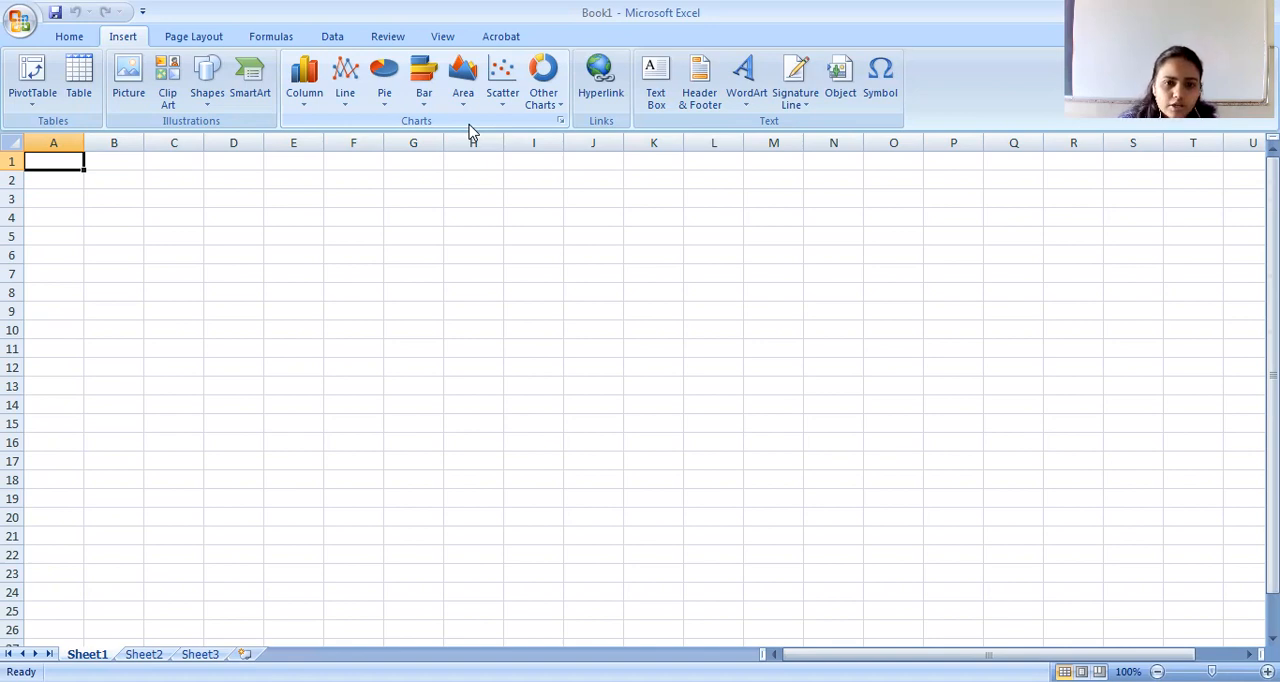
click(560, 120)
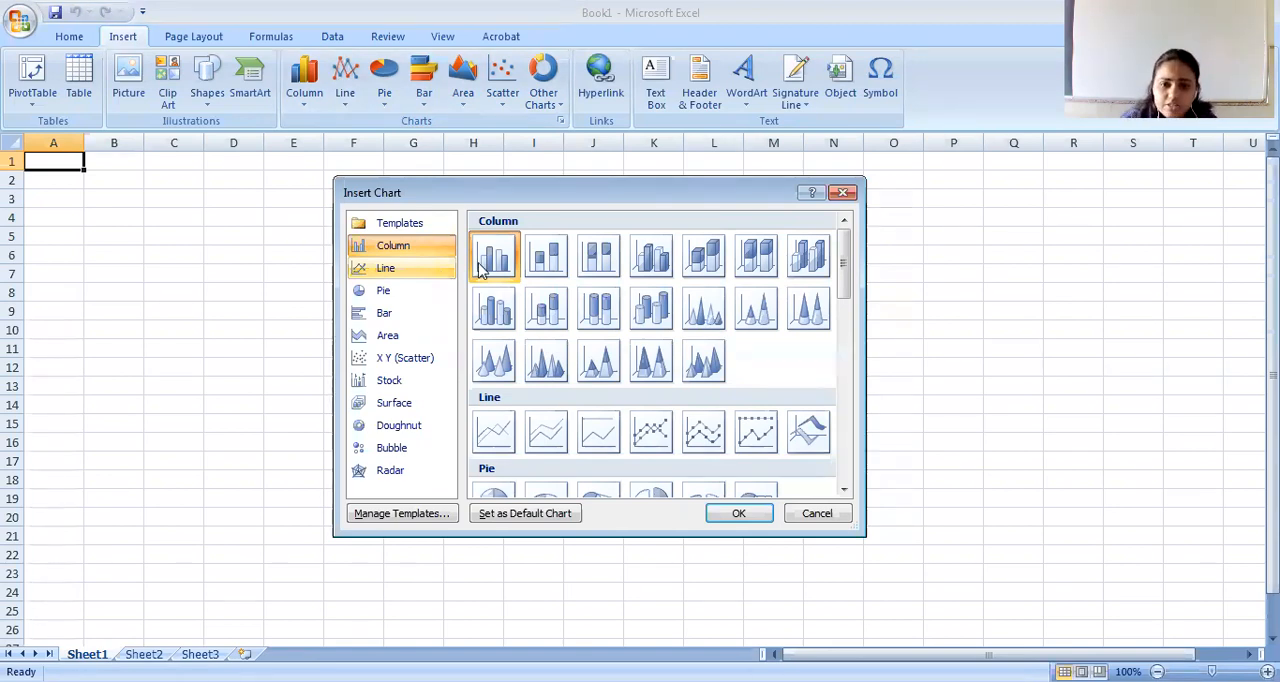
click(843, 193)
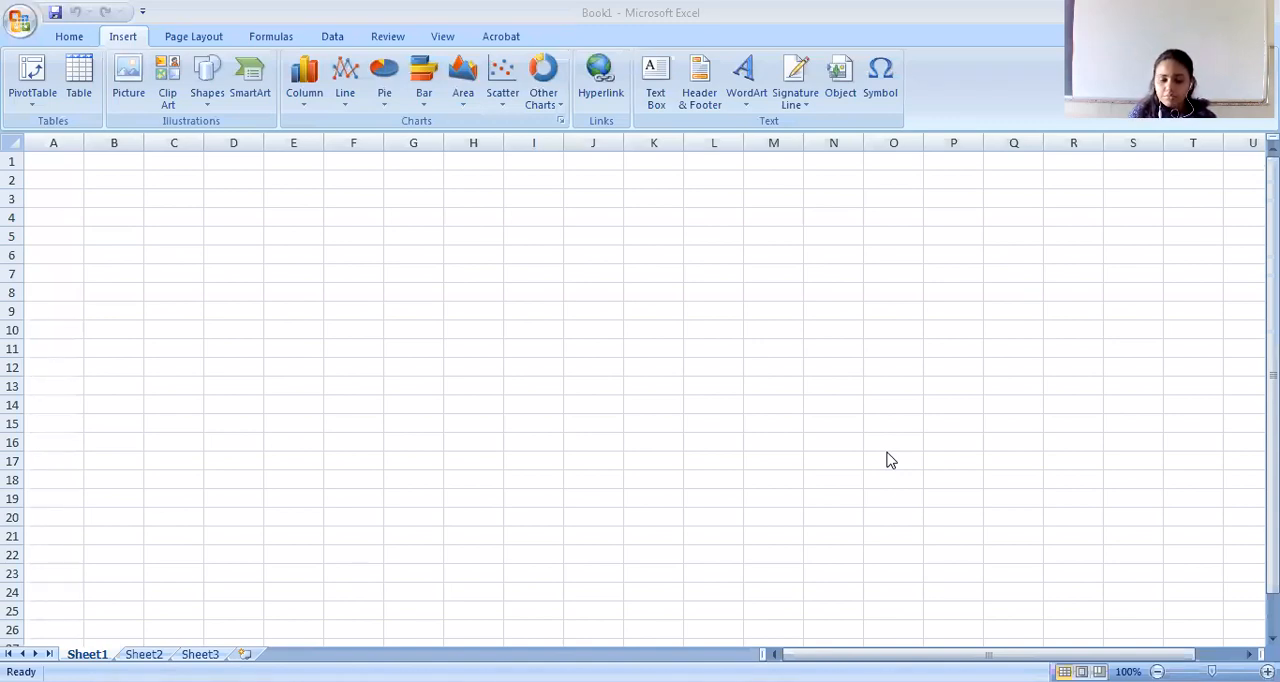
Enter the headings S_no in D5 and Student Name in E5, and widen column E to fit its heading.
click(240, 237)
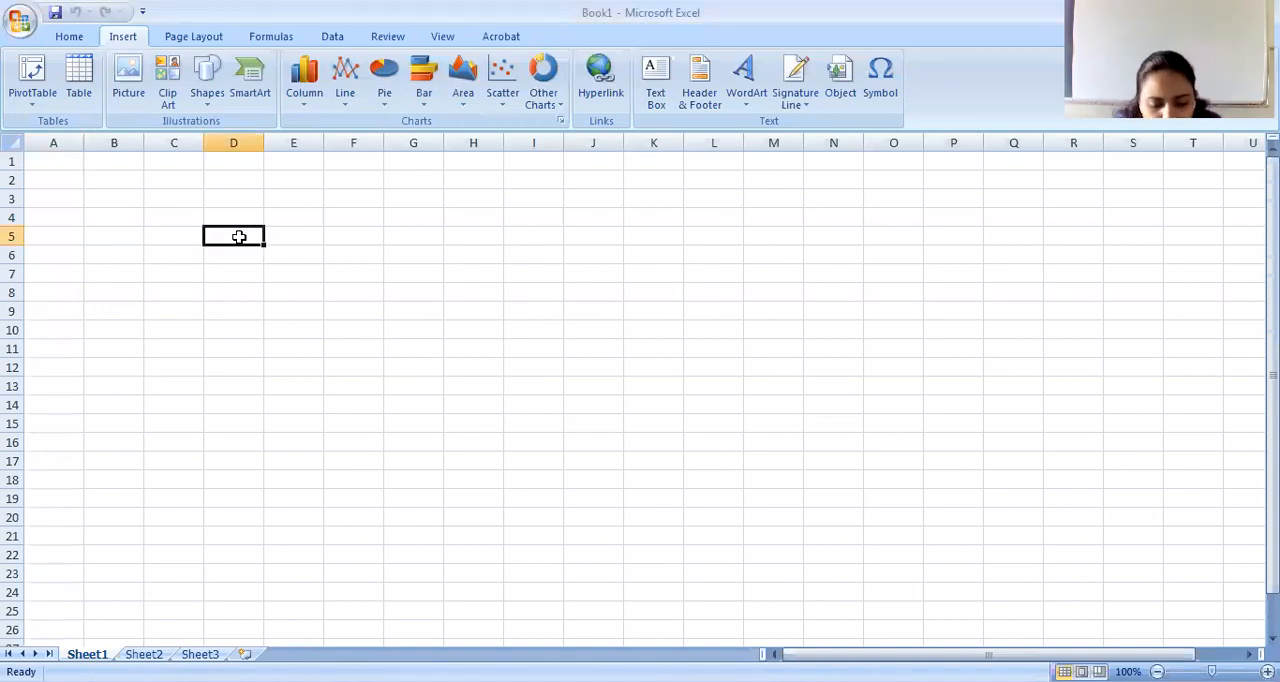
text(S_n)
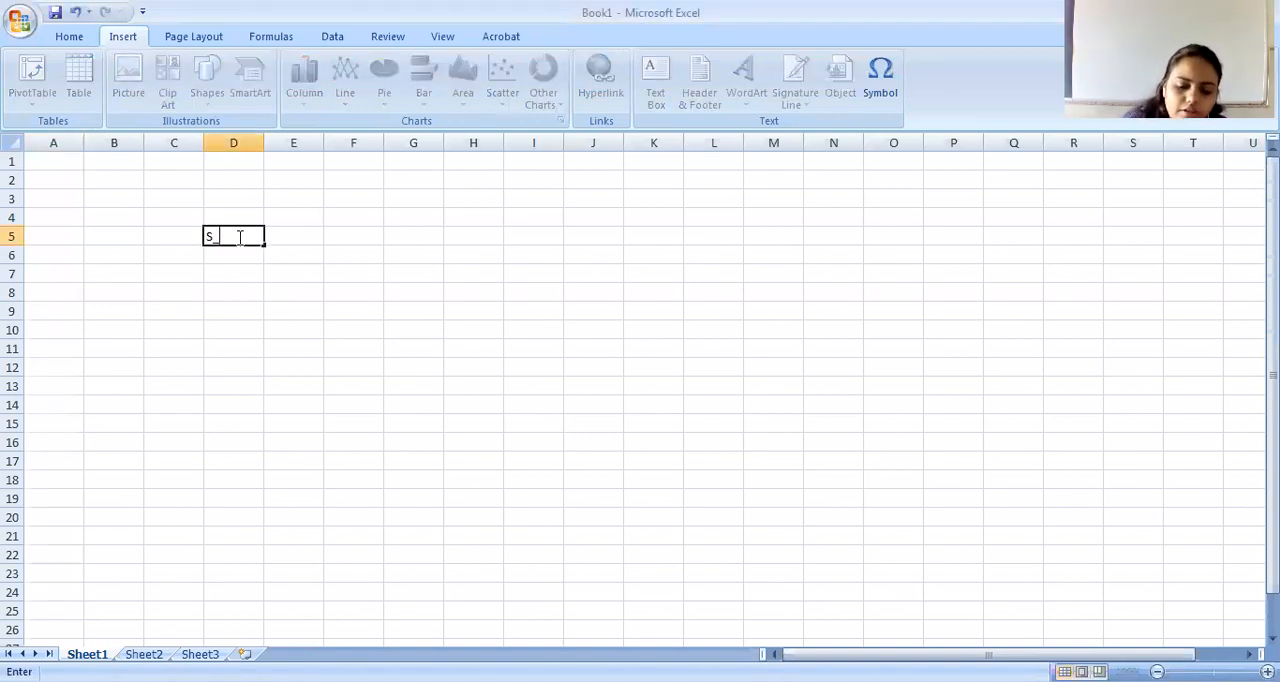
text(o)
key(Tab)
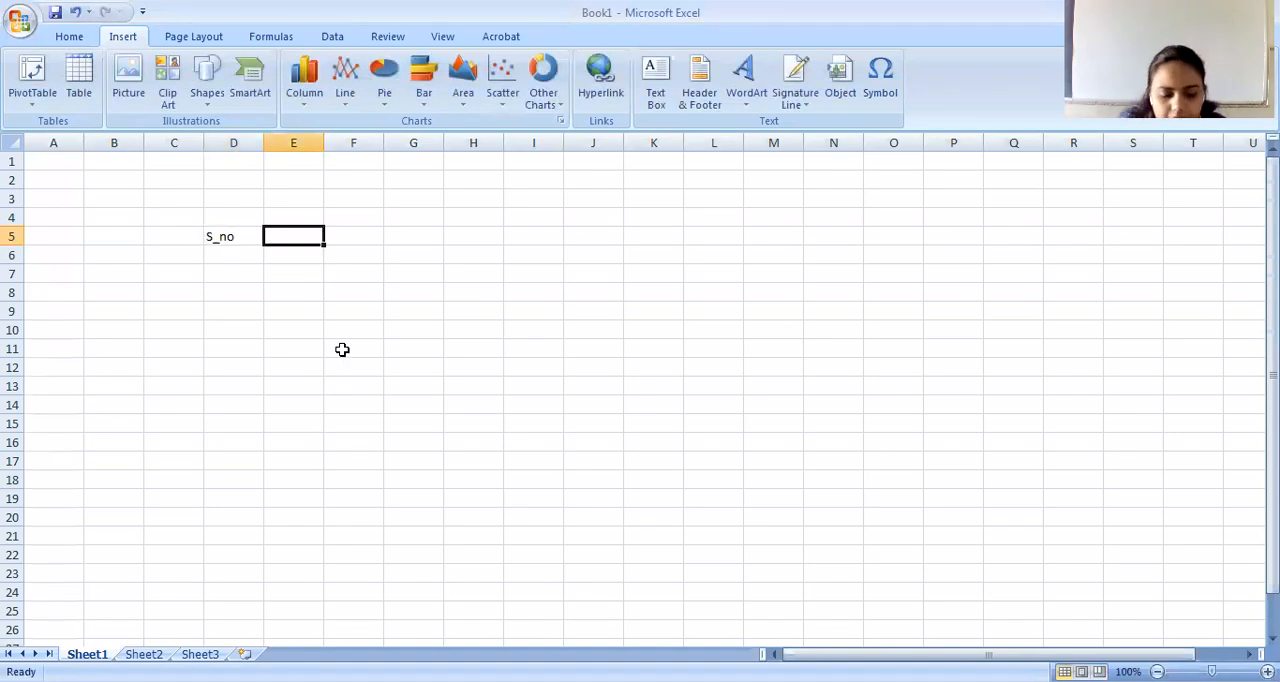
text(Student)
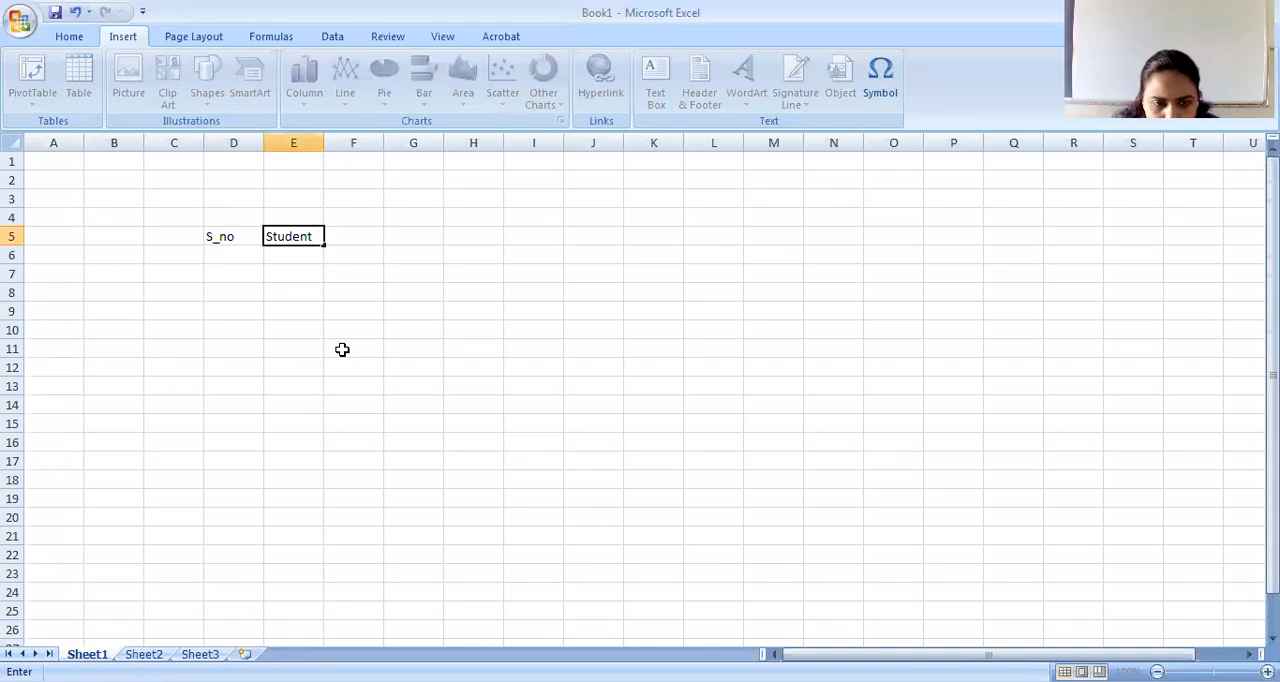
text(Name)
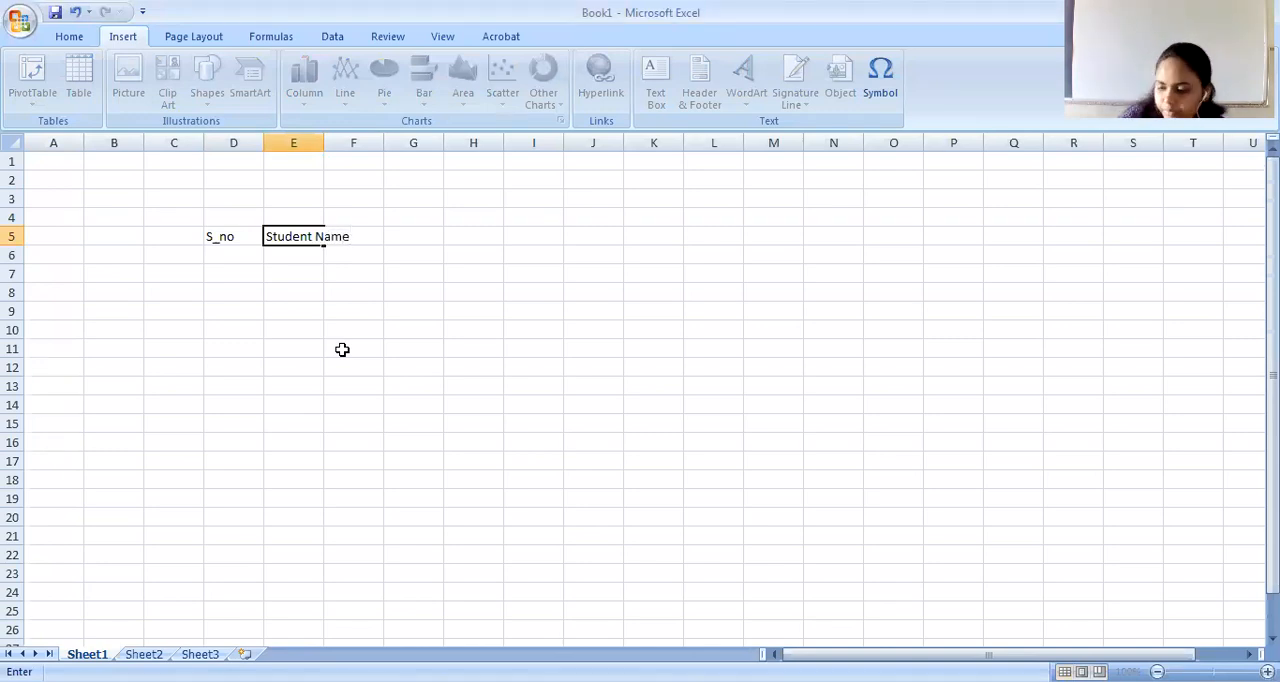
click(413, 461)
drag(324, 149, 385, 160)
Enter the subject headings Maths, Hindi and Eng in cells F5 to H5.
click(428, 230)
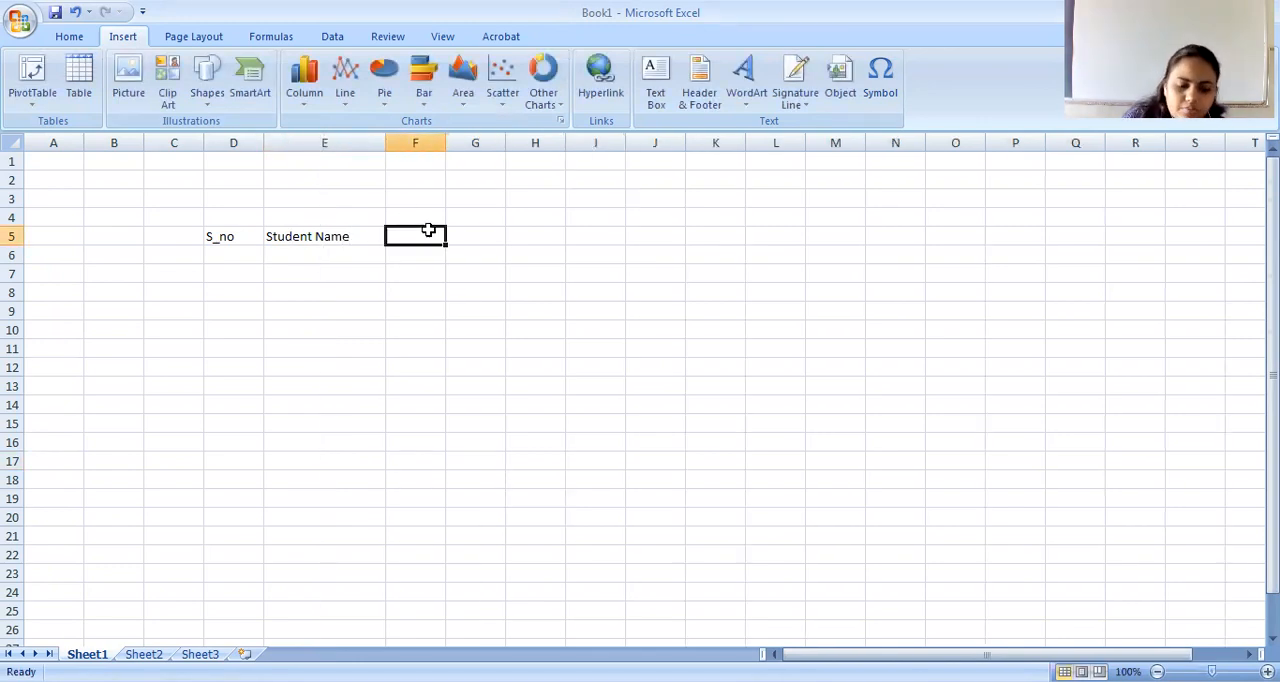
text(Maths)
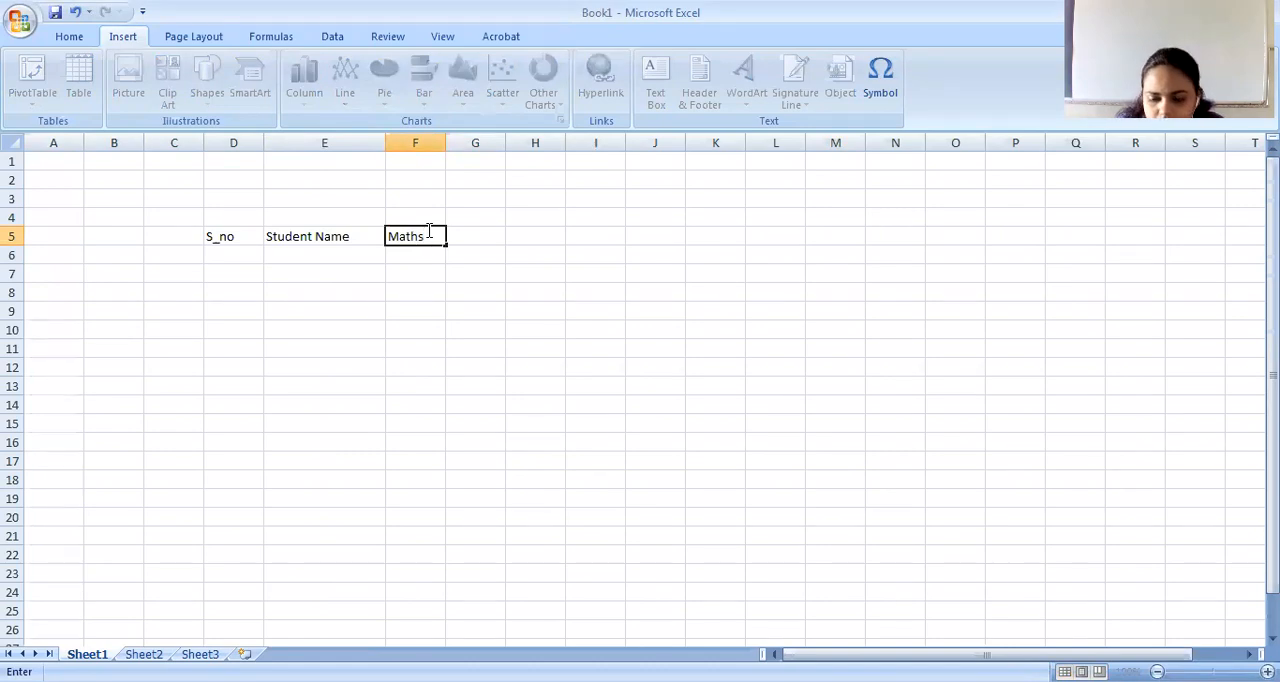
key(Tab)
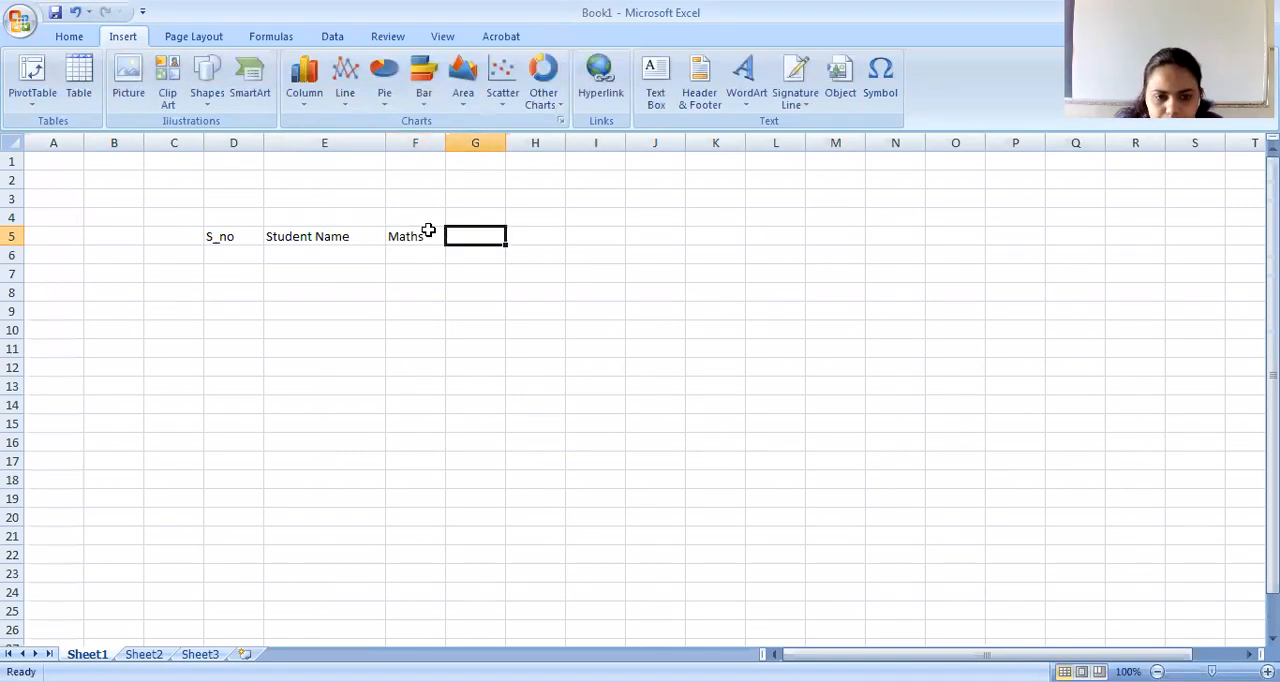
text(Hindi)
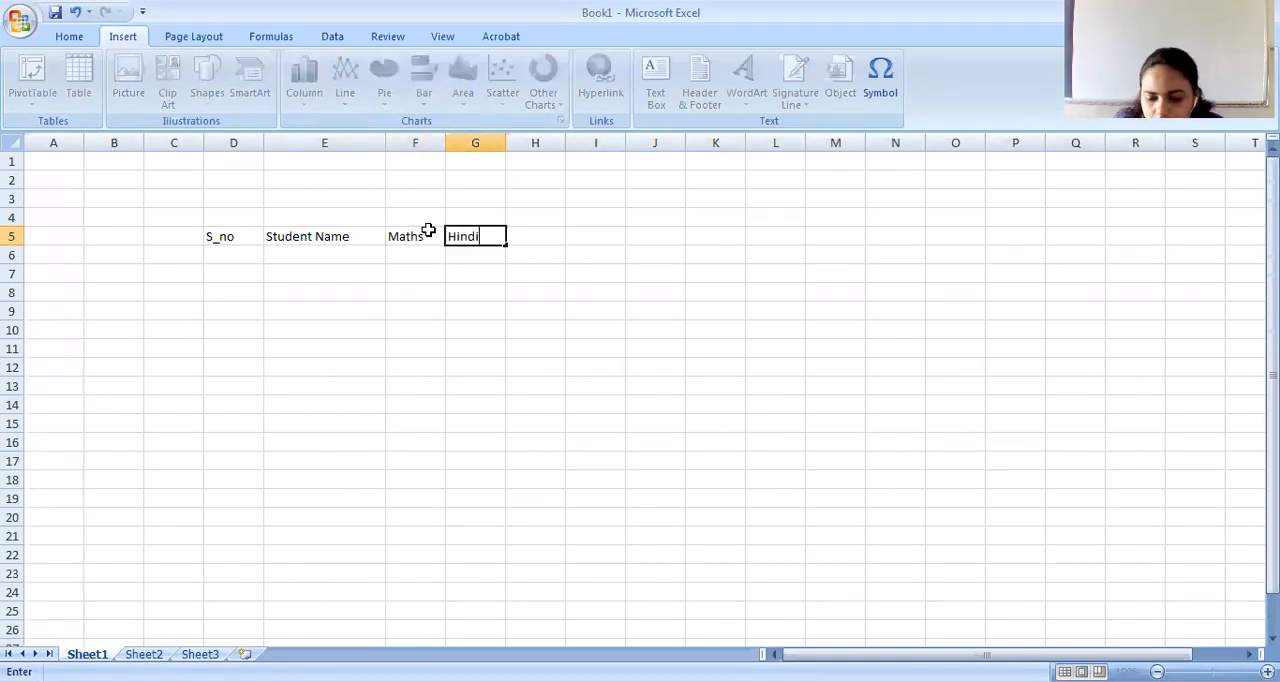
key(Tab)
text(Eng)
key(Tab)
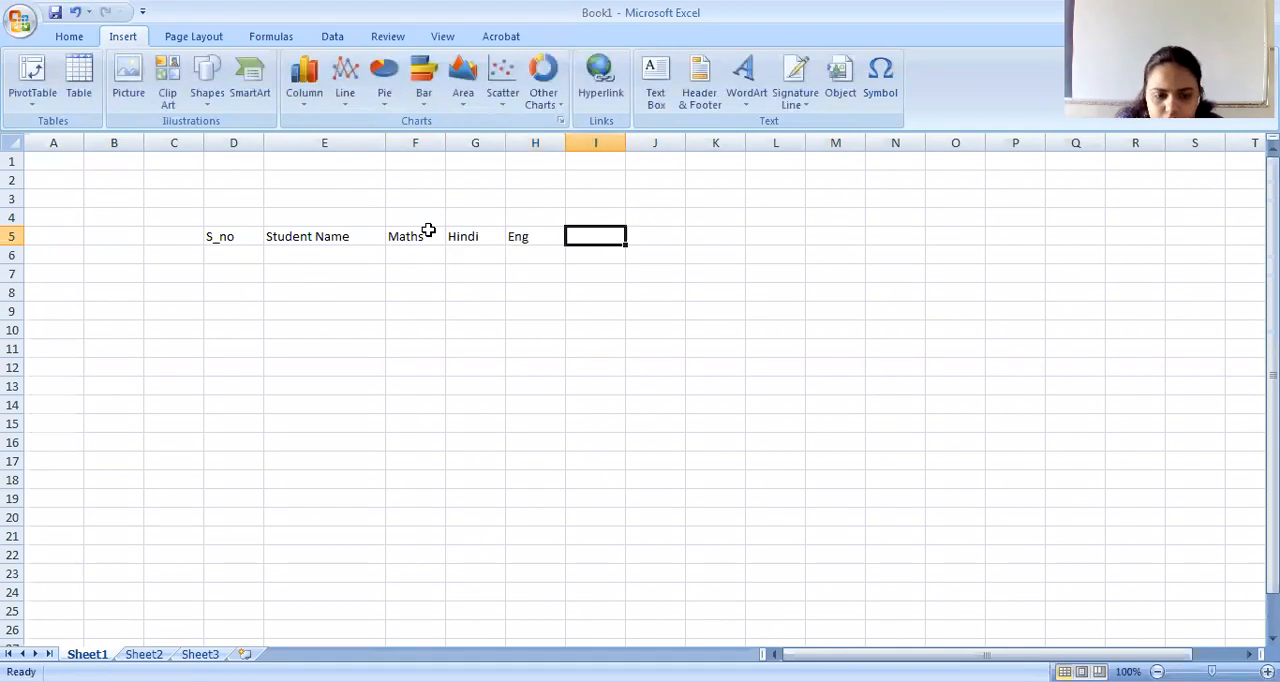
Complete the heading row with Sci, S.st and Total in cells I5 to K5.
text(Sci)
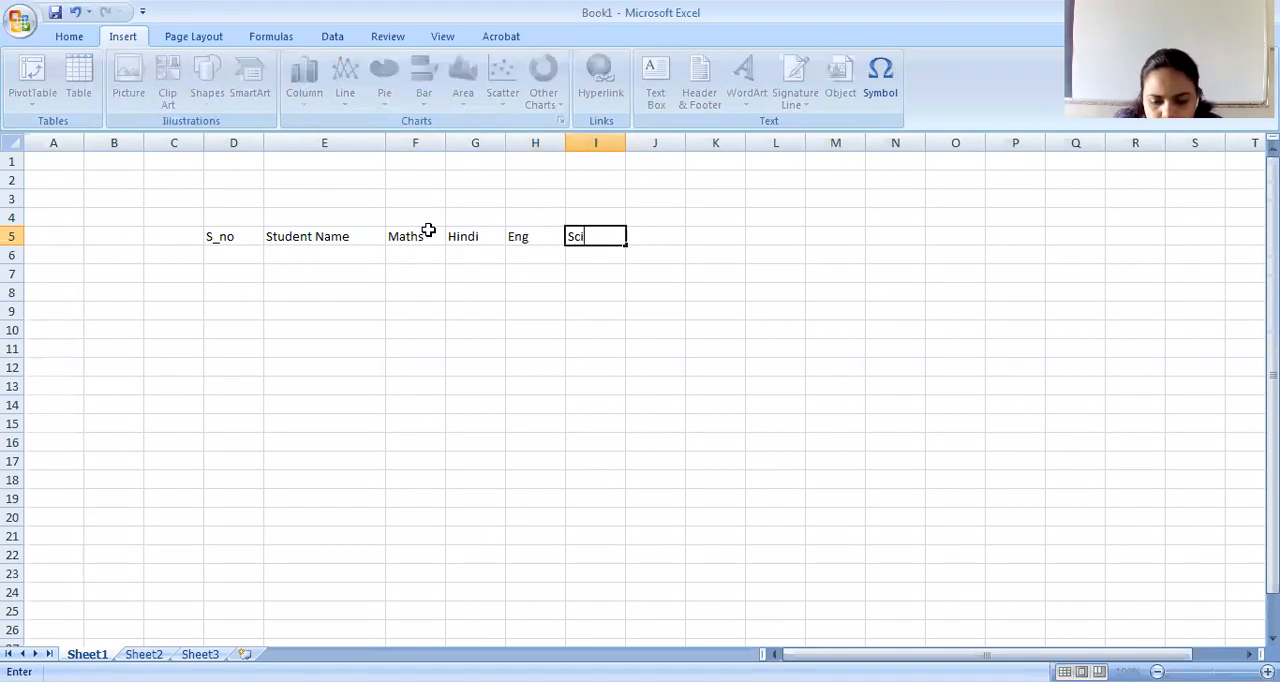
key(Tab)
text(S)
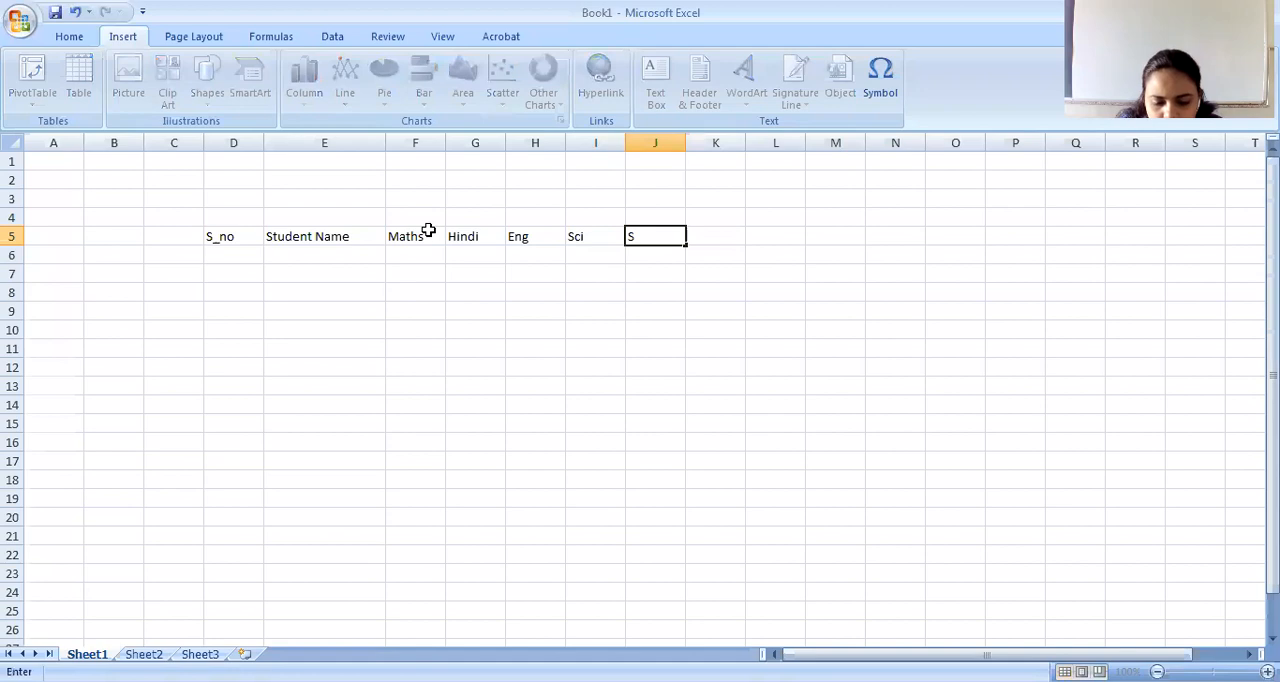
text(.st)
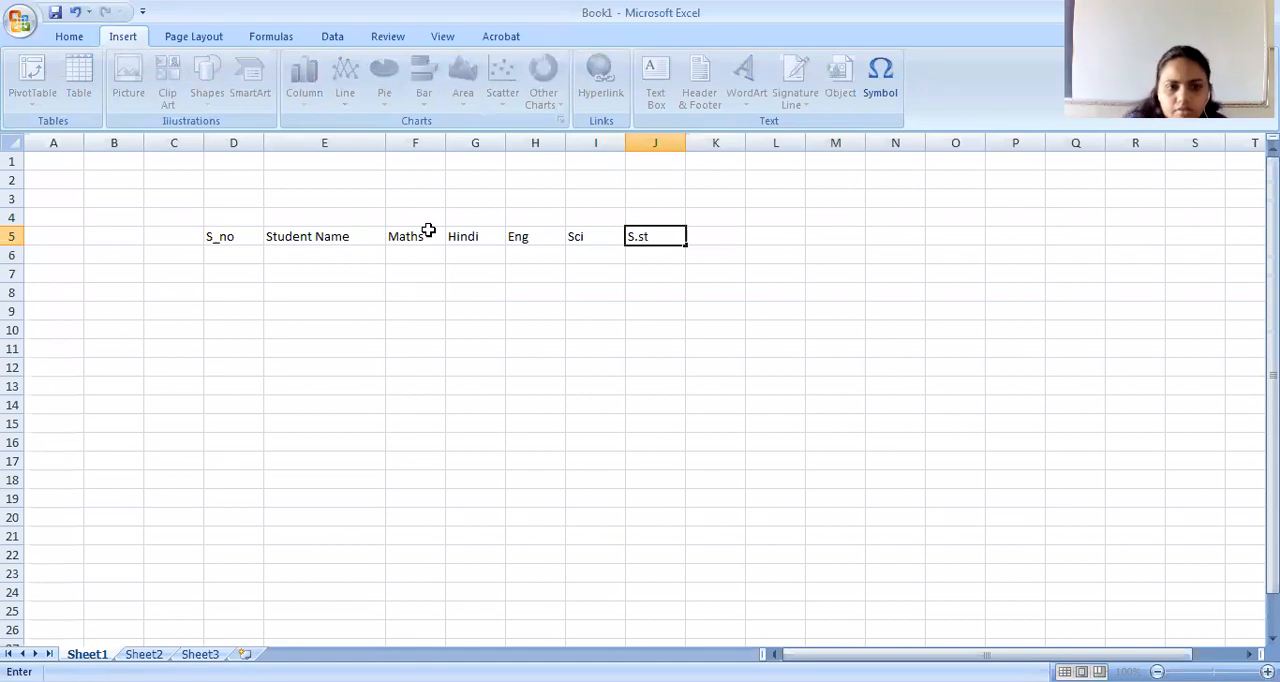
click(713, 240)
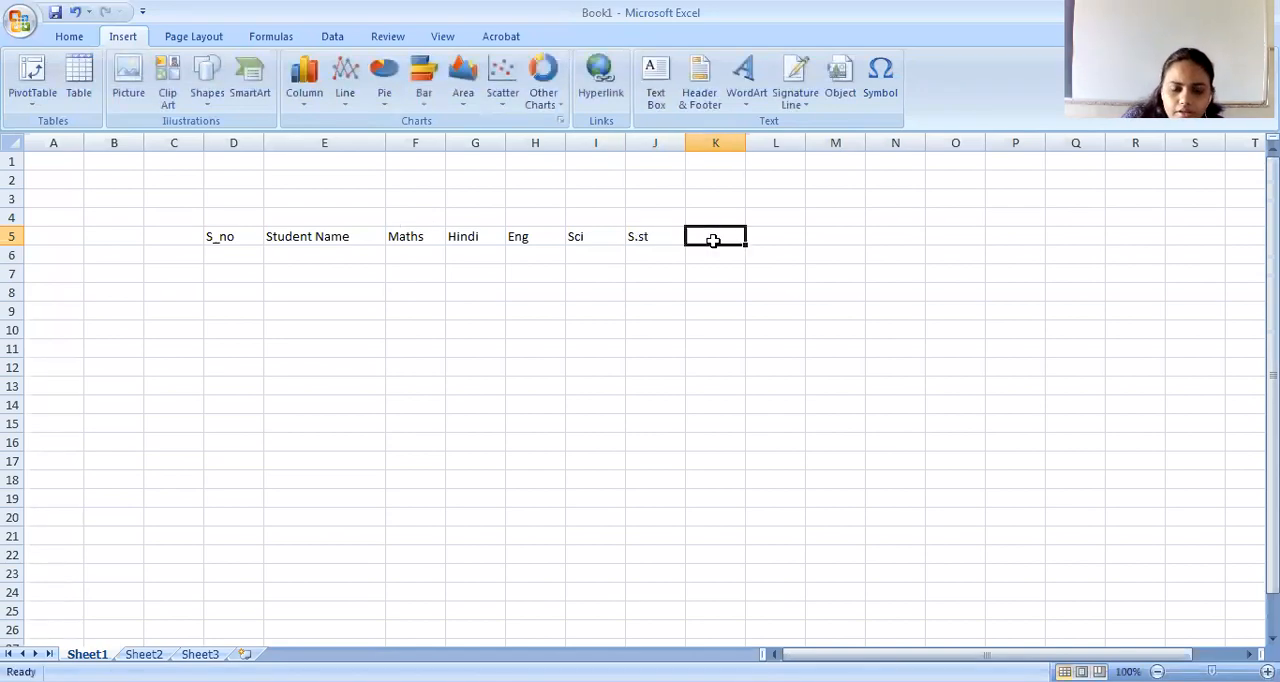
text(Total)
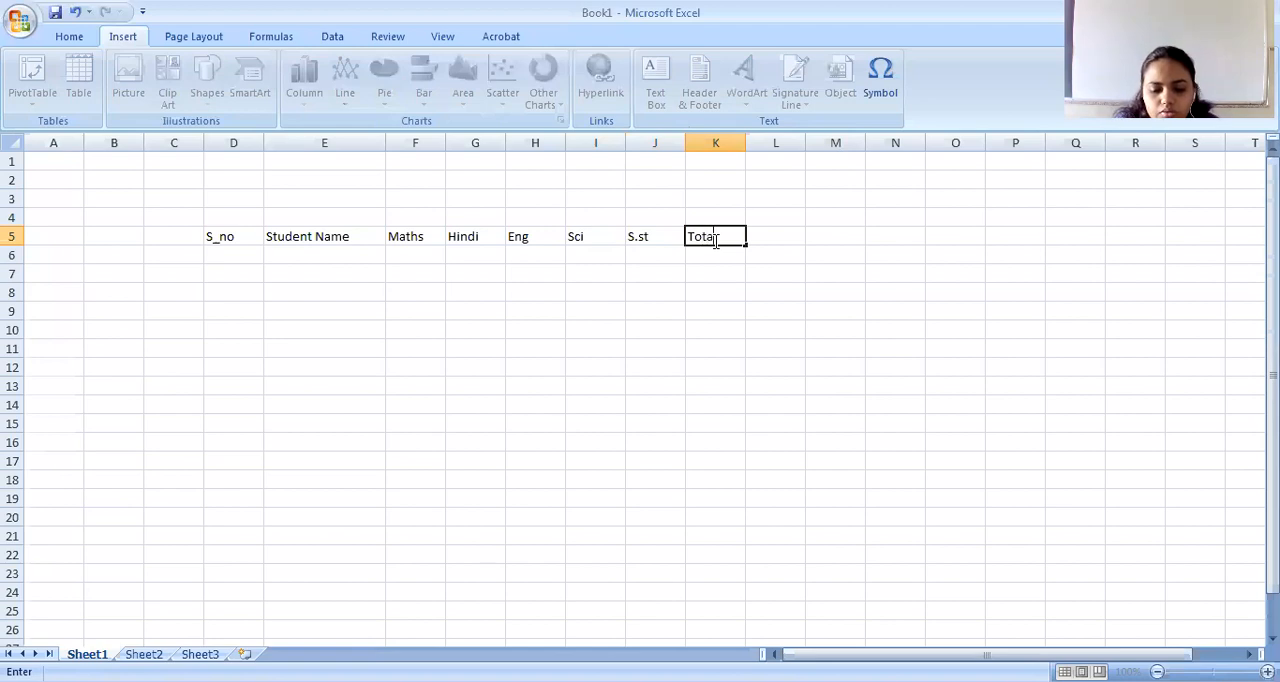
key(Return)
Number the rows under S_no from 1 to 5 in cells D6 to D10.
key(Left)
key(Left)
key(Left)
key(Left)
key(Left)
key(Left)
key(Left)
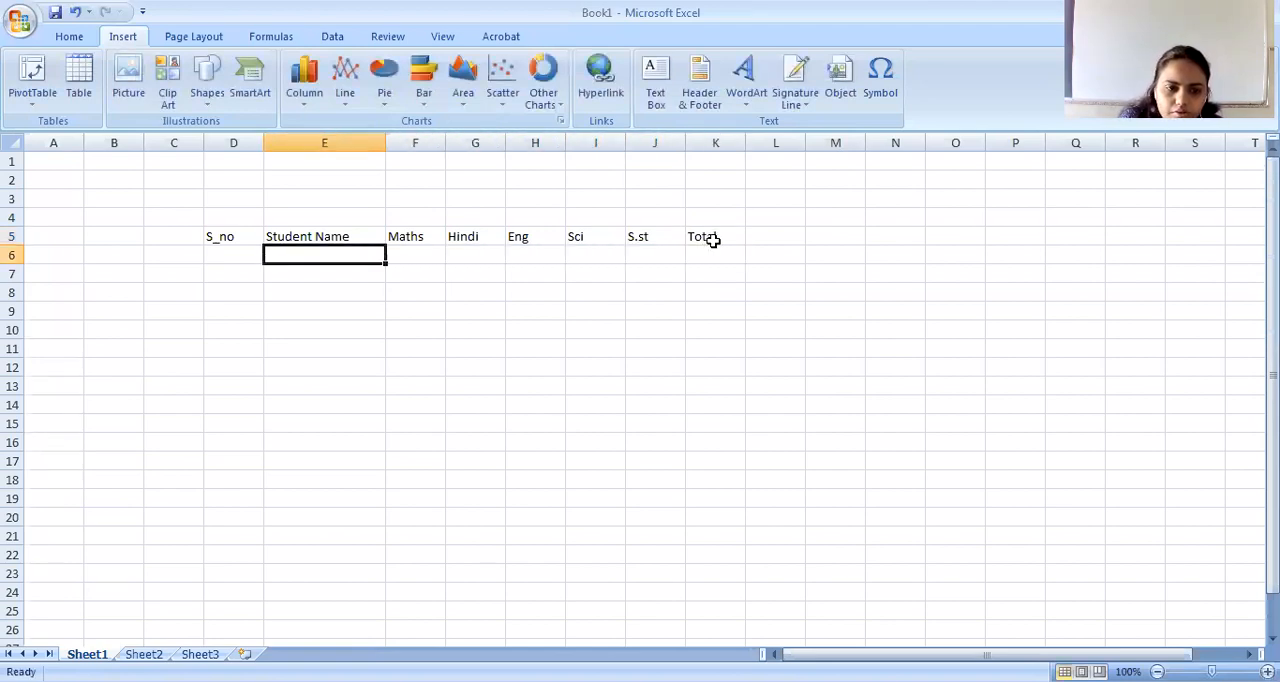
text(1)
key(Return)
text(2)
key(Return)
text(3)
key(Return)
key(4)
key(Return)
text(5)
Enter the first two students' names under Student Name in cells E6 and E7.
key(Right)
key(Up)
key(Up)
key(Up)
key(Up)
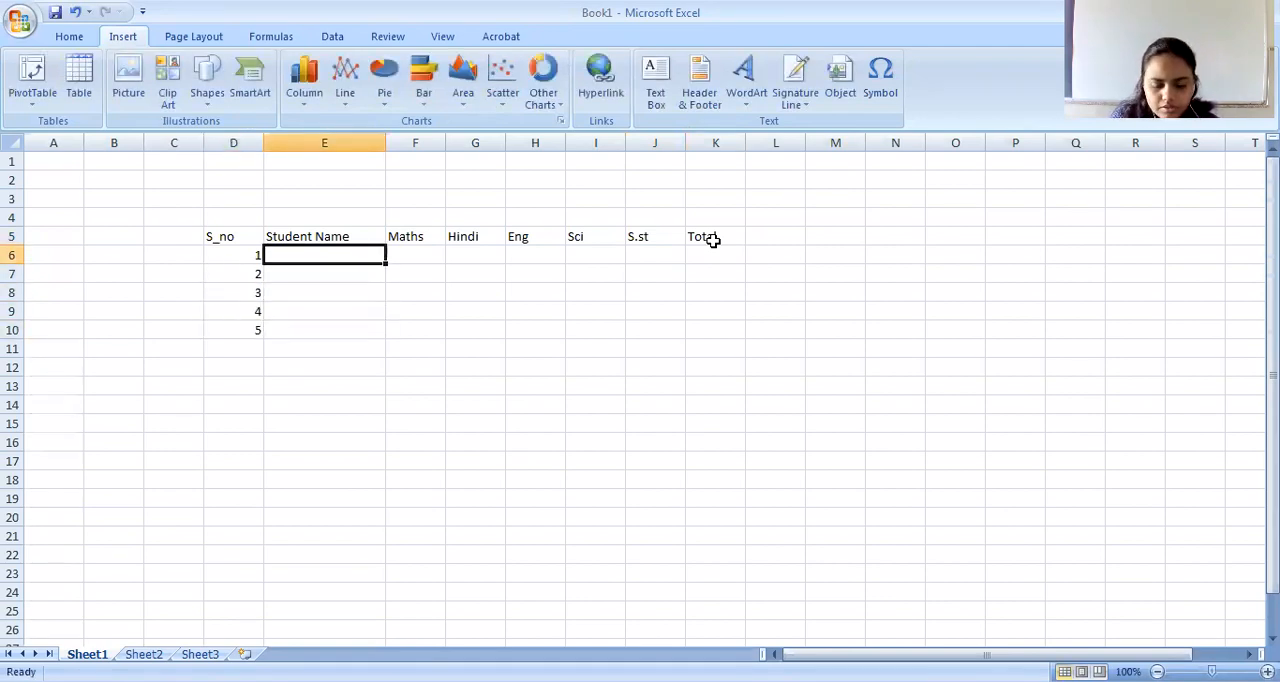
text(aadi)
key(Return)
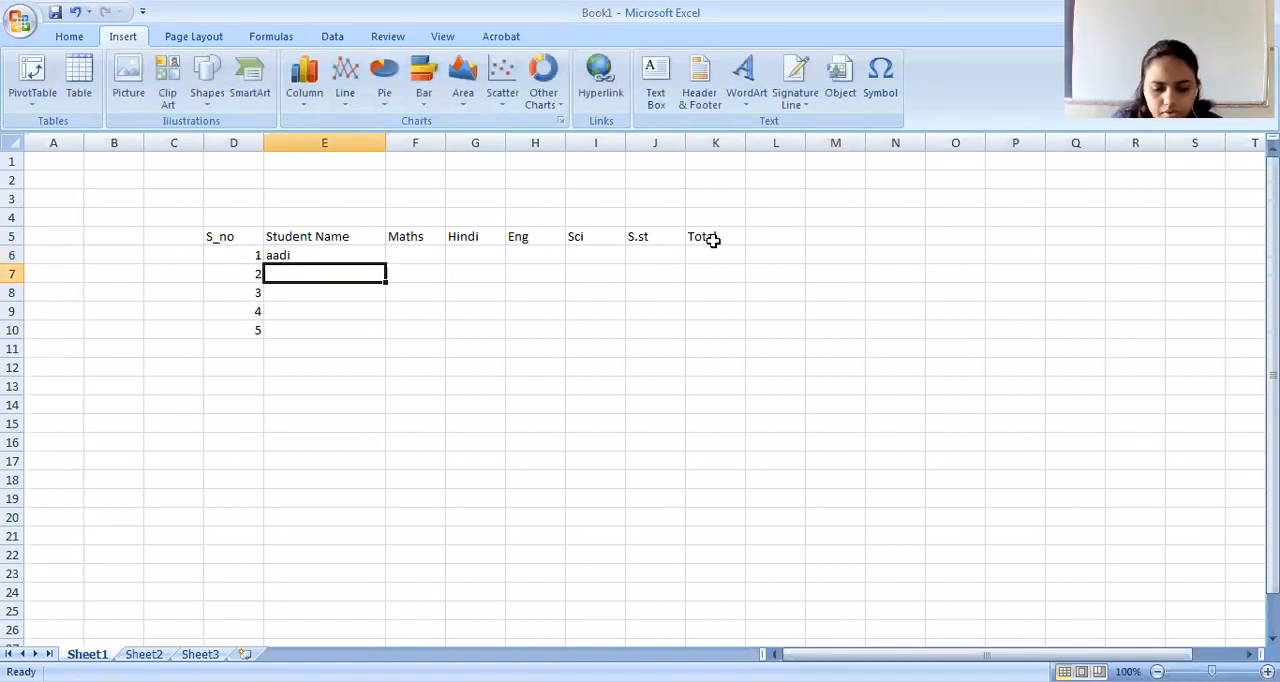
text(Divya)
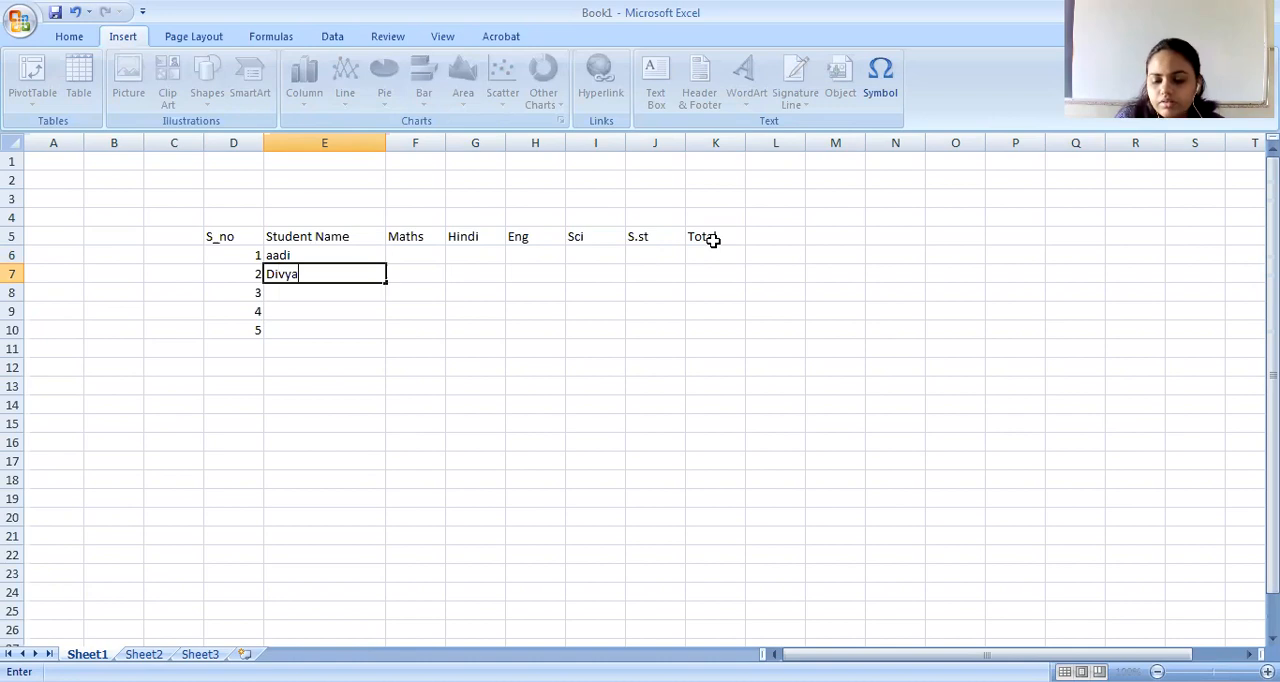
key(Return)
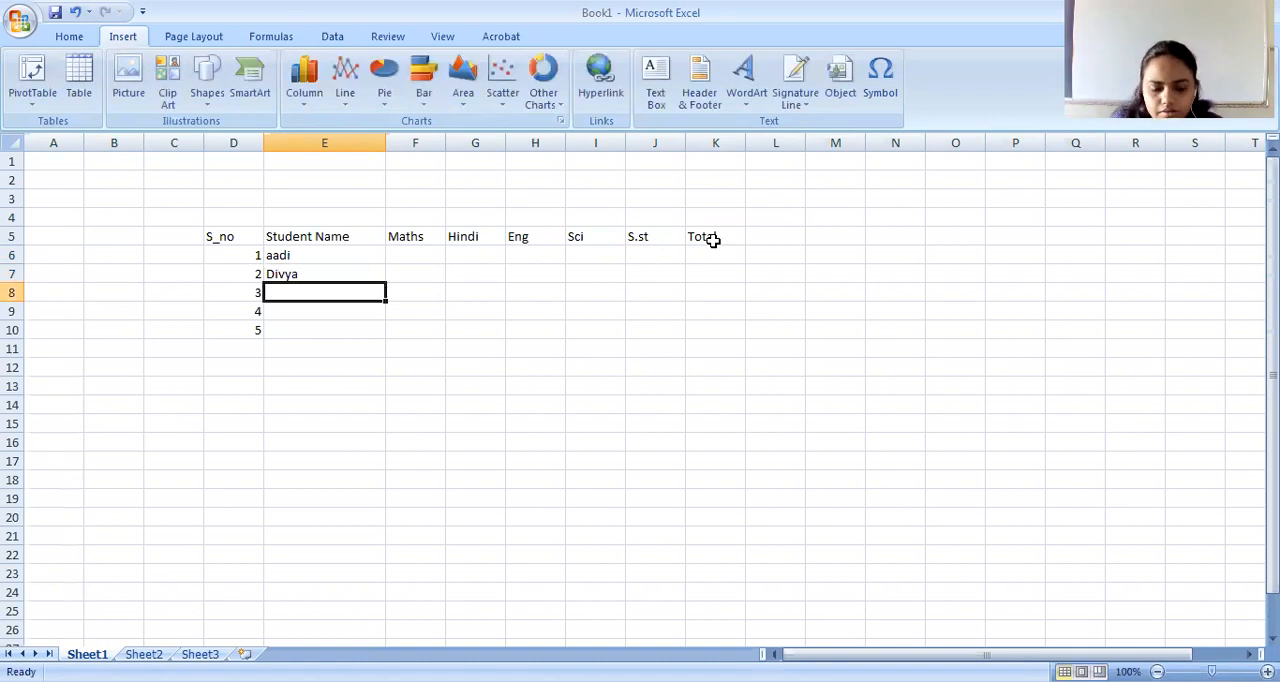
Enter the third student's name in E8, correcting its capitalization and spelling.
text(PArshav)
key(BackSpace)
key(BackSpace)
key(BackSpace)
key(BackSpace)
key(BackSpace)
key(BackSpace)
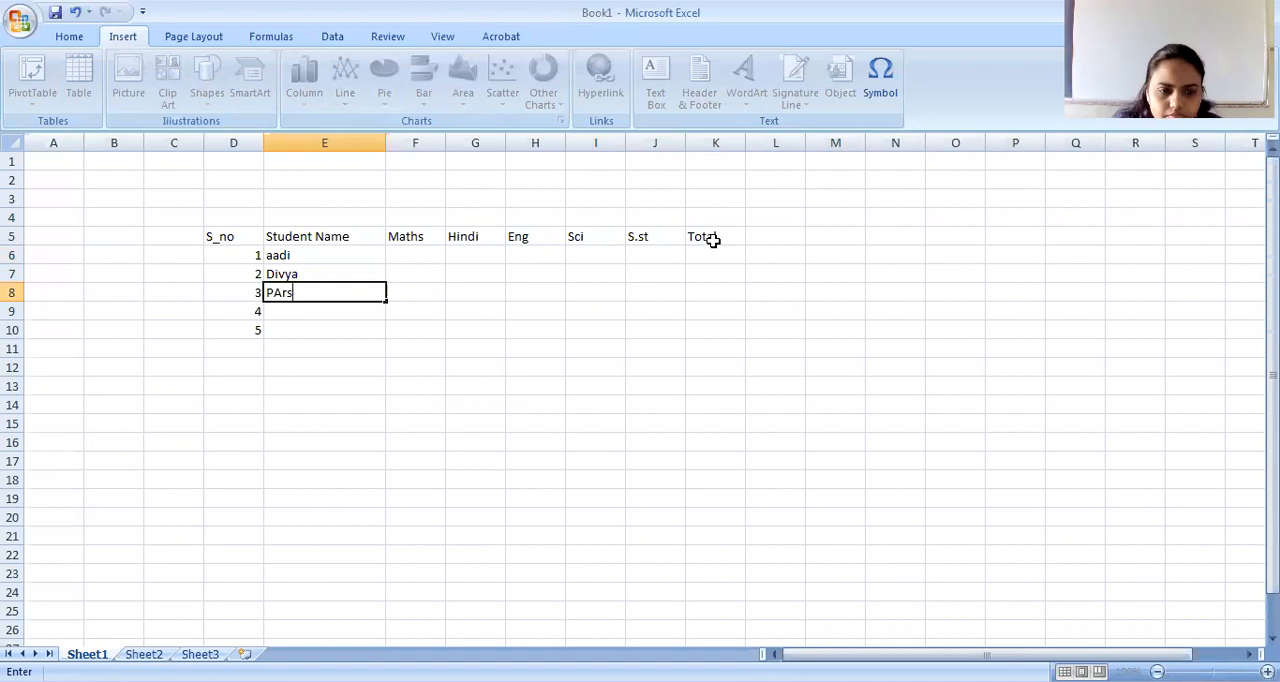
text(arshv)
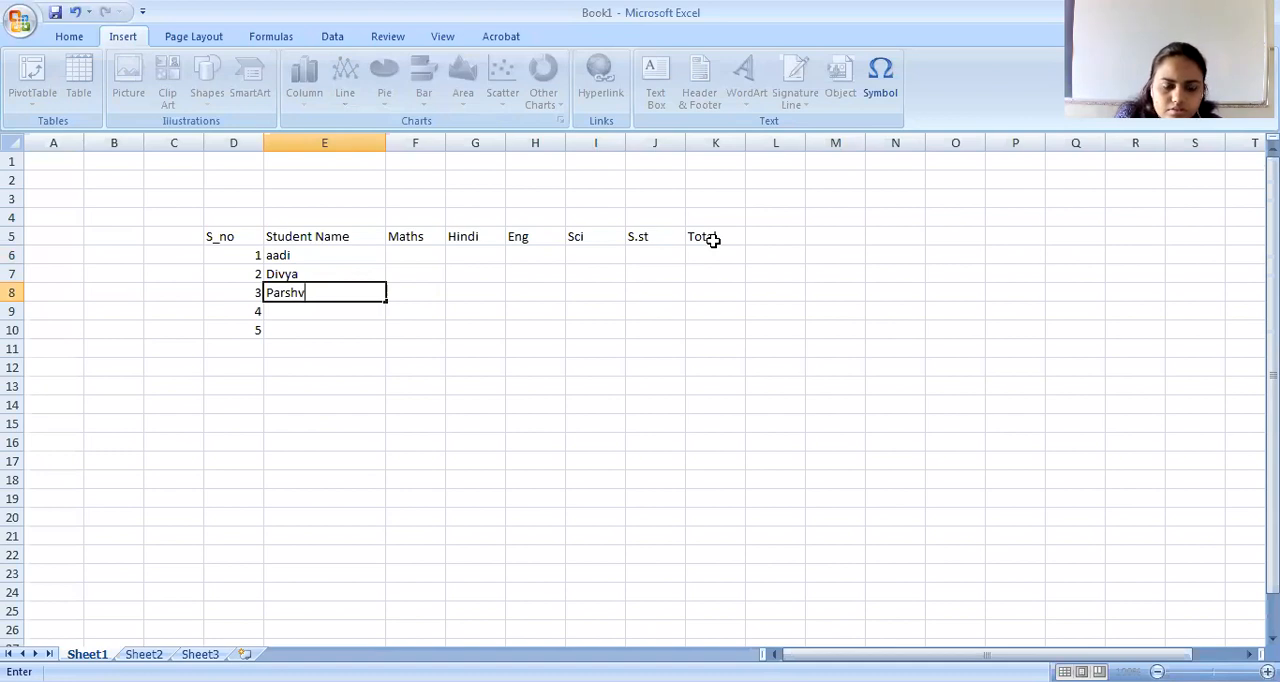
key(Return)
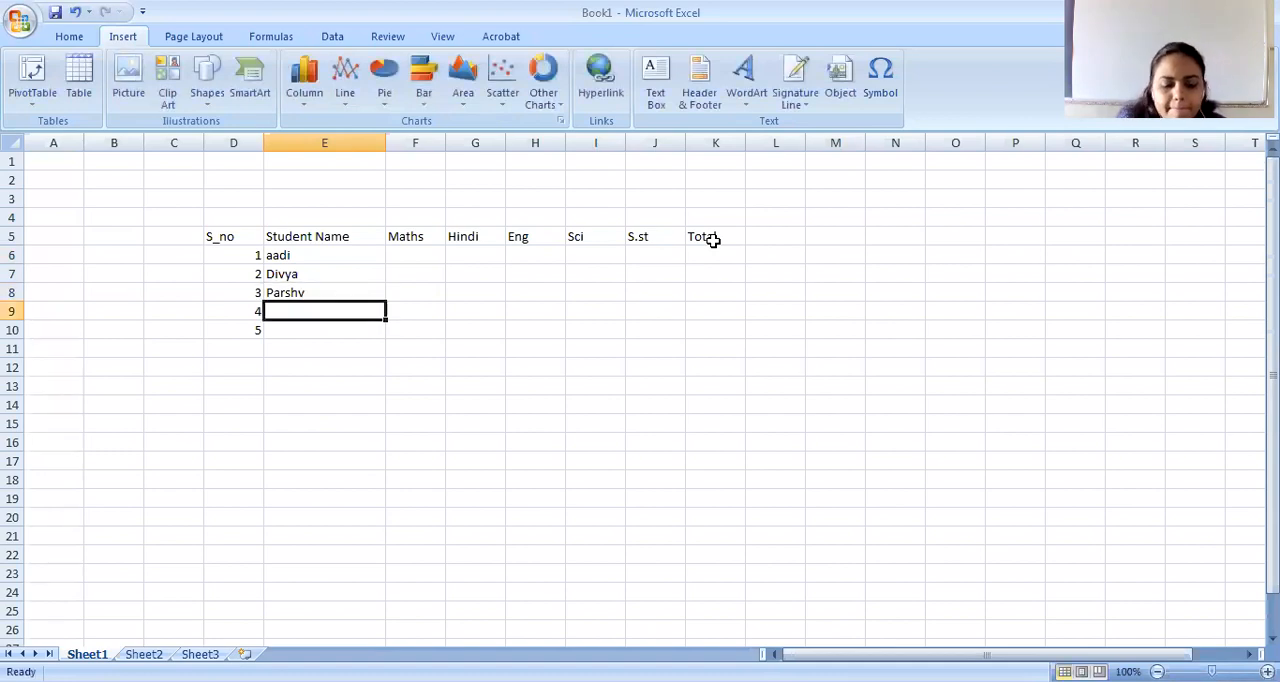
Enter the fourth, fifth and sixth students' names in cells E9 to E11.
text(Vedant)
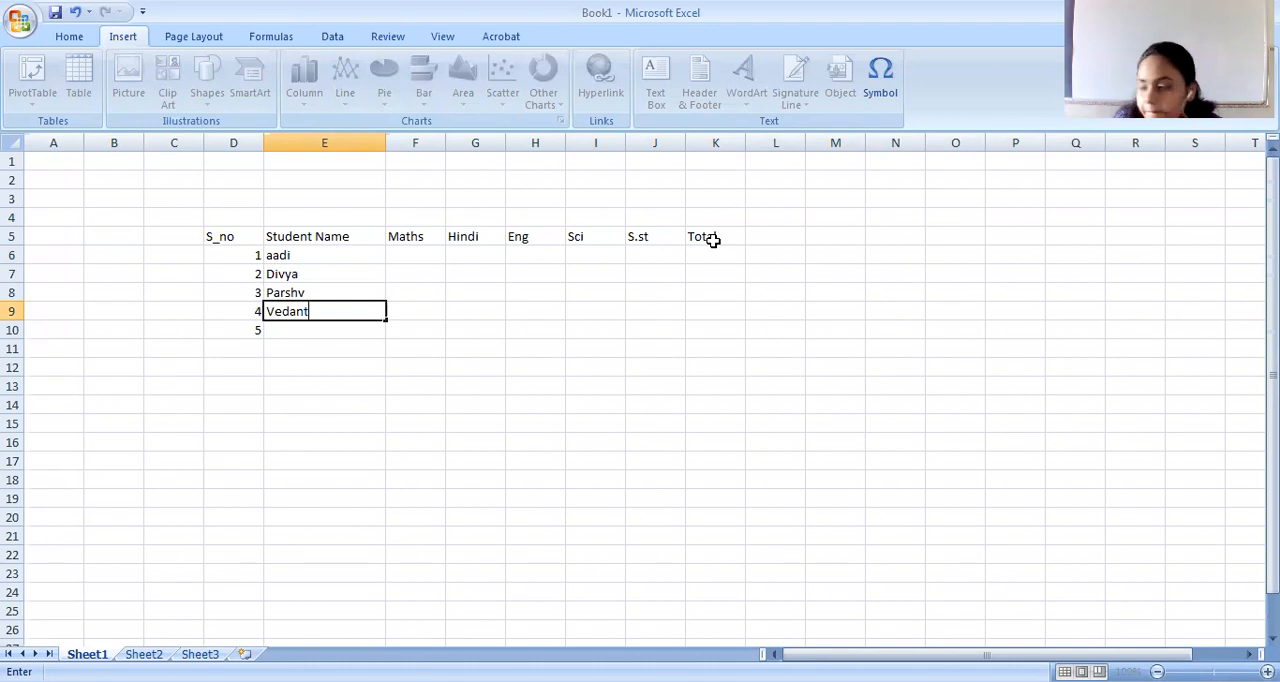
key(Return)
text(M)
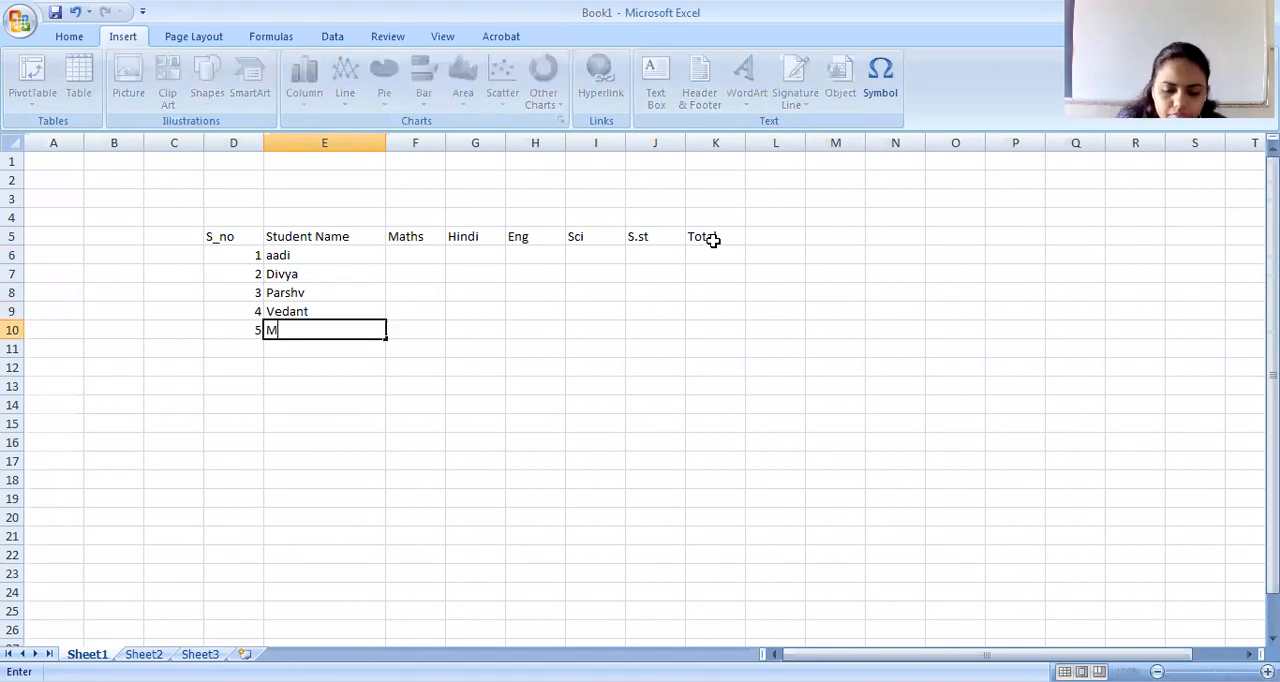
text(oulik)
key(Return)
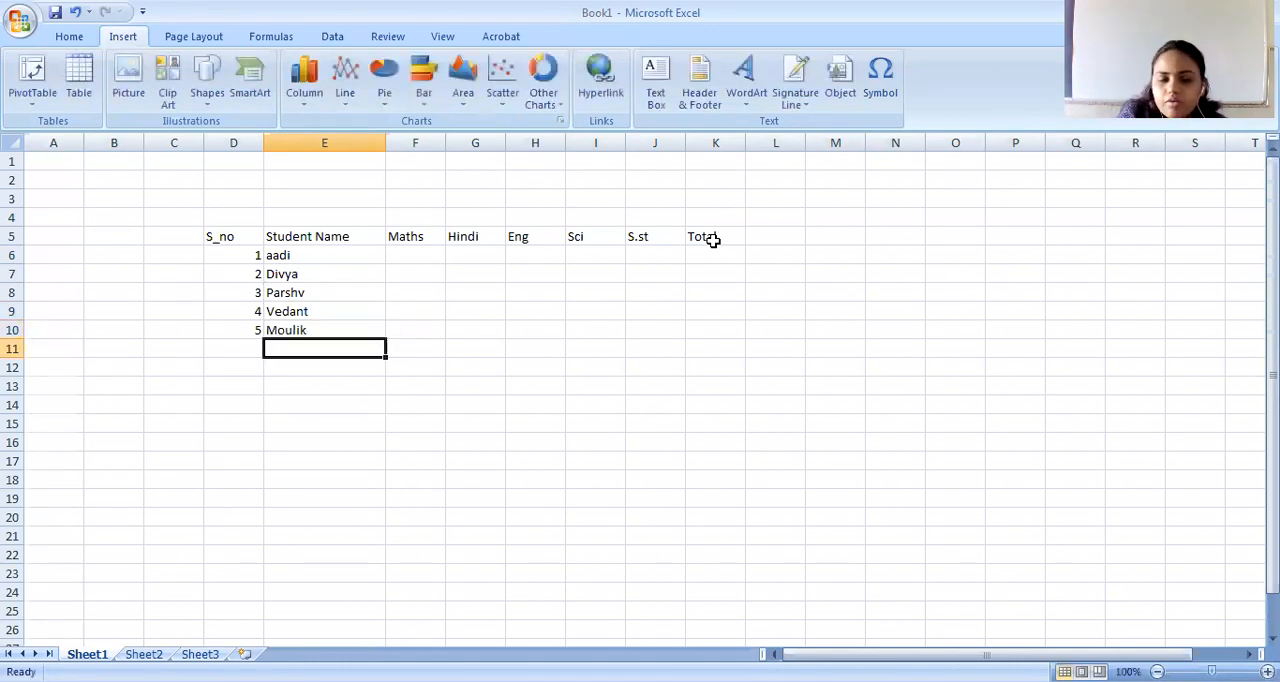
text(Nimi)
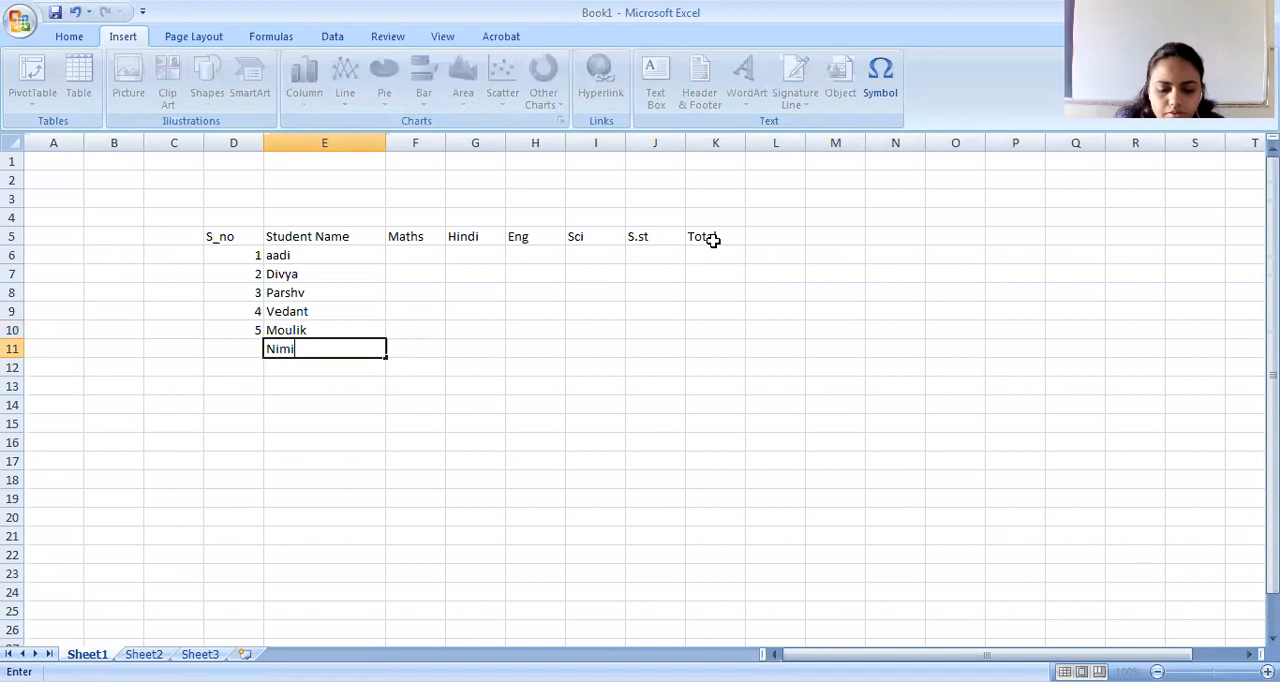
text(sha)
key(Return)
text(Che)
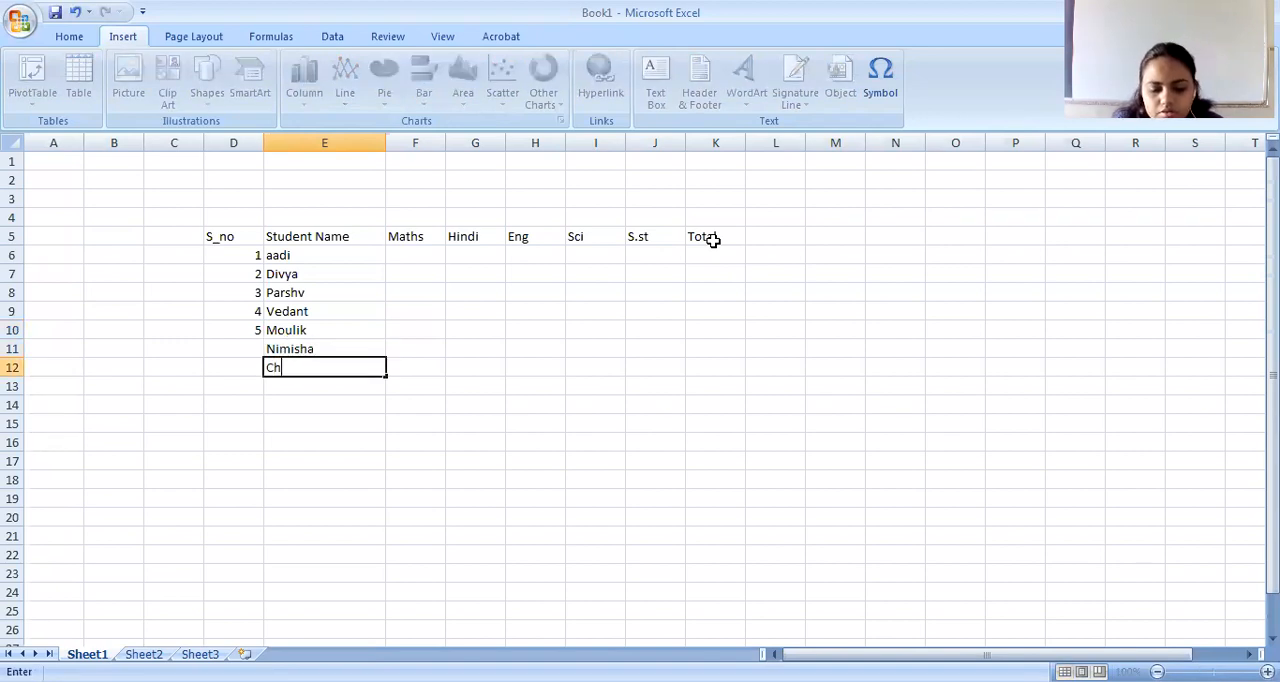
key(BackSpace)
key(BackSpace)
key(BackSpace)
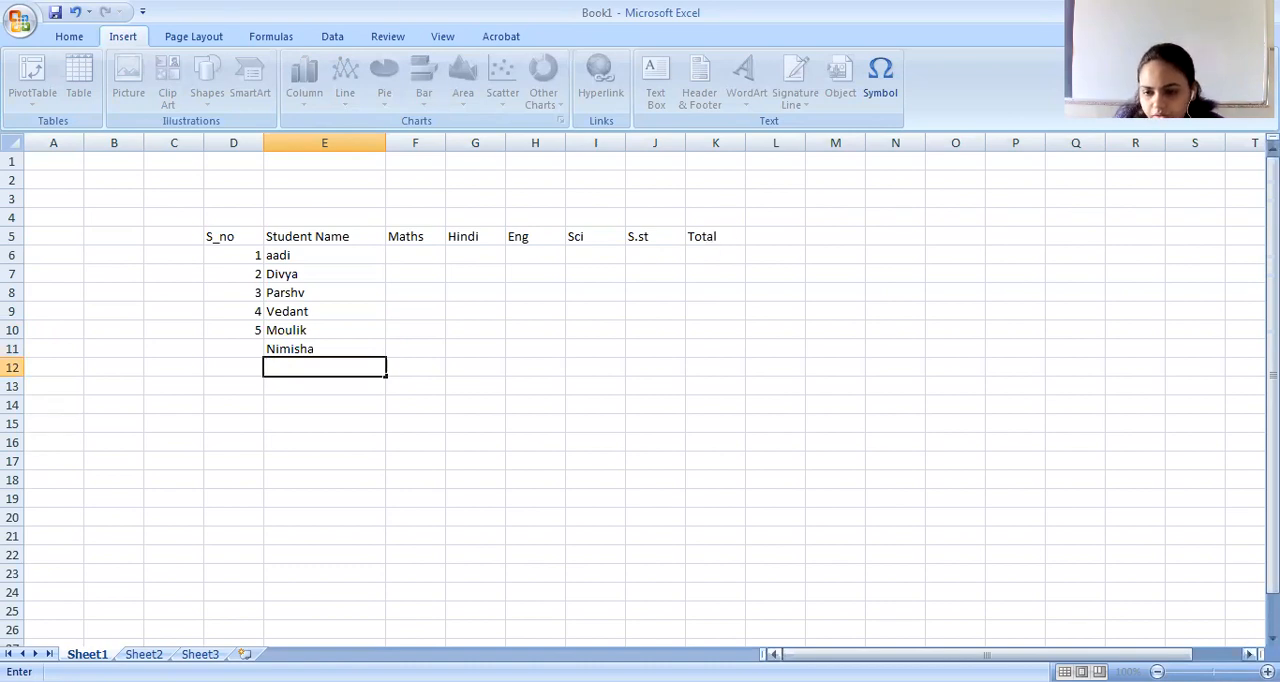
click(1144, 430)
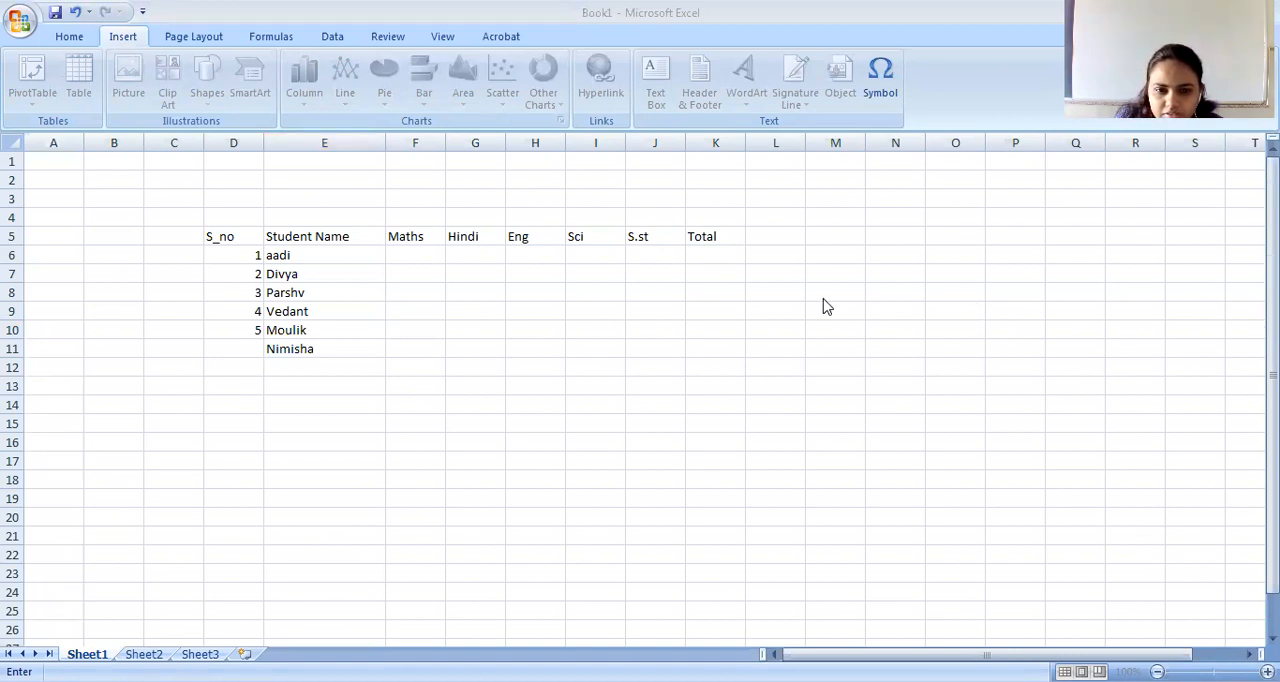
Remove the final letter from the second student's name in E7 and enter serial number 6 in D11.
double_click(303, 273)
key(BackSpace)
click(253, 350)
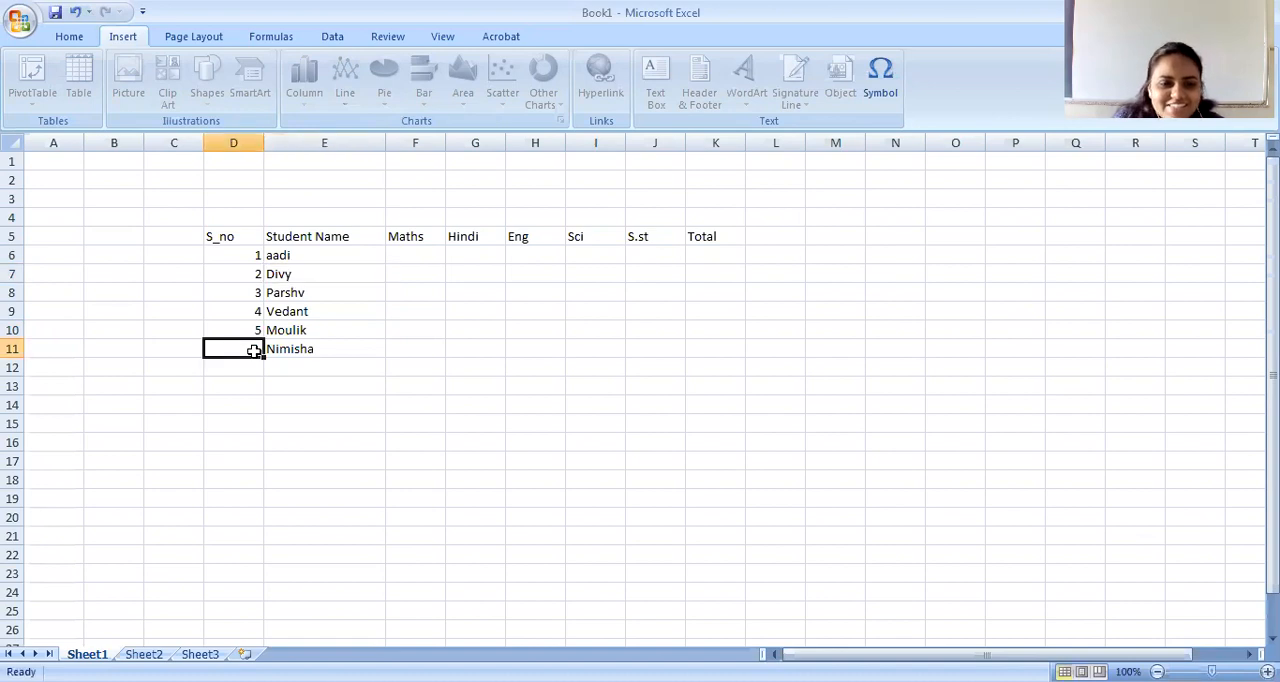
text(6)
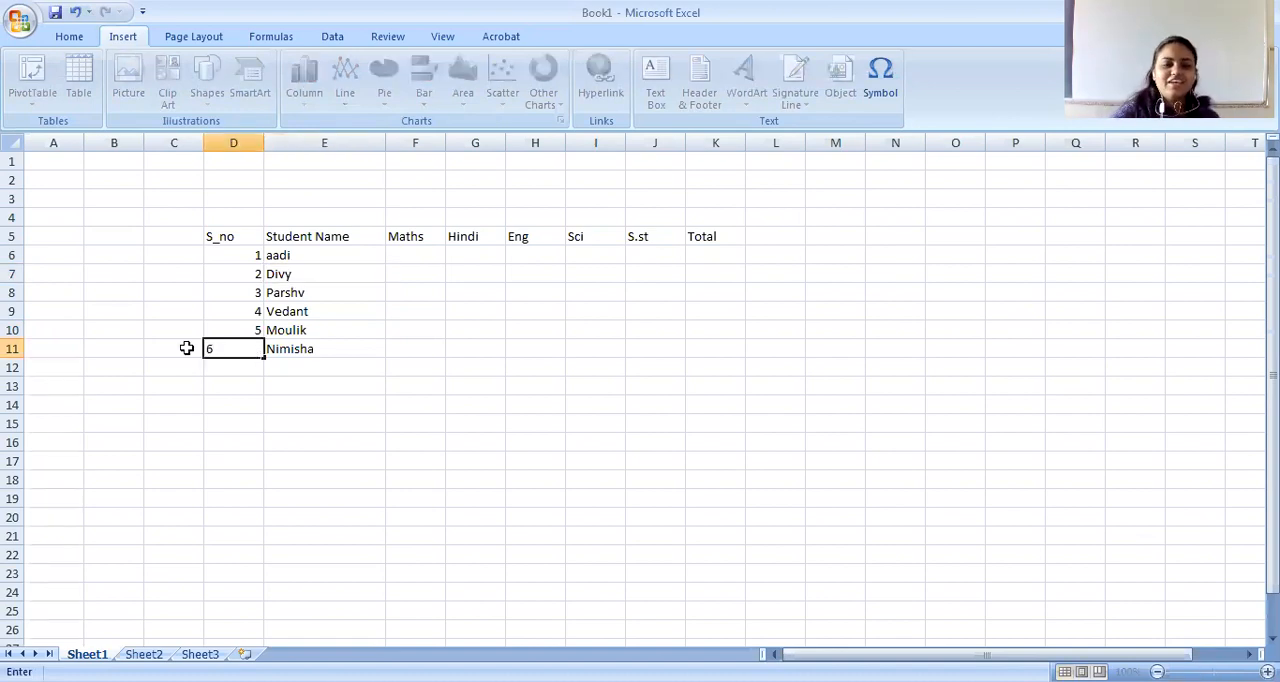
Enter the Maths marks 65, 66 and 60 for the first three students in cells F6 to F8.
click(306, 403)
click(415, 253)
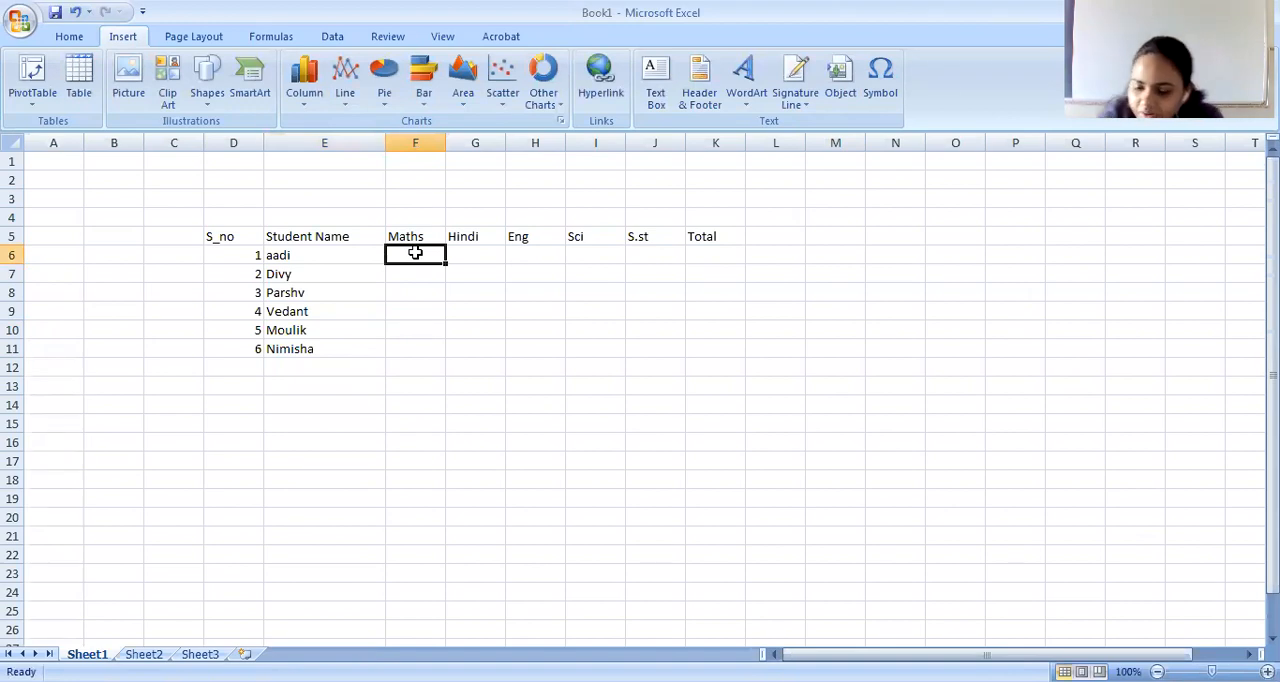
text(65)
key(Return)
text(66)
key(Return)
text(60)
key(Return)
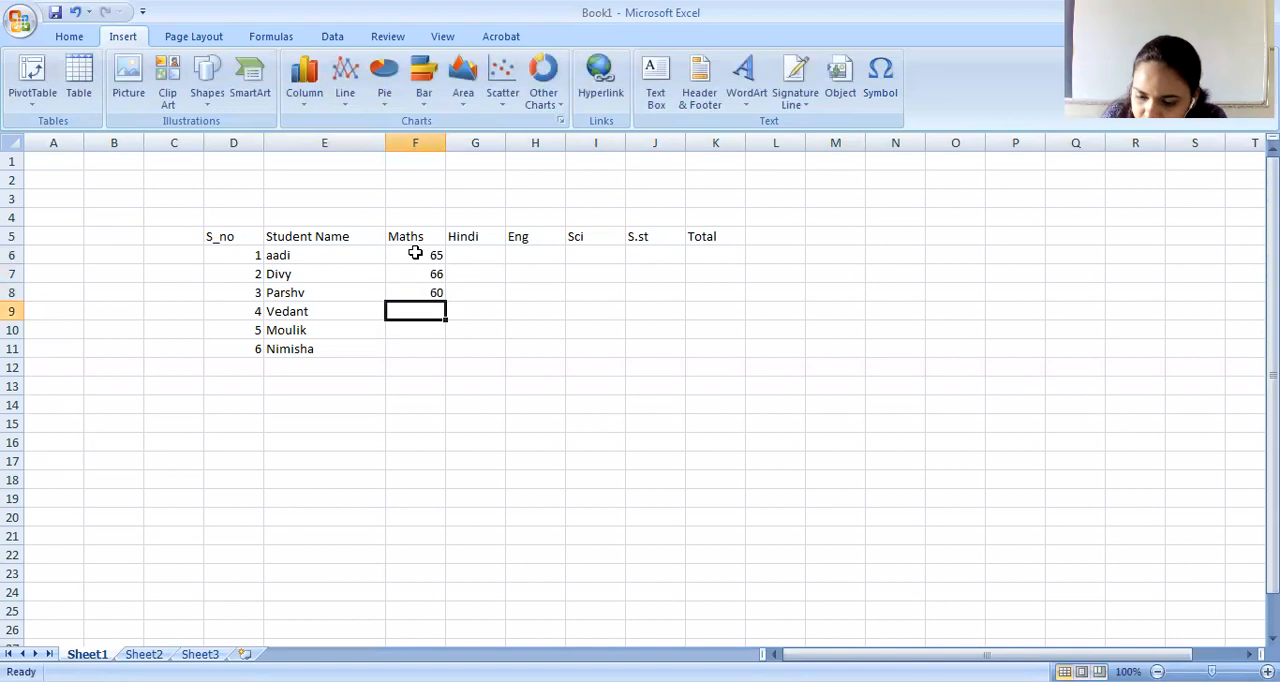
Enter the Maths marks 75, 72 and 56 for the last three students in cells F9 to F11.
text(75)
key(Return)
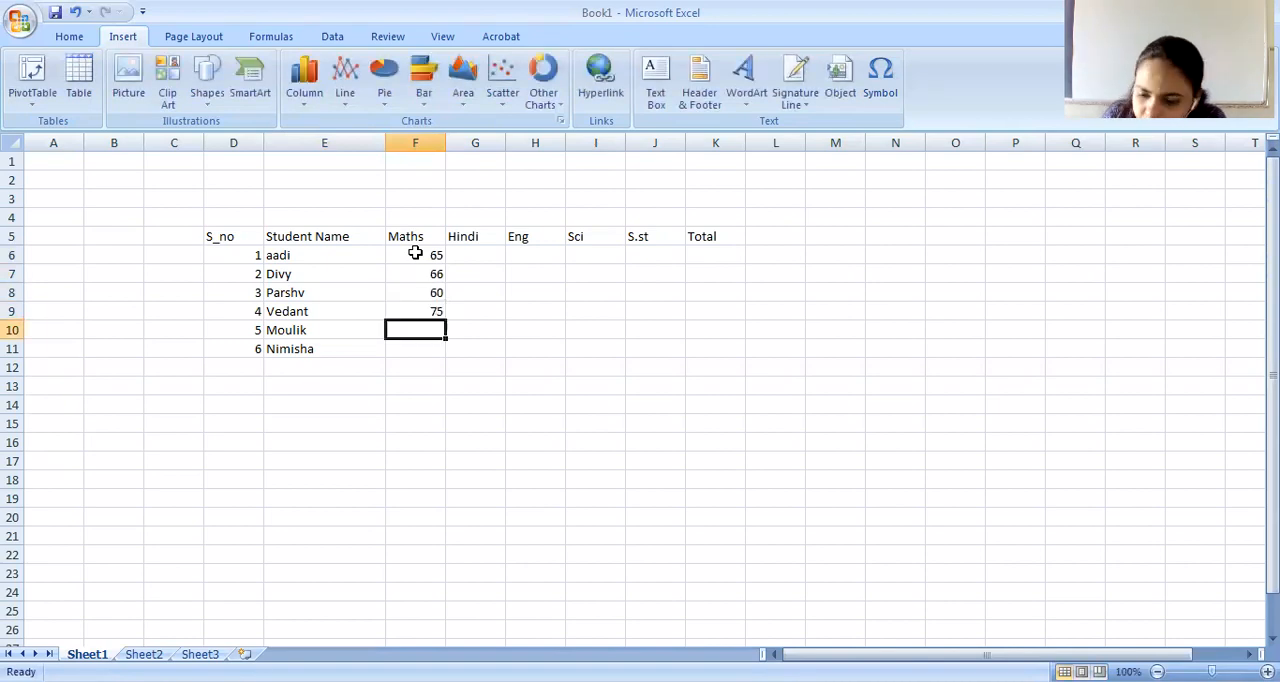
text(5)
key(BackSpace)
text(7)
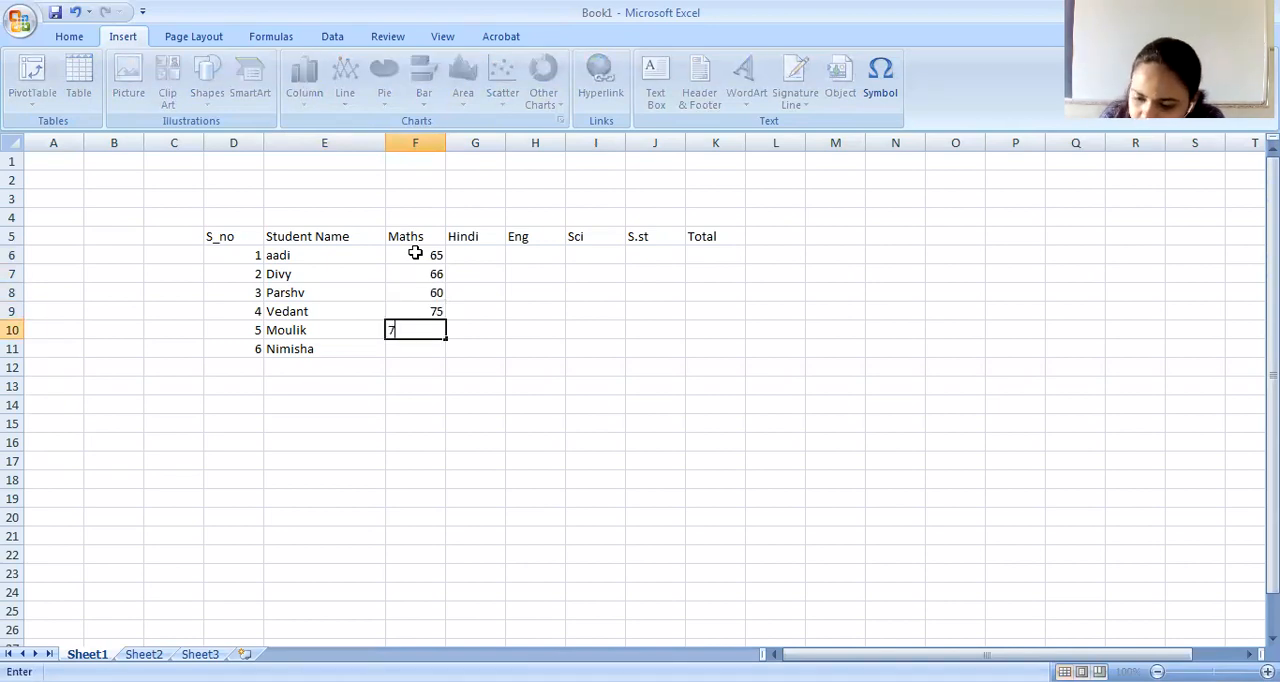
text(2)
key(Return)
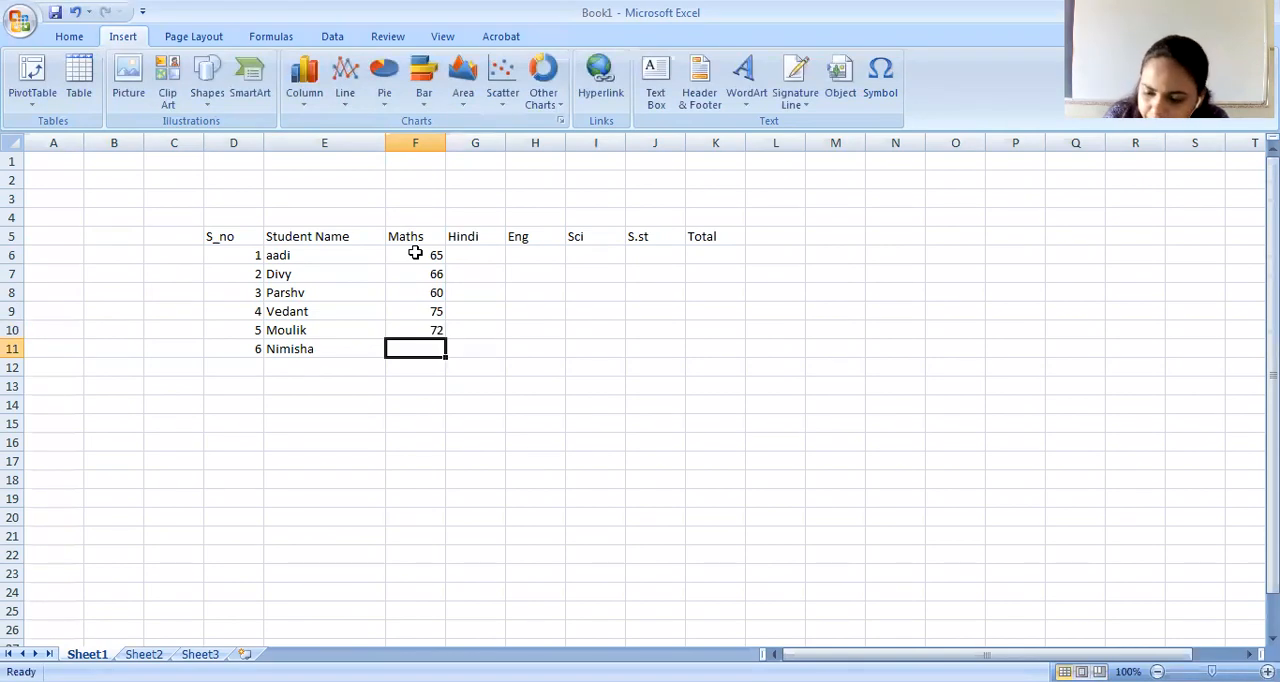
text(56)
key(Tab)
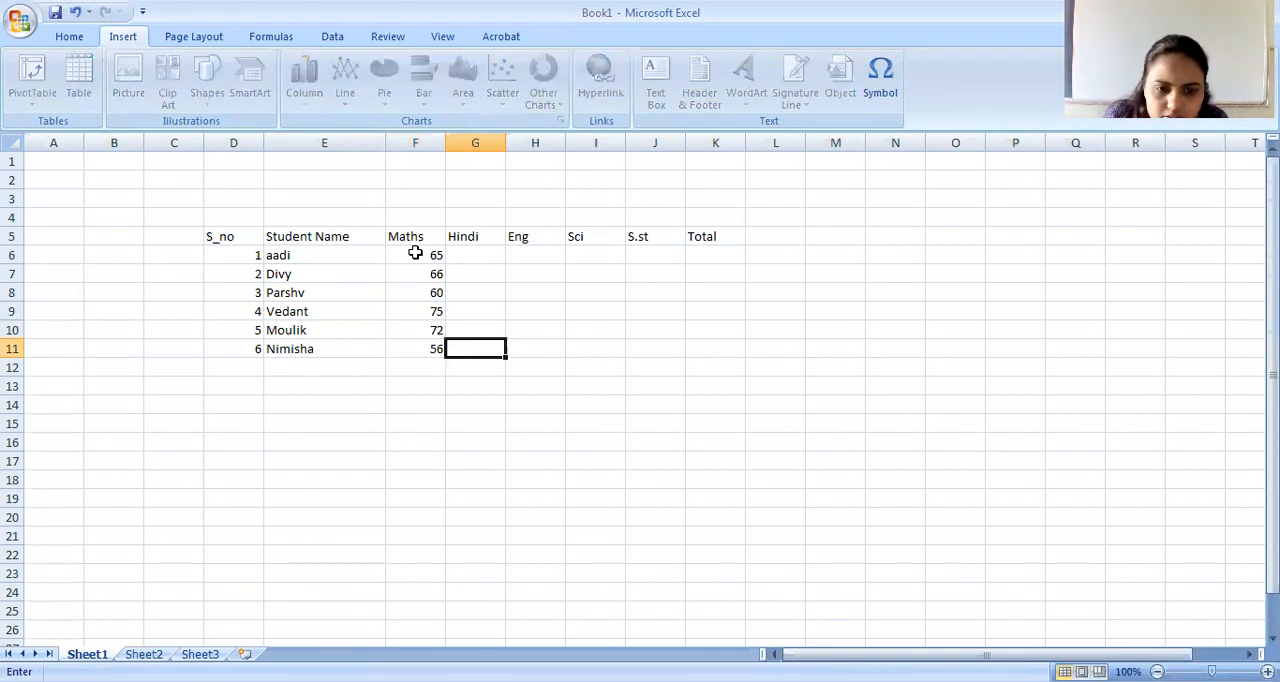
Enter the Hindi marks 71 and 65 for the first two students in cells G6 and G7.
key(Up)
key(Up)
key(Up)
key(Up)
key(Up)
text(71)
key(Return)
text(1)
key(BackSpace)
text(45)
key(BackSpace)
key(BackSpace)
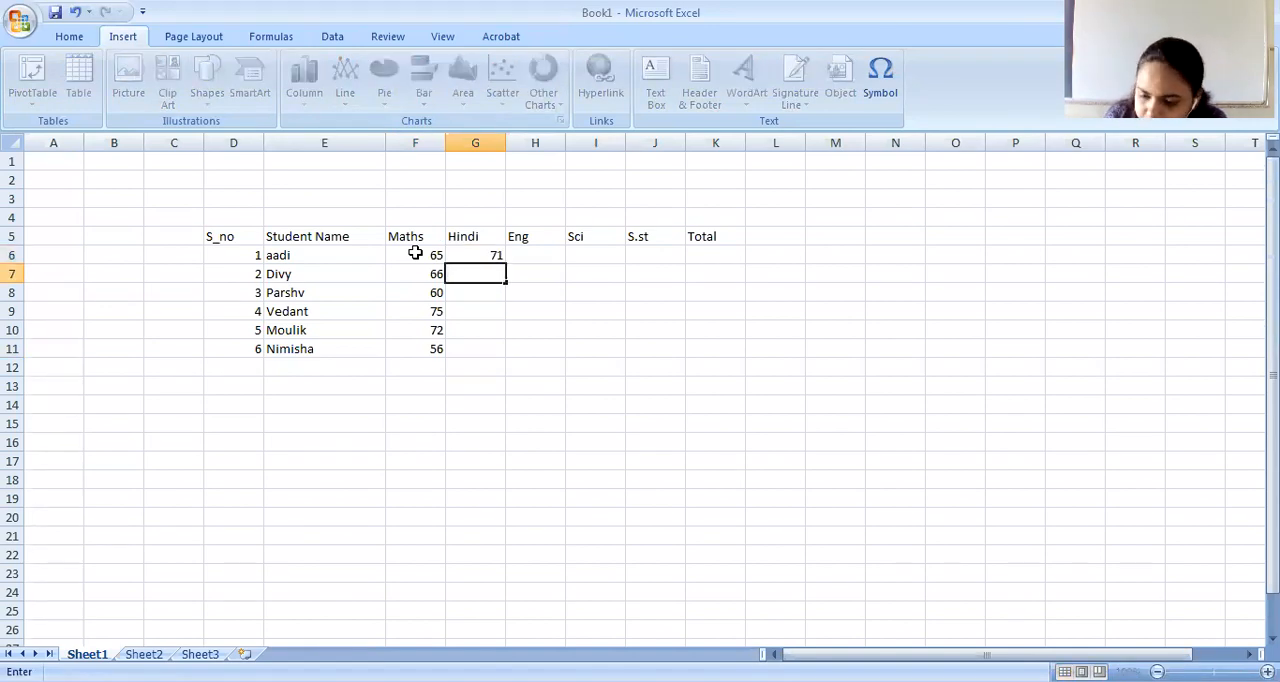
text(65)
key(Return)
Enter the Hindi marks 68, 60, 63 and 60 for the remaining students in cells G8 to G11.
text(68)
key(Return)
text(60)
key(Return)
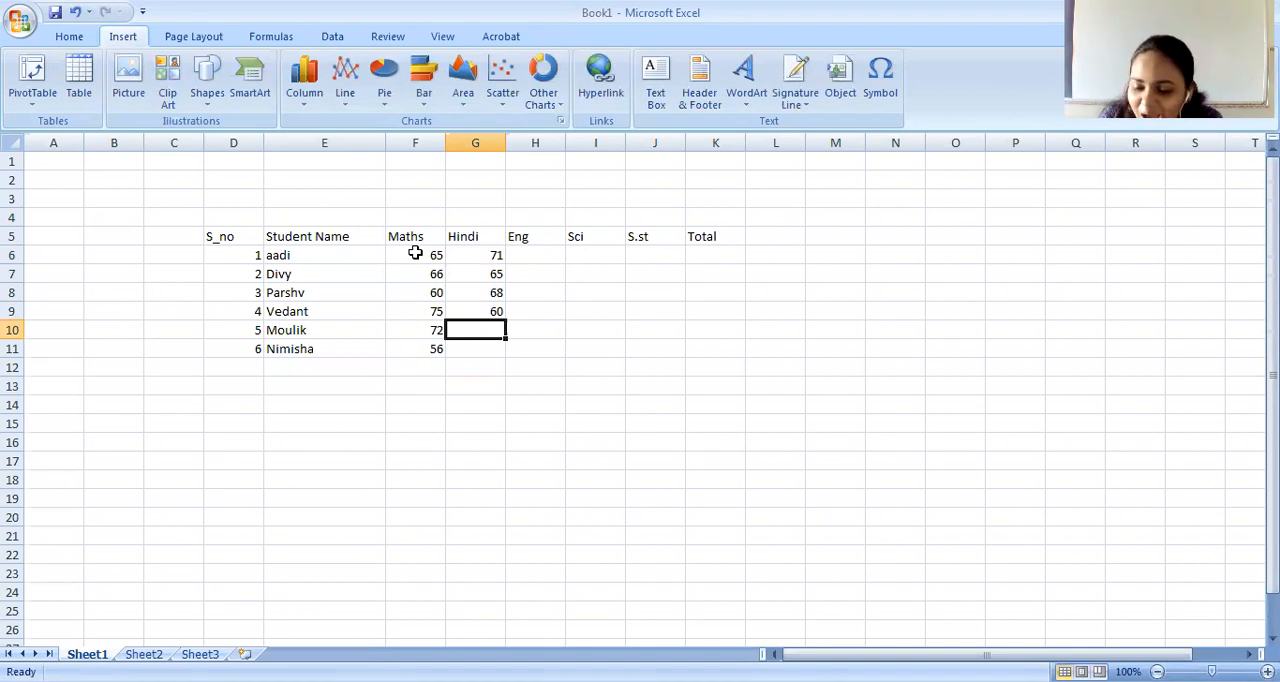
text(63)
key(Return)
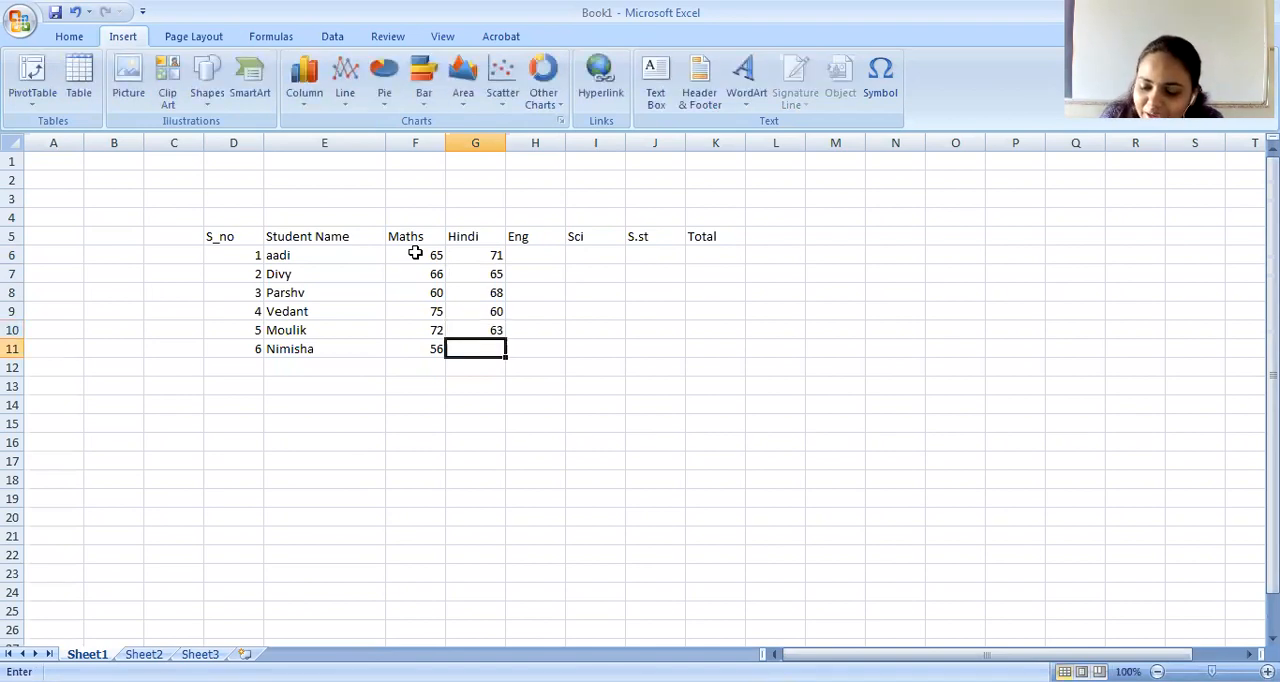
text(60)
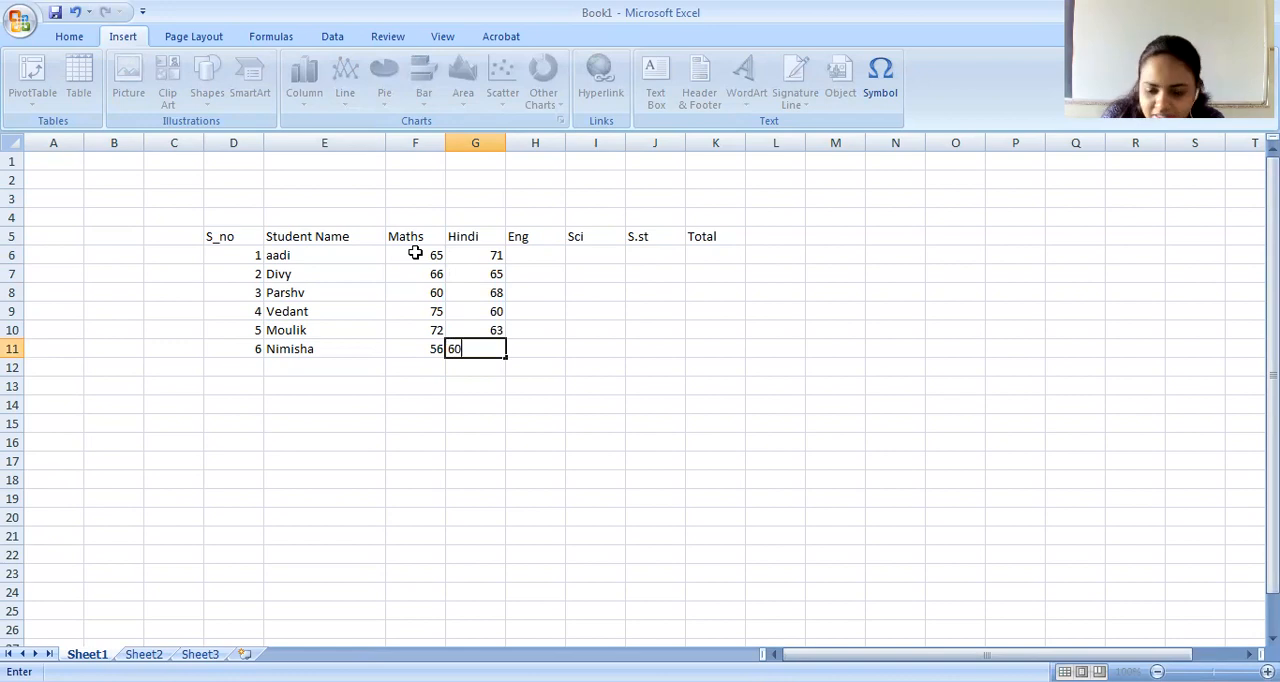
Enter the Eng marks 66 and 60 for the first two students in cells H6 and H7.
key(Right)
key(Up)
key(Up)
key(Up)
key(Up)
key(Up)
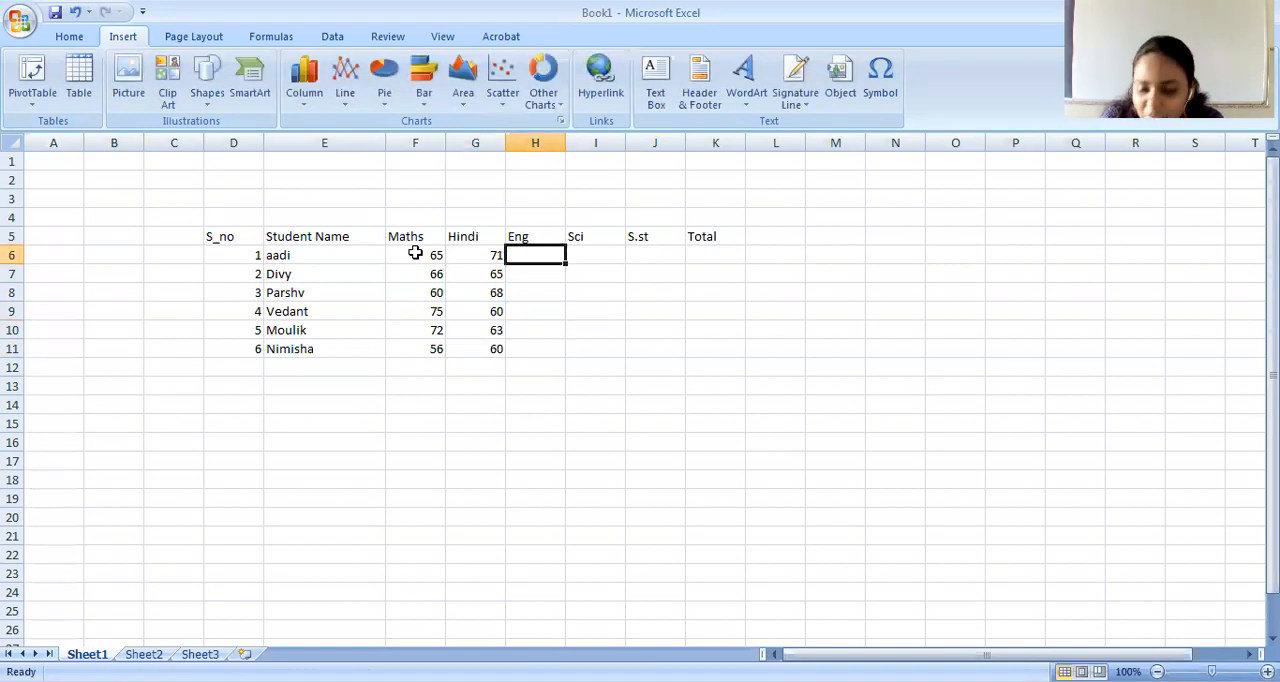
text(6)
text(6)
key(Return)
Enter the Eng marks 70, 60, 62 and 63 for the remaining students in cells H8 to H11.
text(60)
key(Return)
text(70)
key(Return)
text(60)
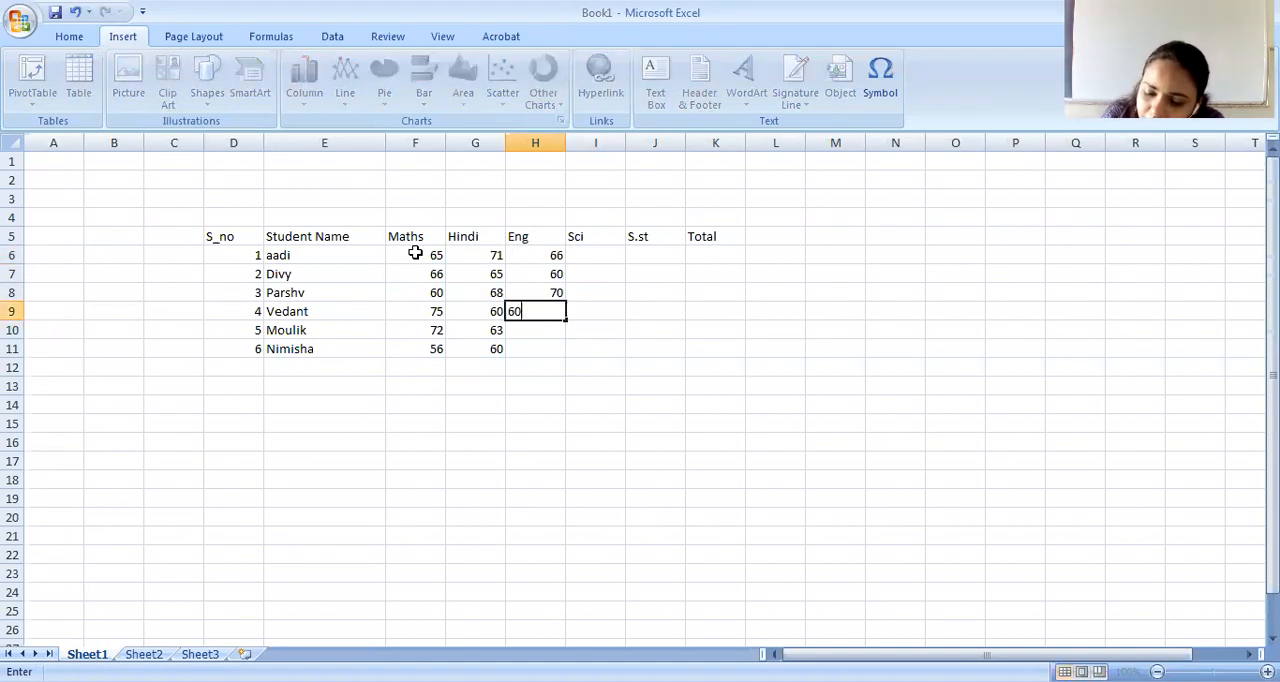
key(Return)
text(62)
key(Return)
text(63)
key(Return)
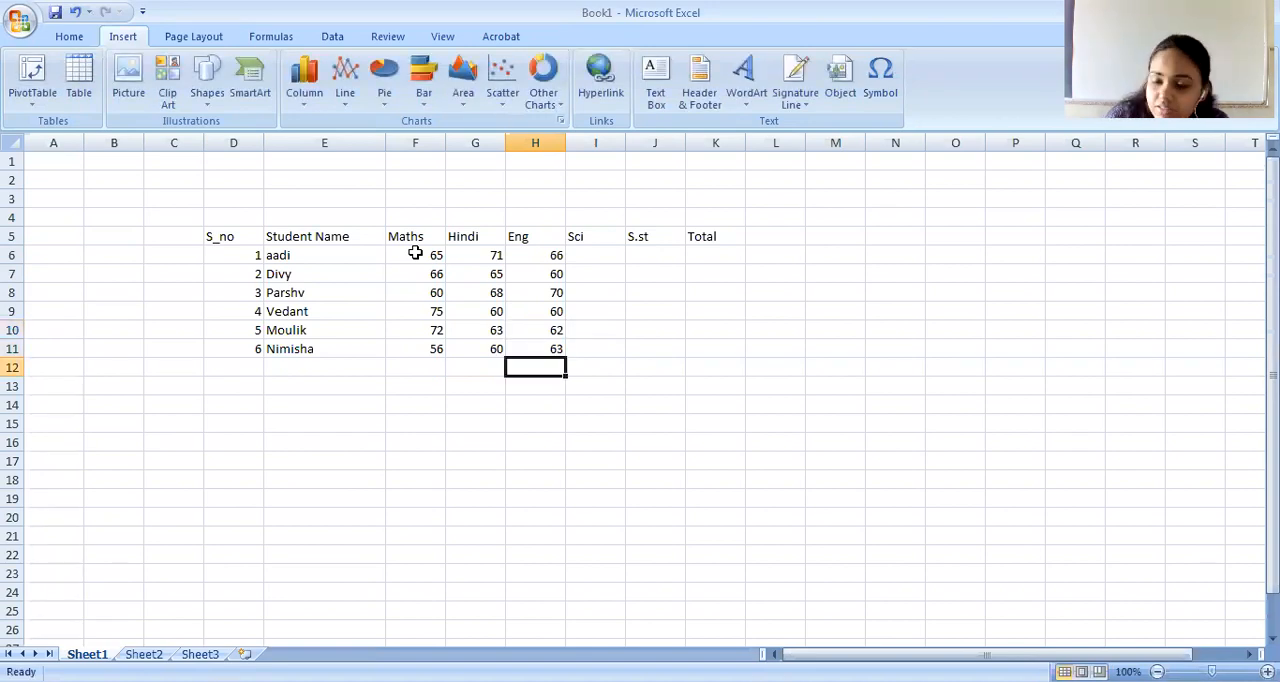
Enter the first student's Sci mark 55 in I6 and S.st mark 56 in J6.
click(595, 253)
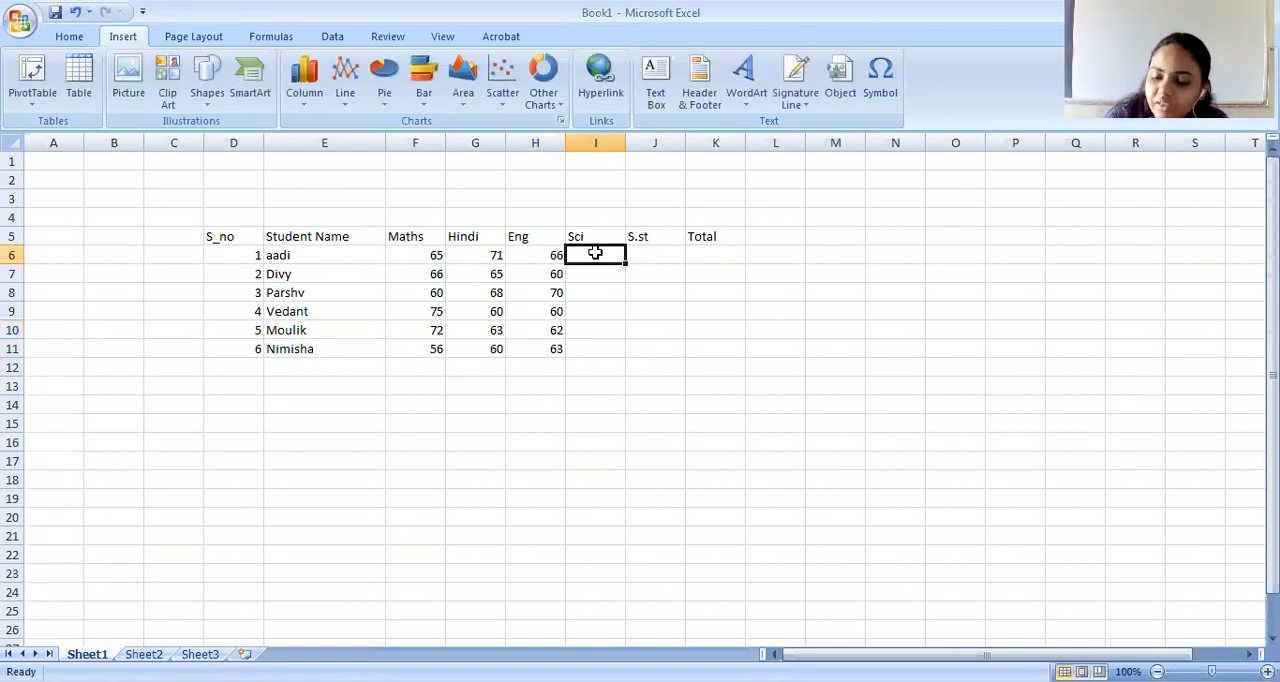
text(55)
key(Tab)
text(56)
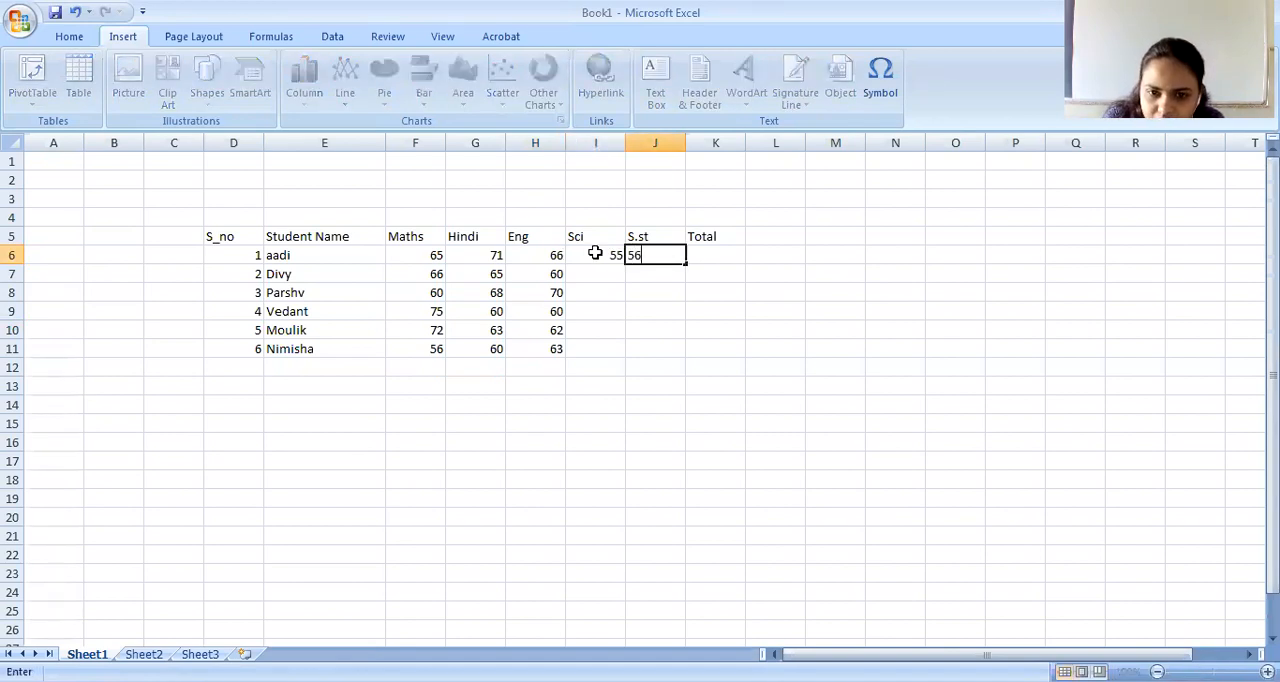
Enter the Sci marks 50, 60, 70, 65 and 66 for the other students in cells I7 to I11.
key(Down)
key(Left)
text(50)
key(Return)
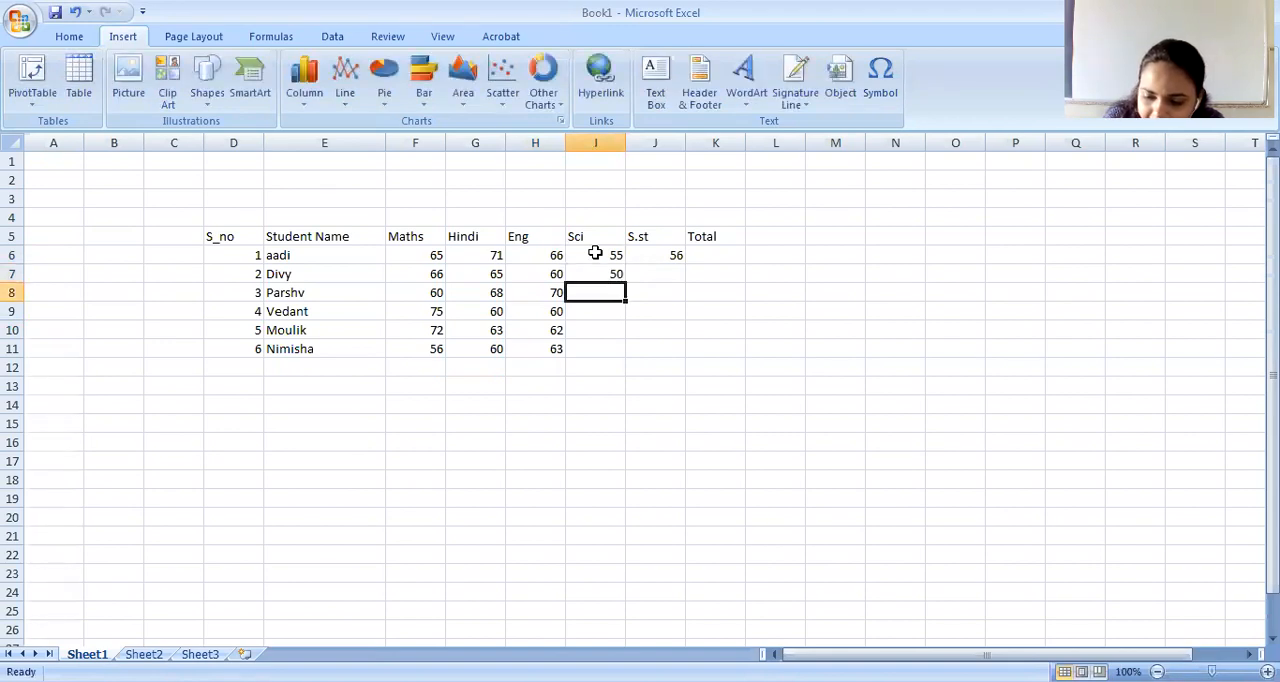
text(60)
key(Return)
text(70)
key(Return)
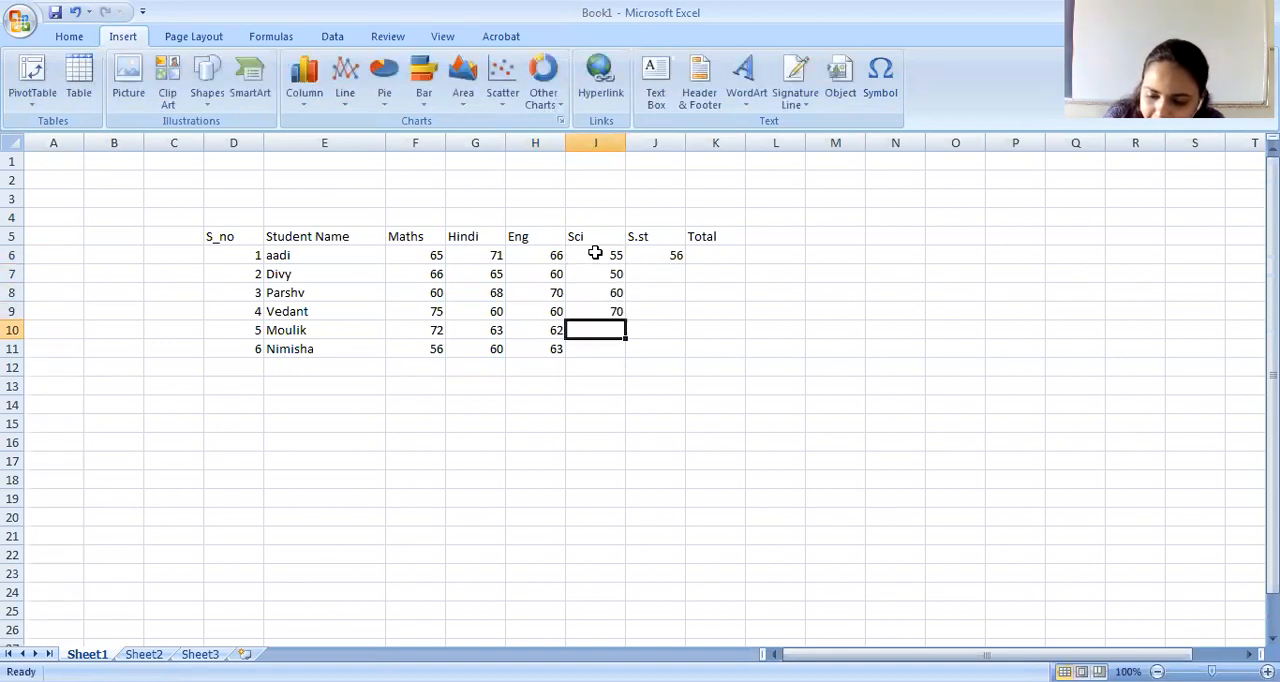
text(65)
key(Return)
text(66)
key(Tab)
Enter the S.st marks 70 and 75 for the second and third students in cells J7 and J8.
key(Up)
key(Up)
key(Up)
key(Up)
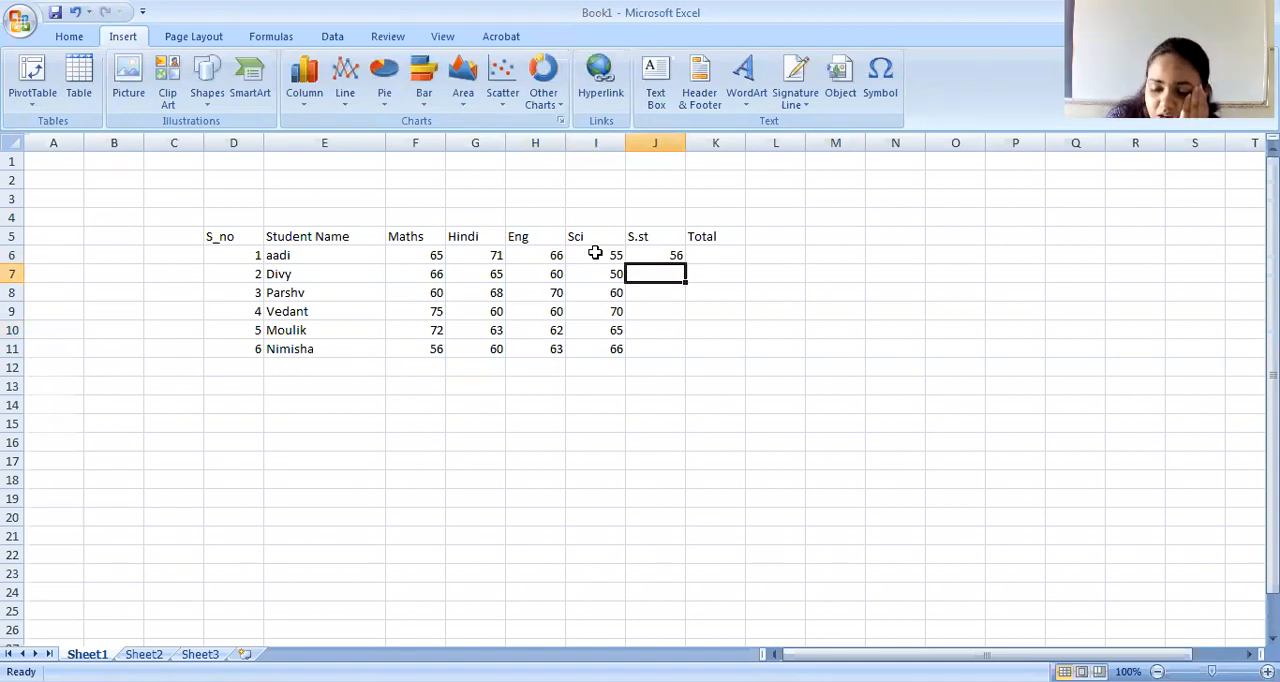
text(70)
key(Return)
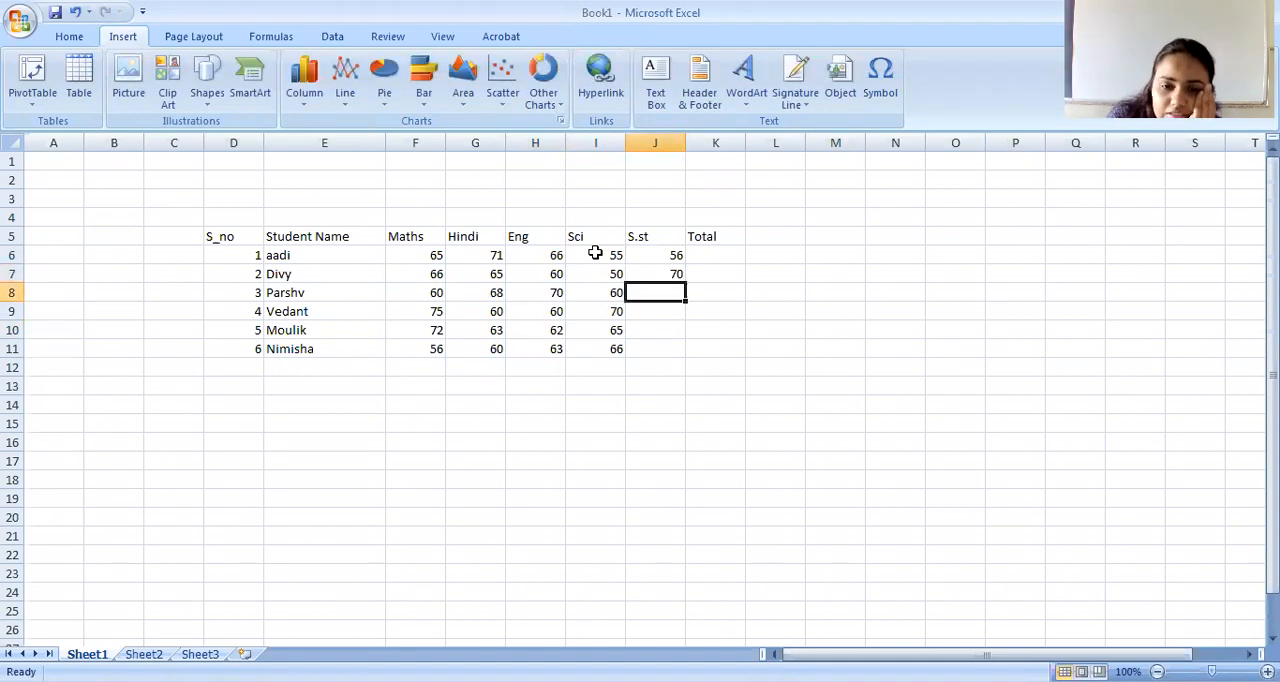
text(0)
key(Return)
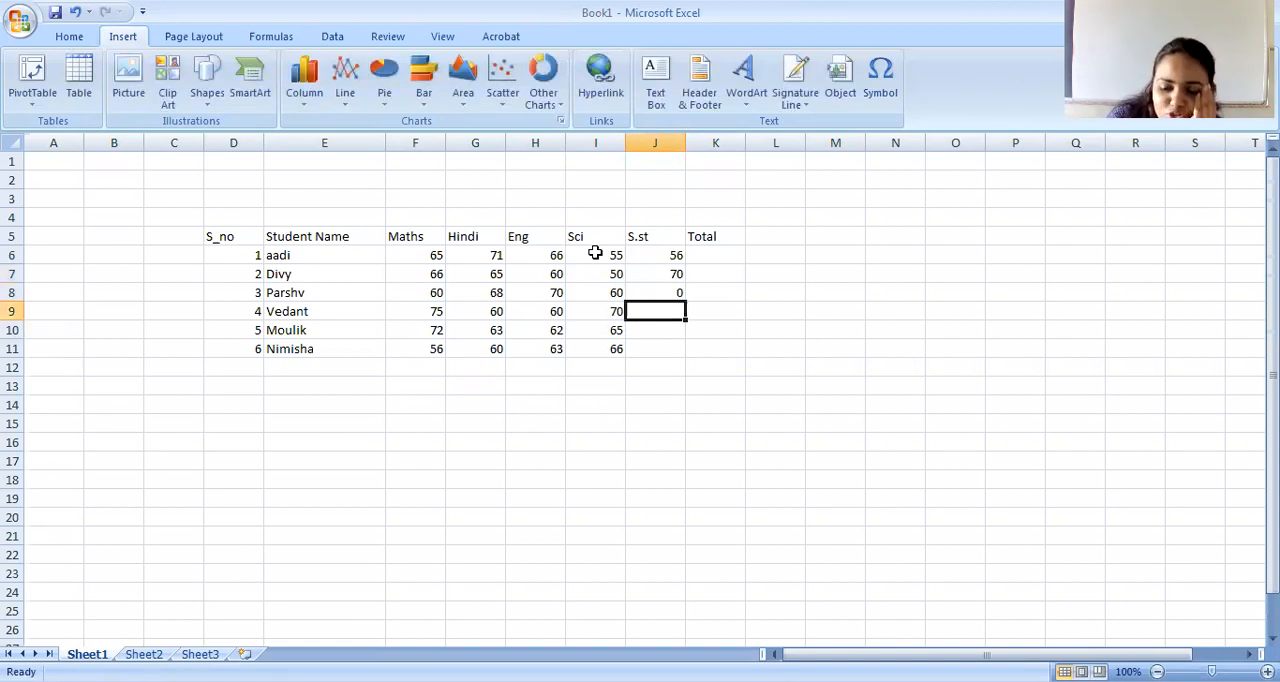
key(Up)
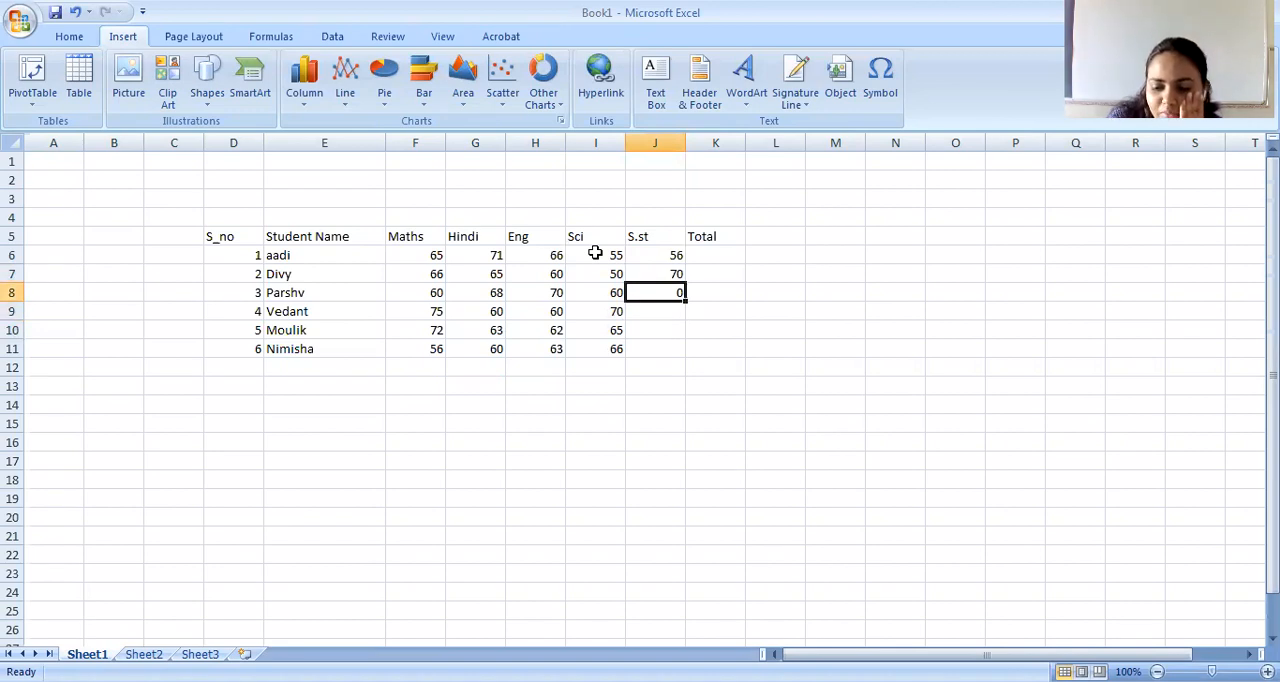
text(75)
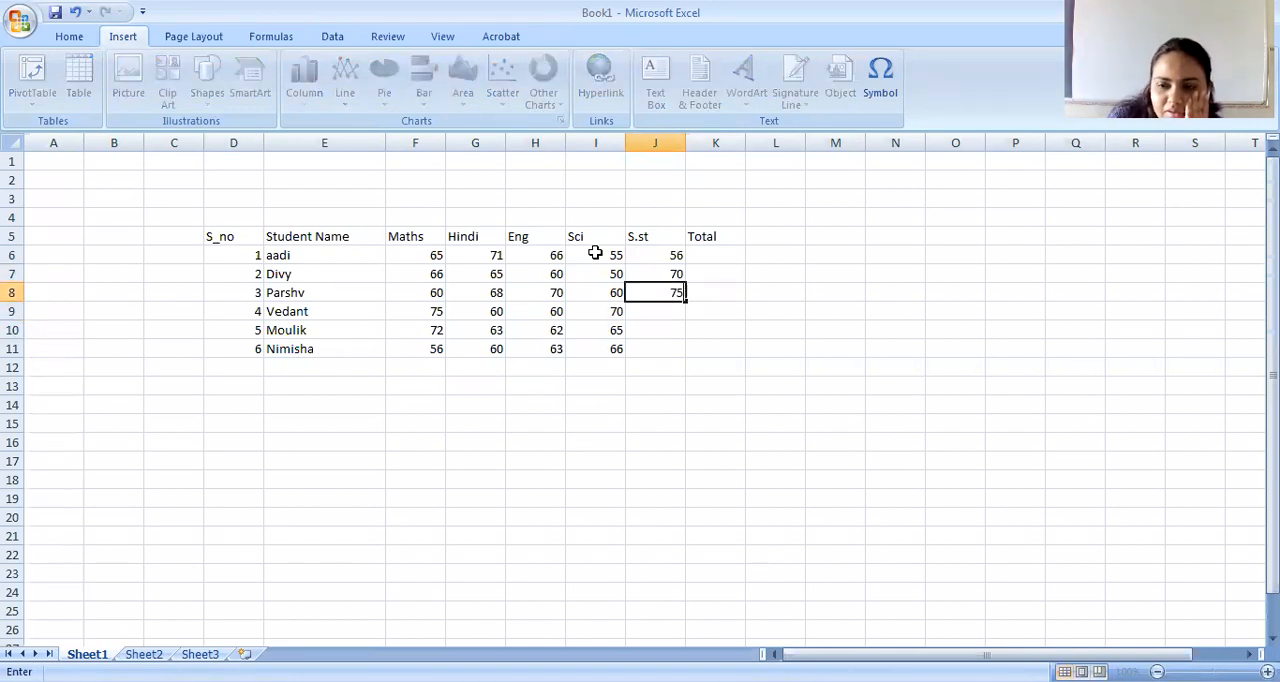
key(Return)
Enter the S.st marks 65, 60 and 56 for the last three students in cells J9 to J11.
text(65)
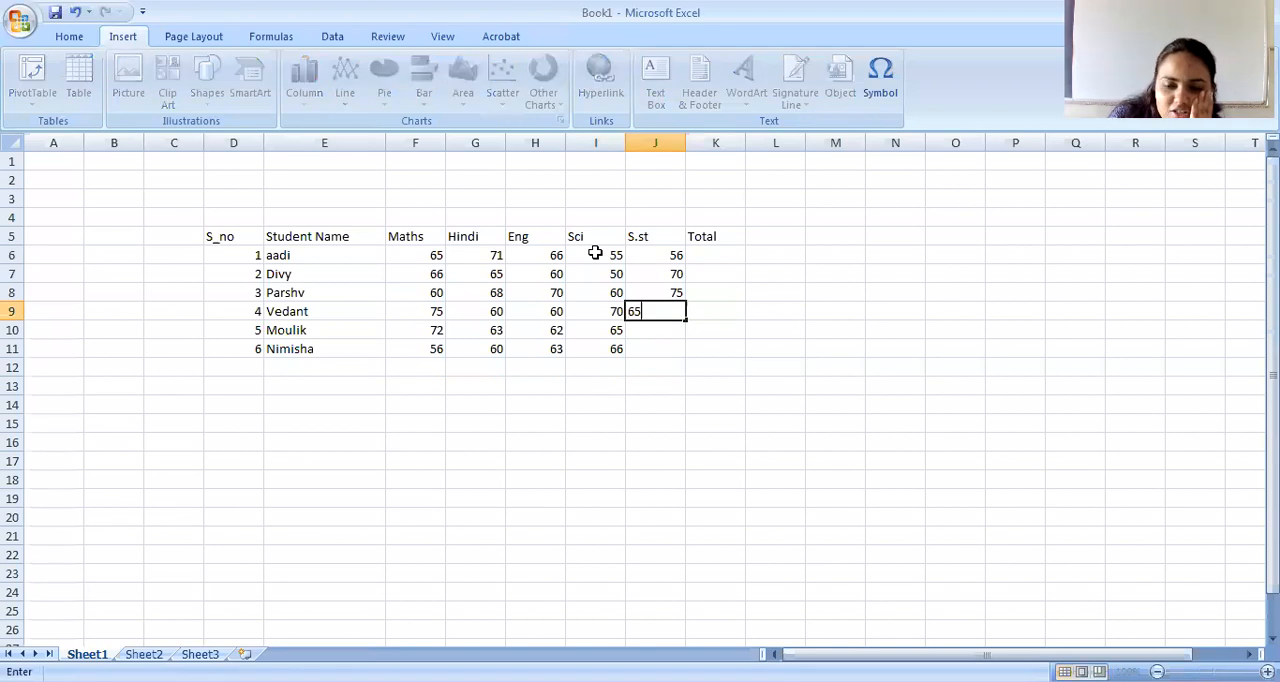
key(Return)
text(60)
key(Return)
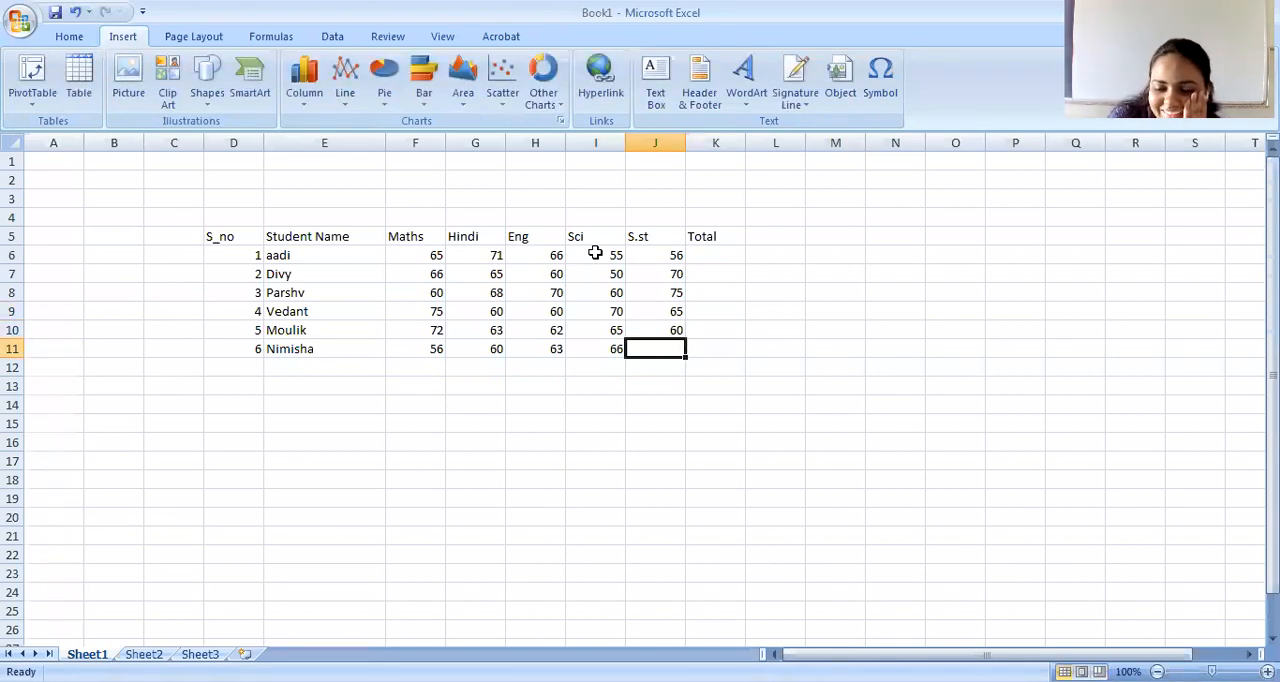
text(56)
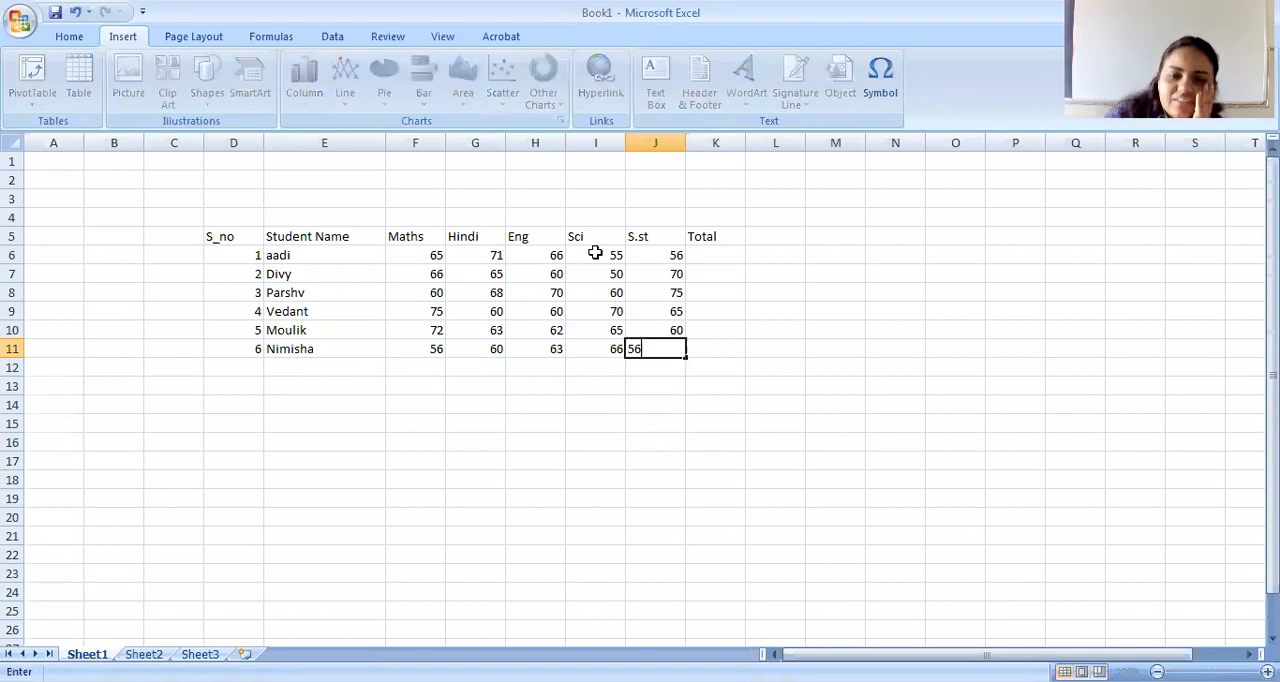
click(844, 426)
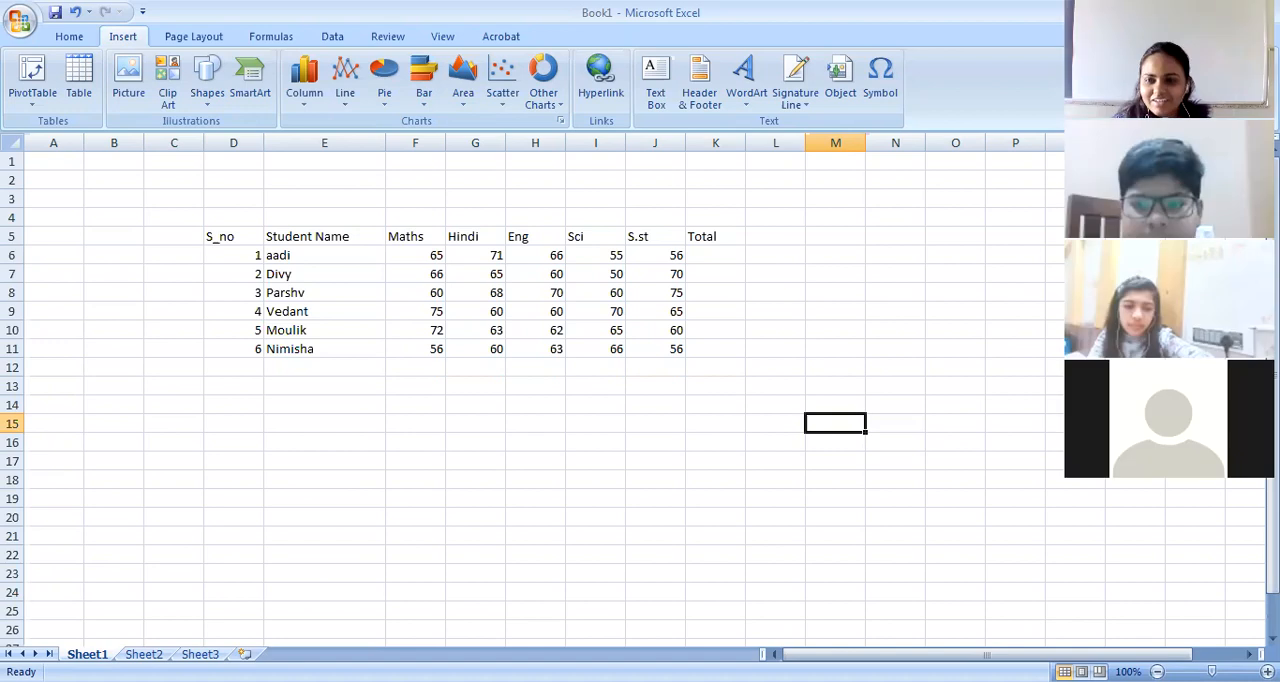
click(594, 424)
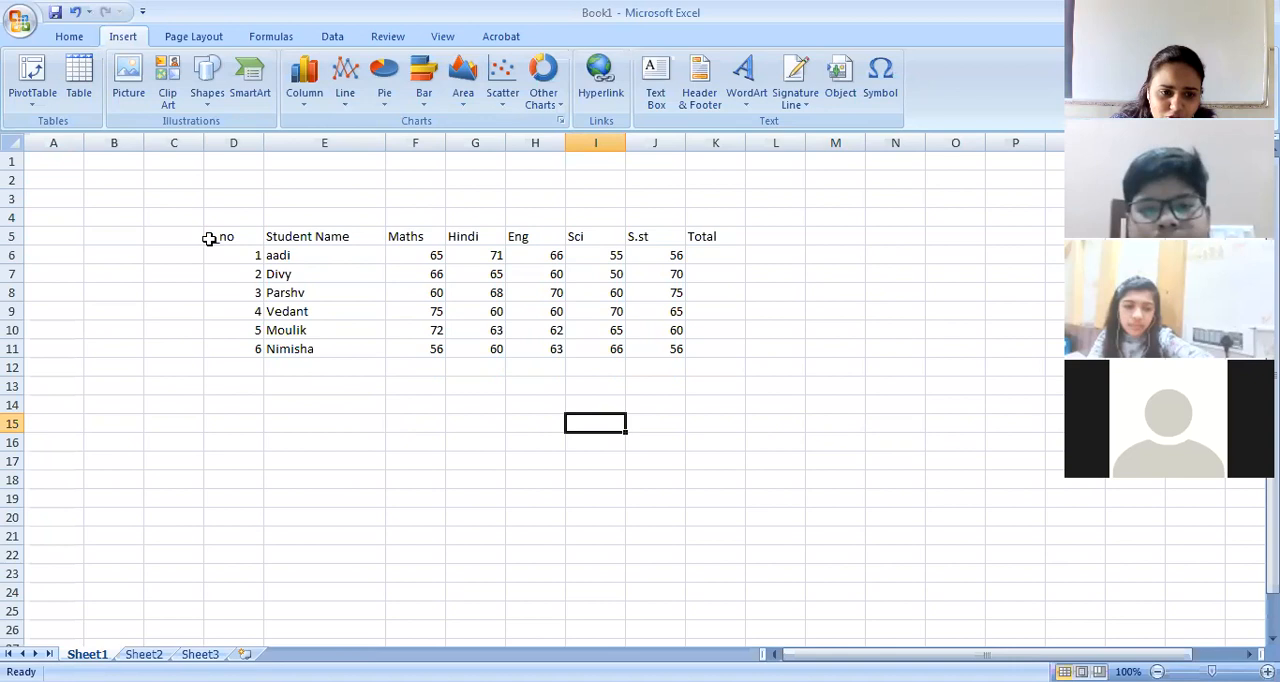
Insert a 2-D stacked column chart from the marks in D5:J11 and move it below the table.
drag(225, 236, 646, 349)
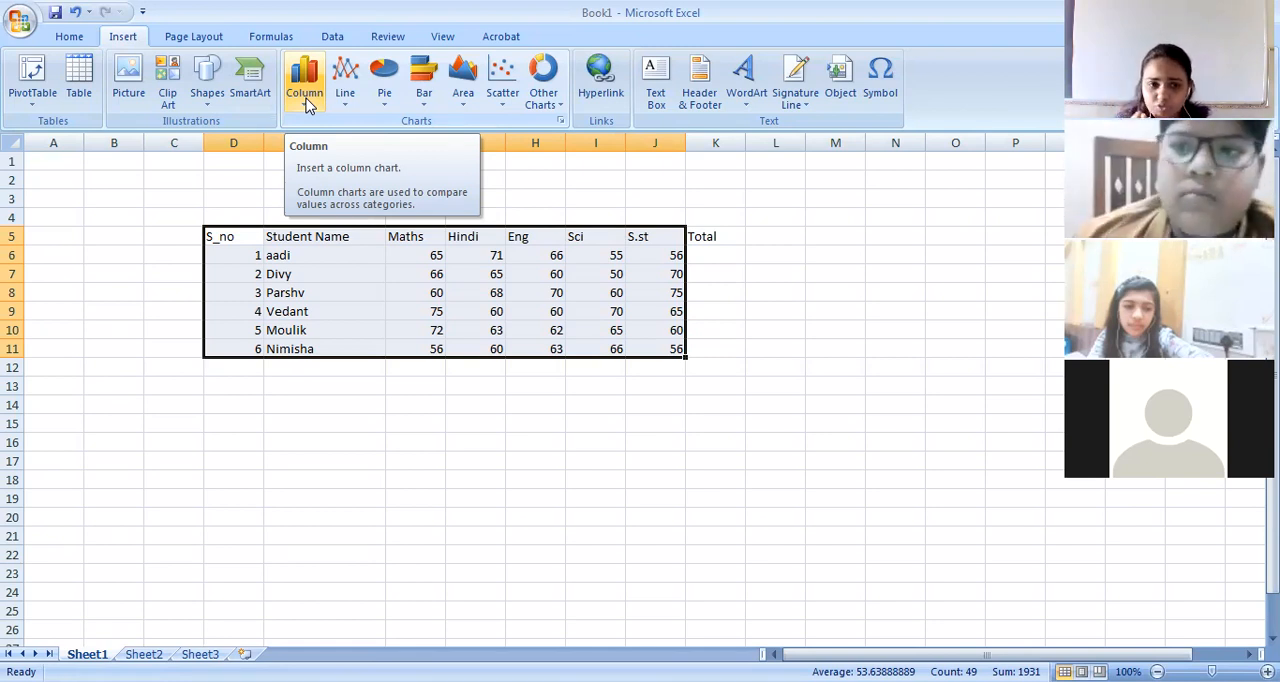
click(391, 181)
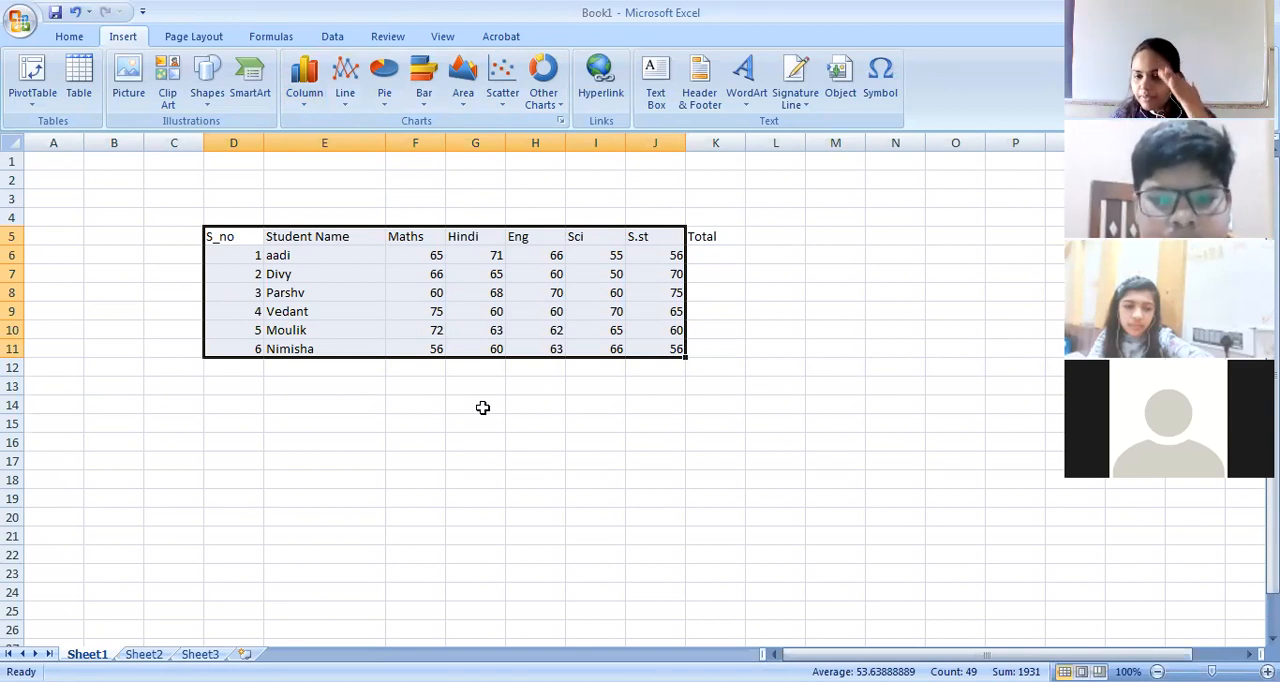
click(303, 92)
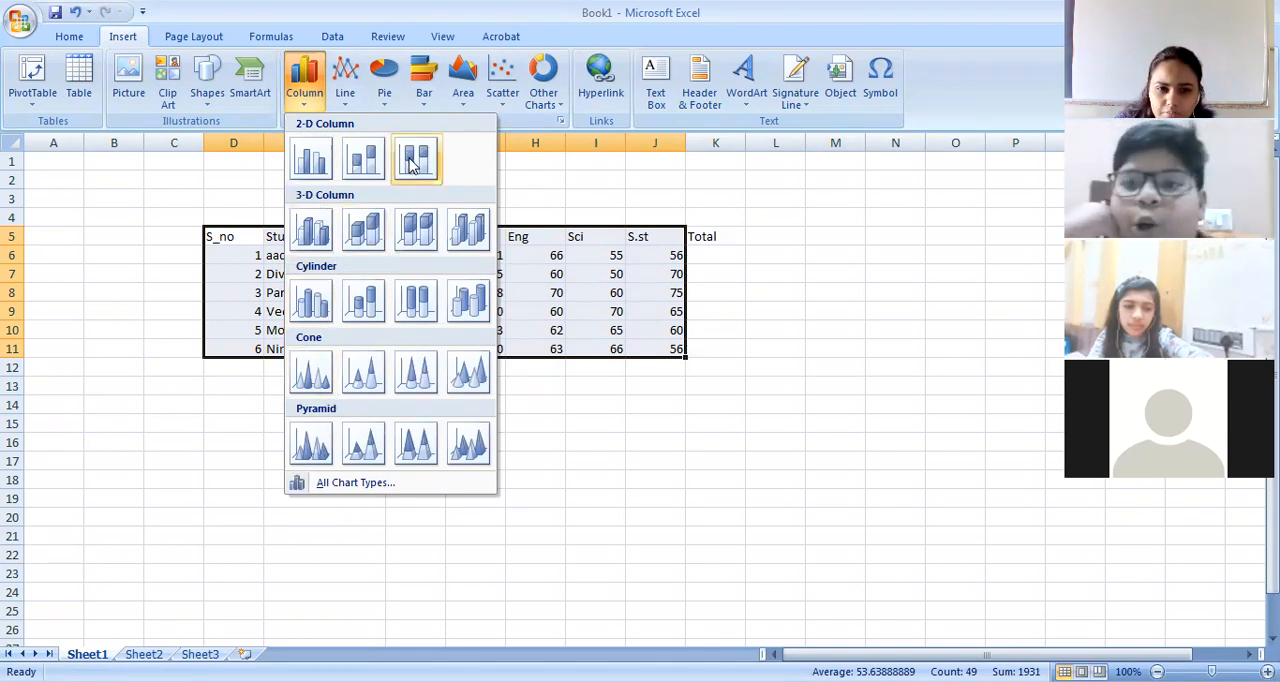
click(365, 160)
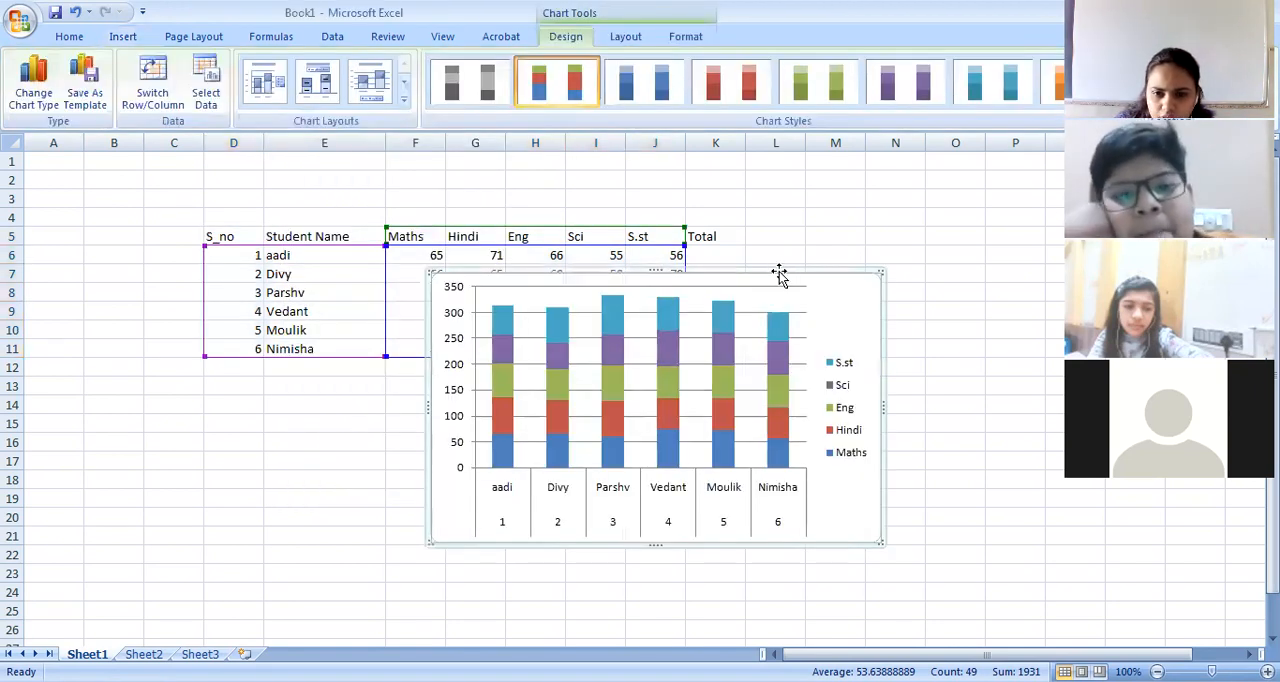
drag(780, 274, 847, 392)
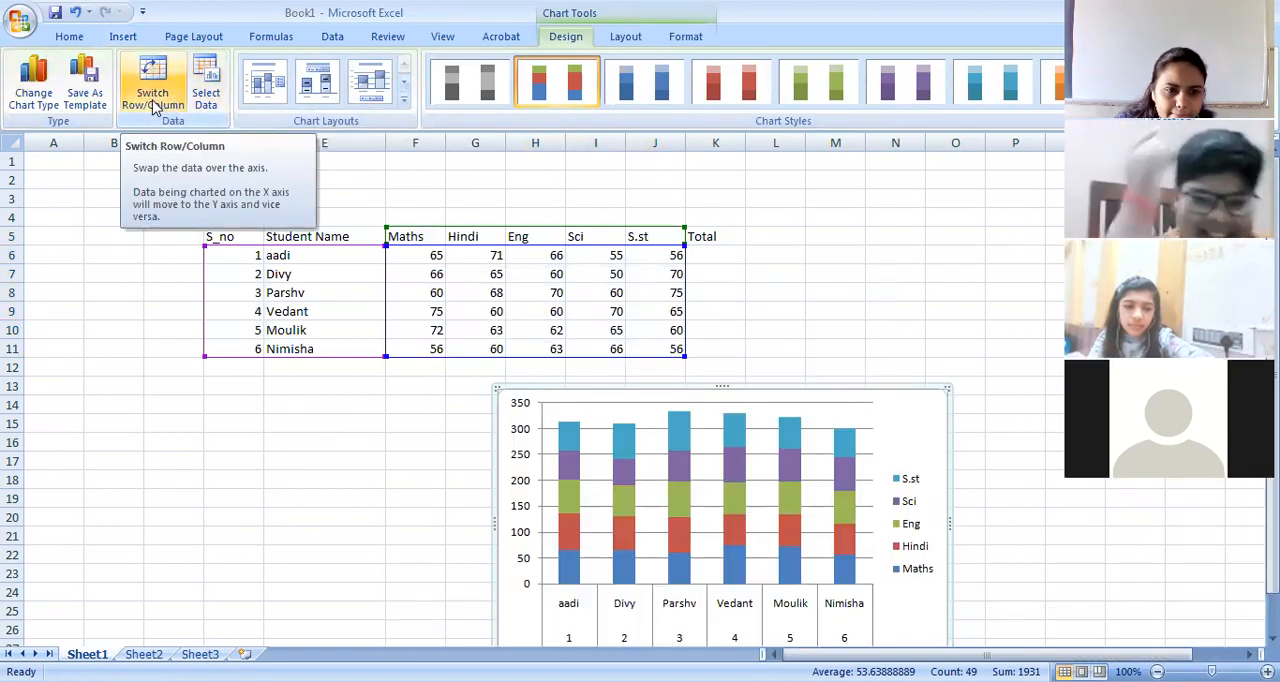
Change the chart type to 3-D clustered column.
click(29, 95)
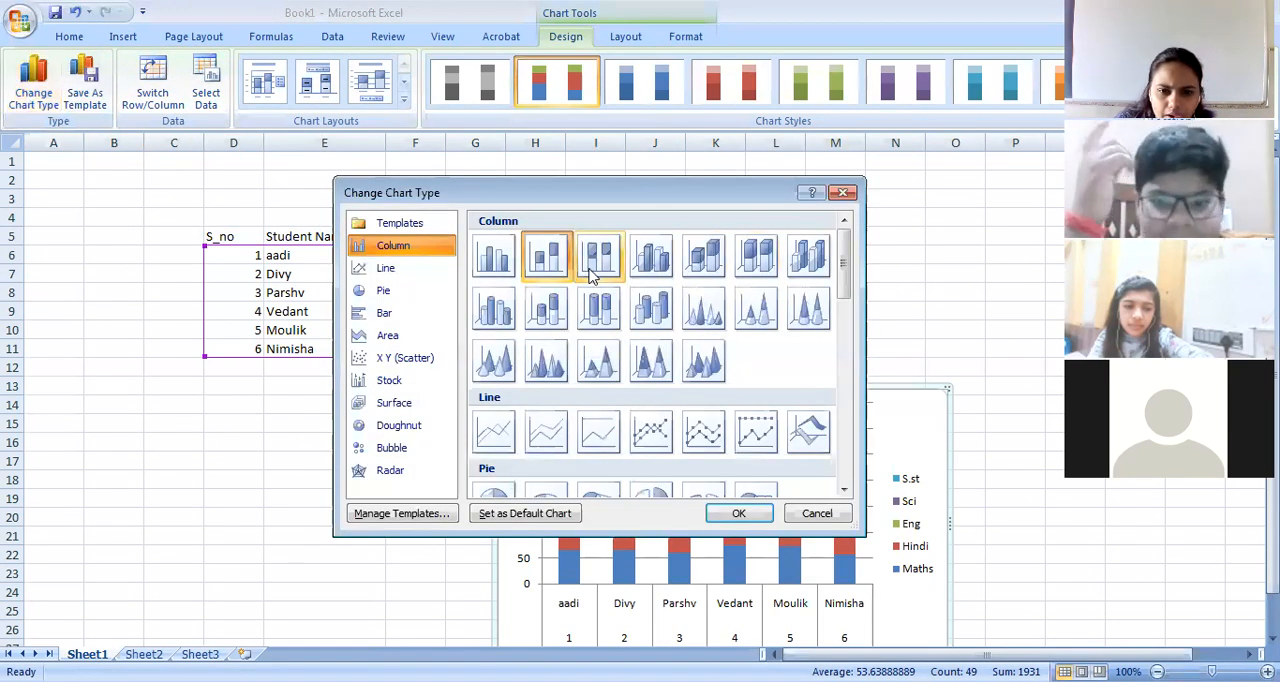
click(651, 255)
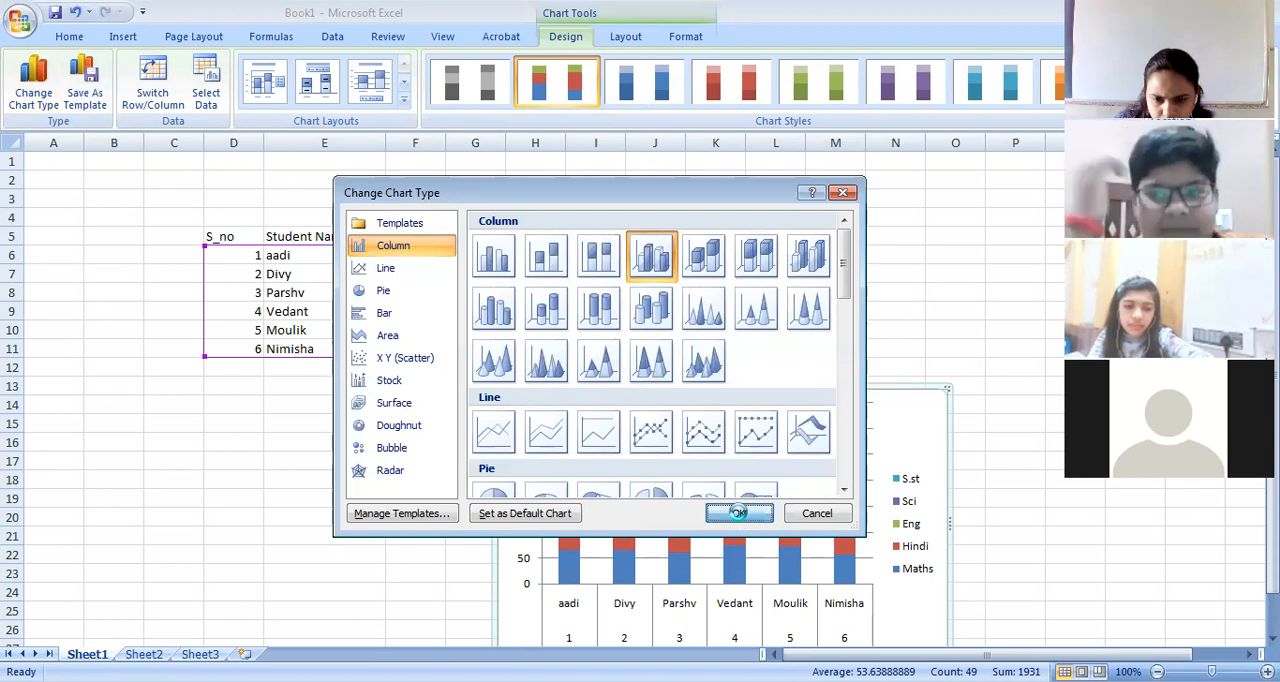
click(740, 514)
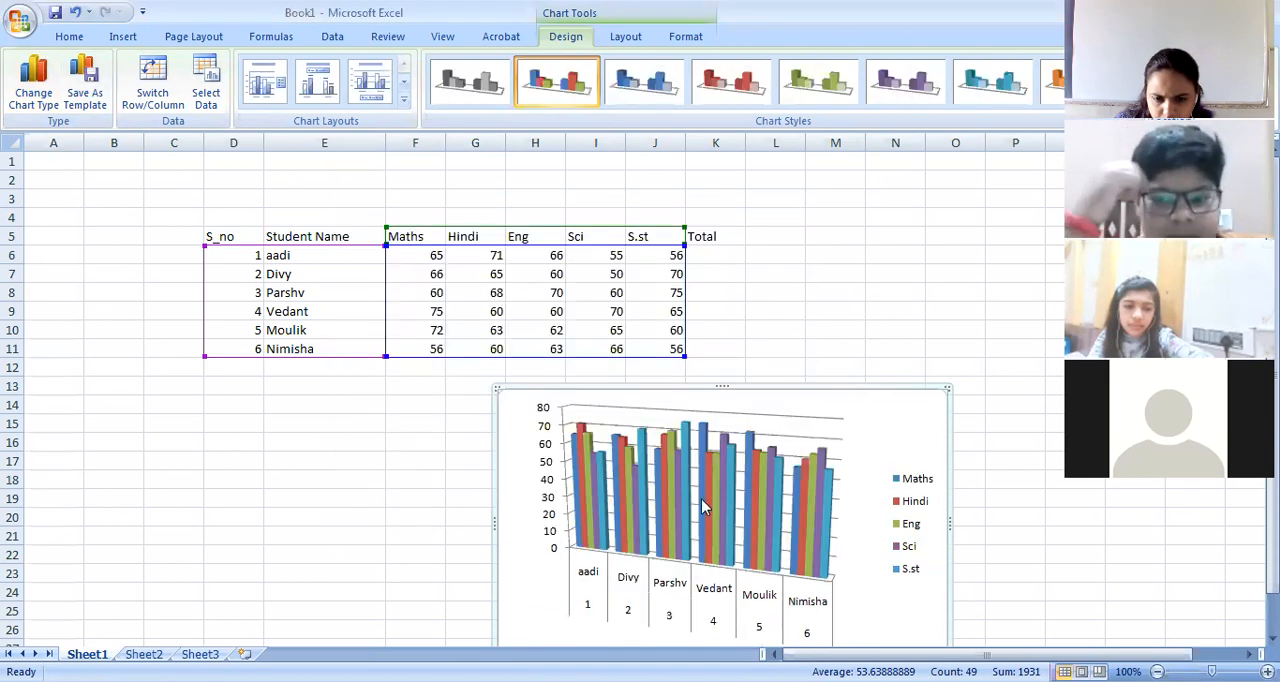
Change the chart type to 2-D clustered column.
click(33, 100)
click(598, 255)
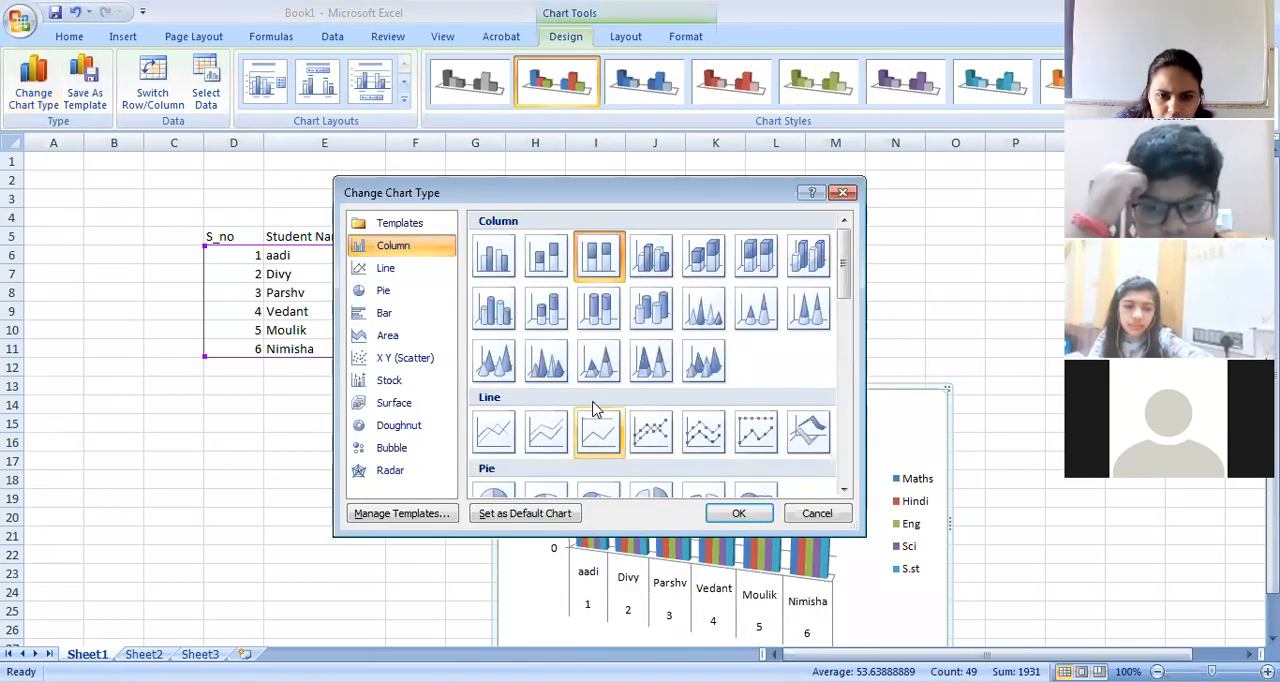
click(495, 272)
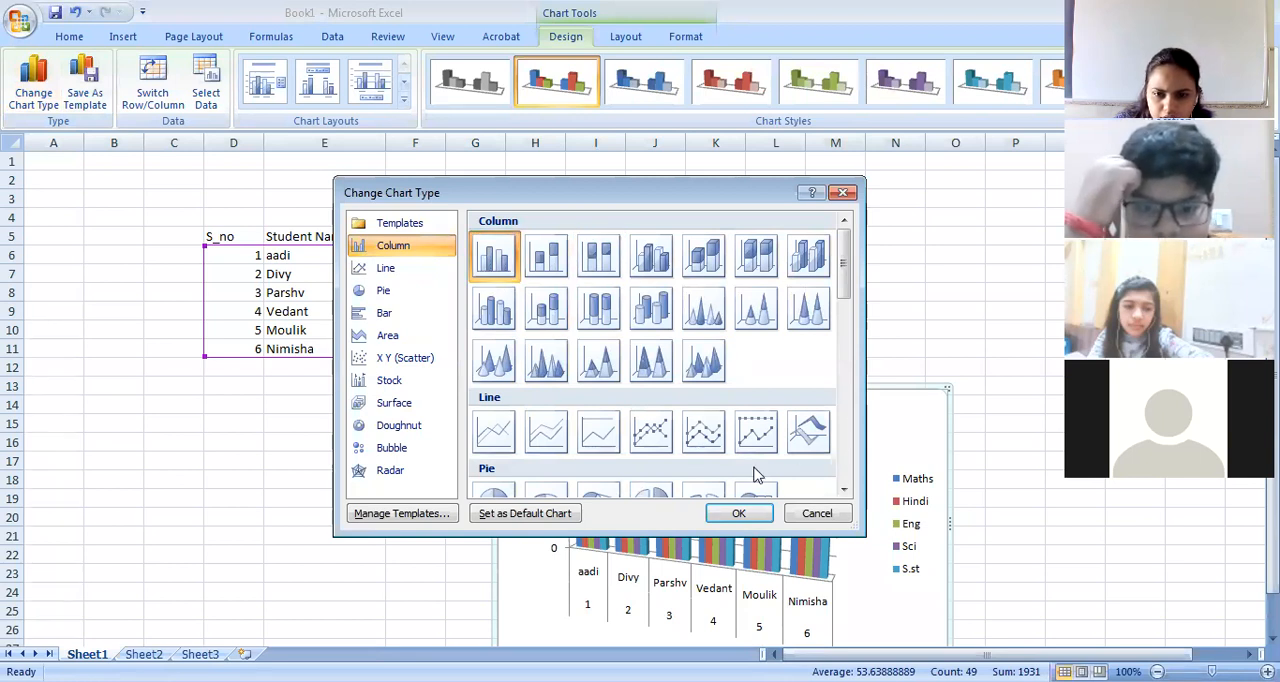
click(740, 514)
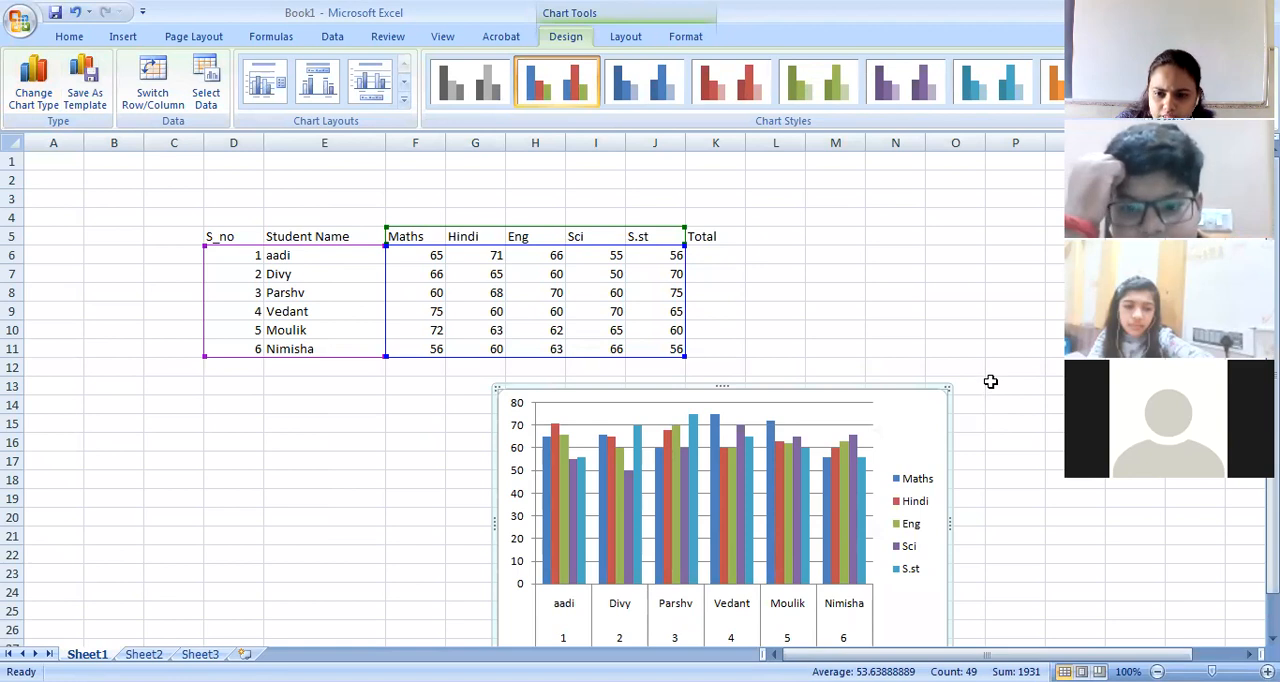
Set the sixth student's Eng mark in cell H11 to 90.
scroll(990, 381, down, 1)
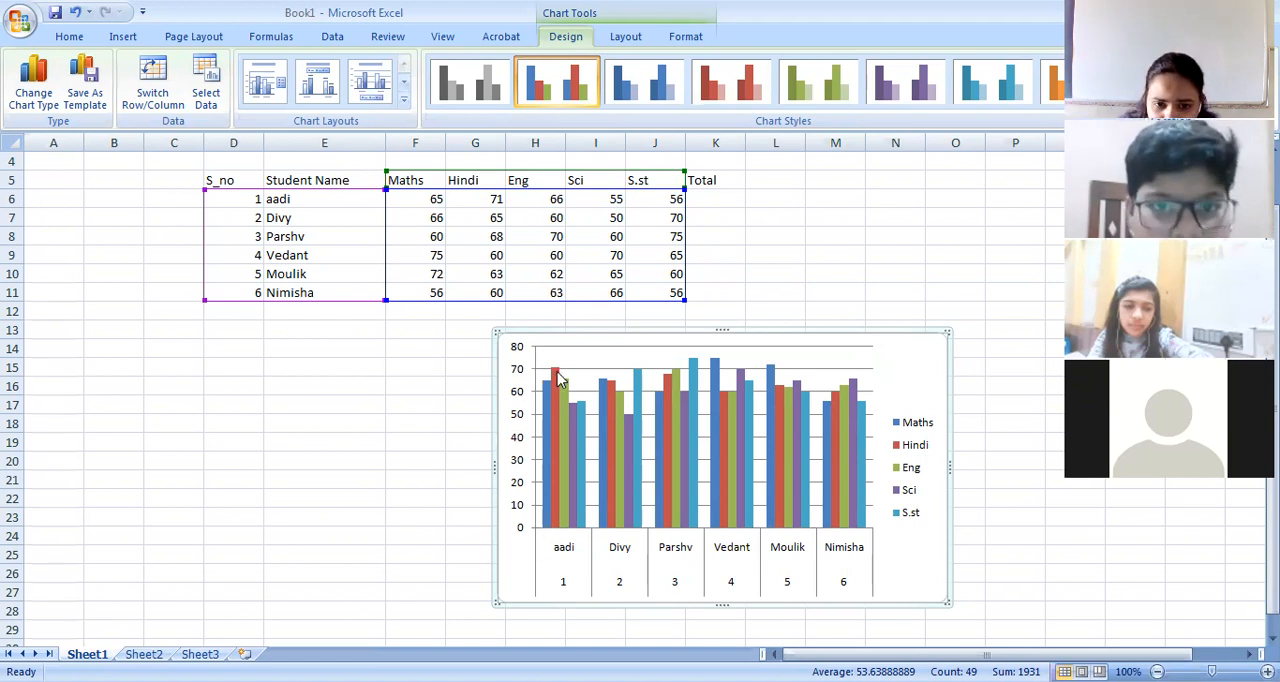
mouse_move(559, 378)
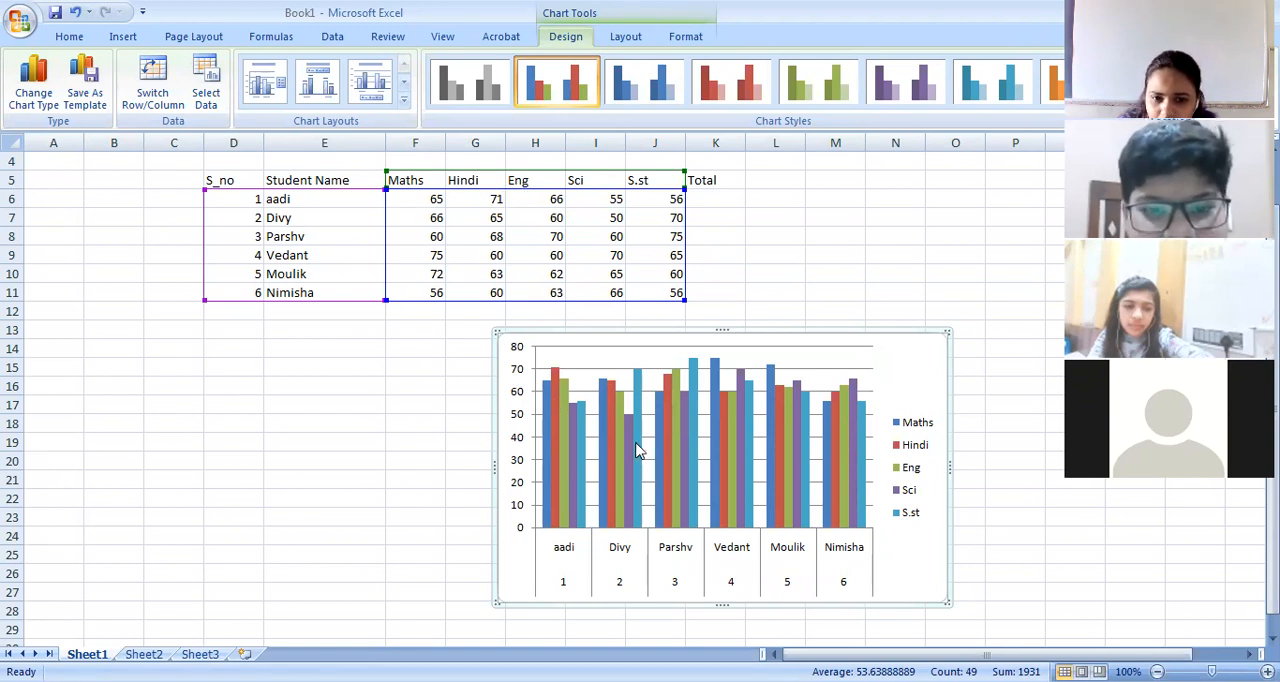
mouse_move(575, 430)
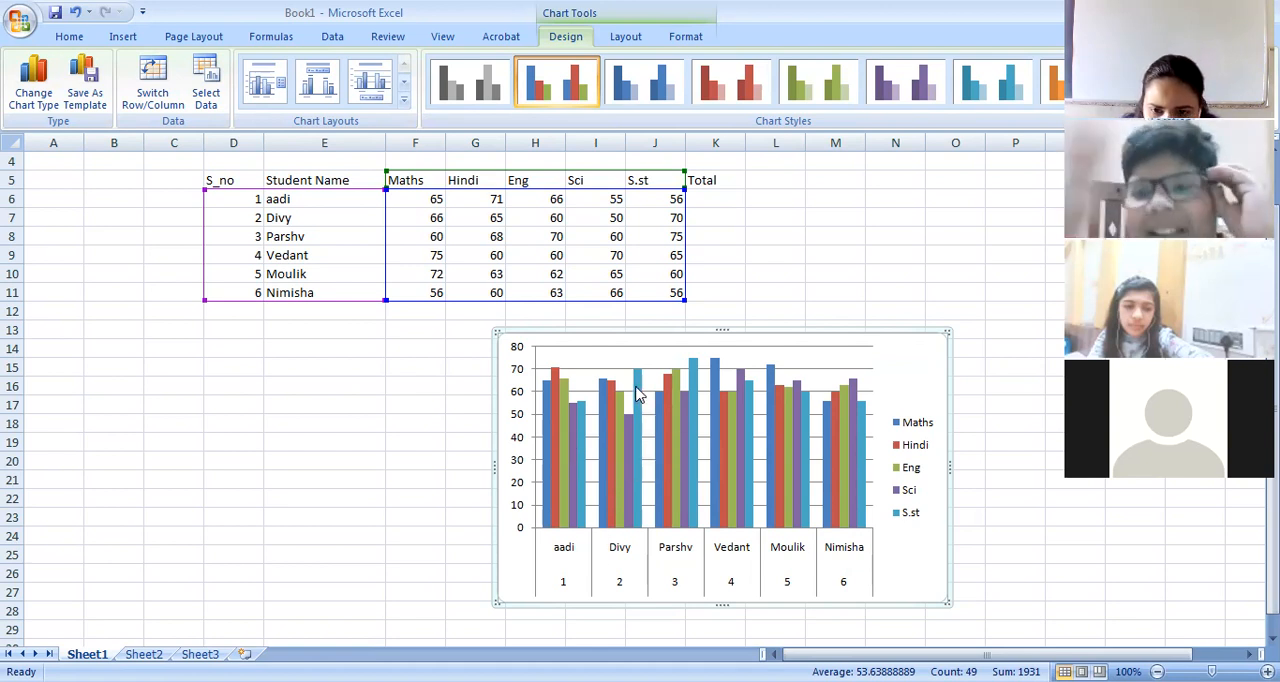
mouse_move(637, 392)
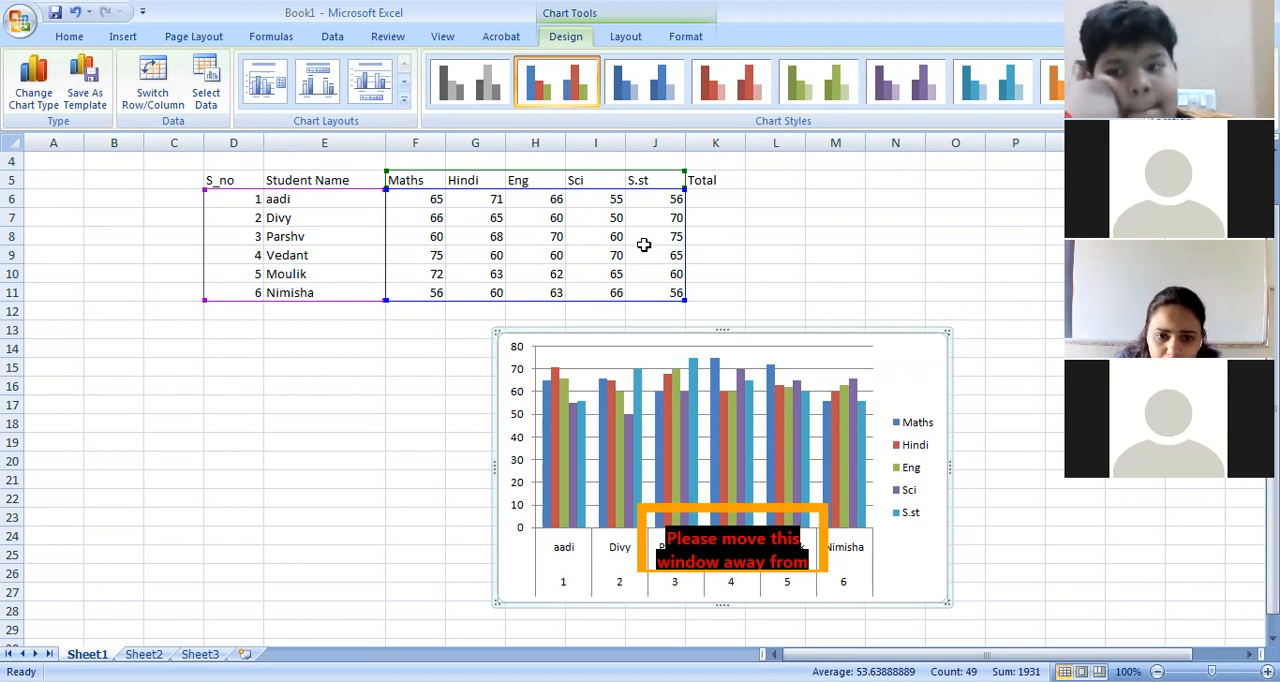
click(558, 292)
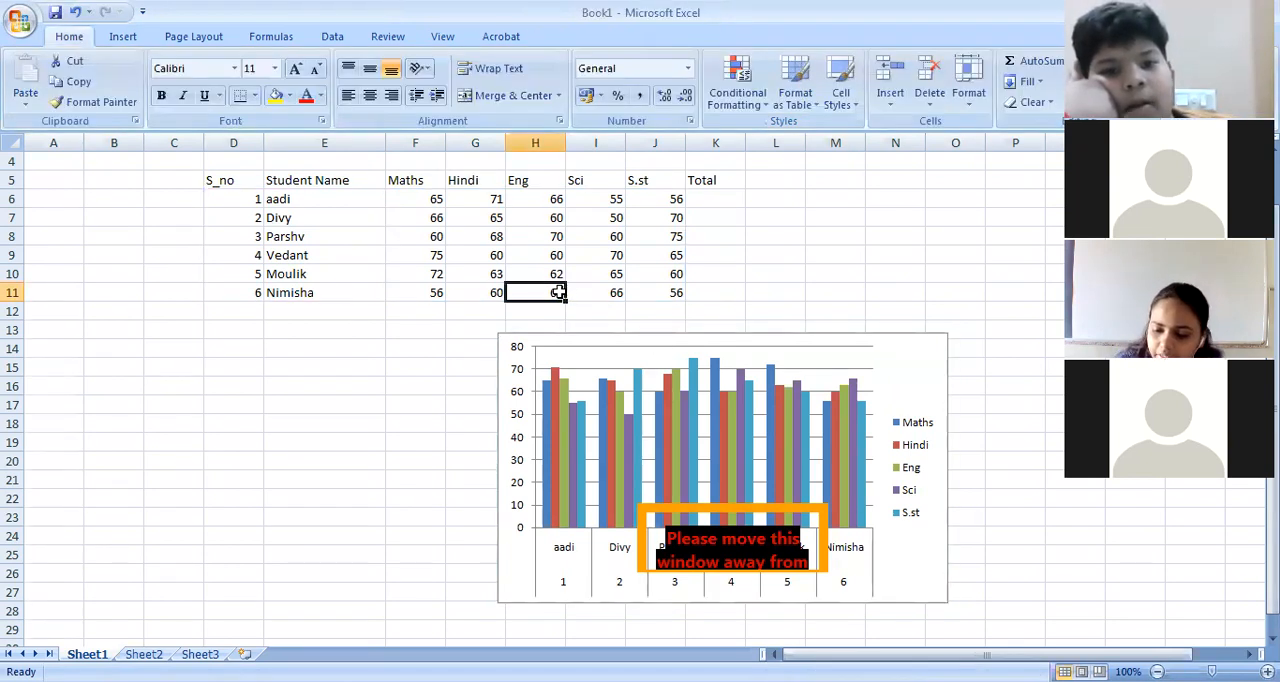
text(90)
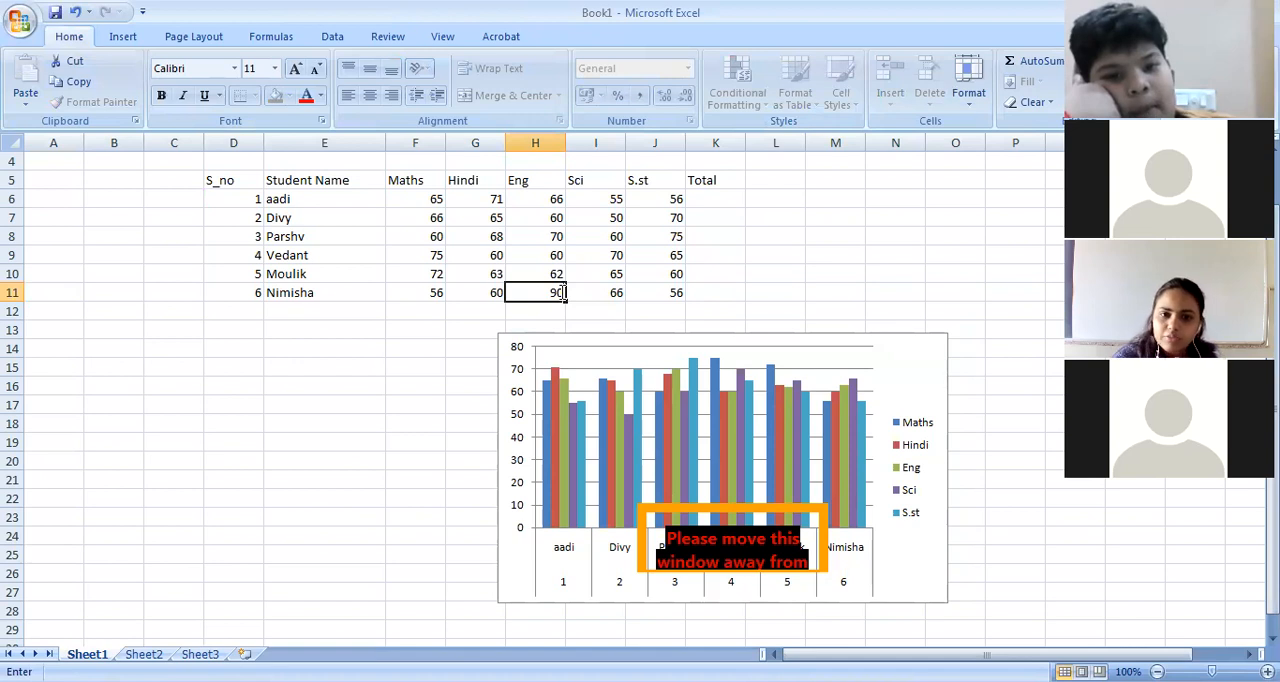
key(Return)
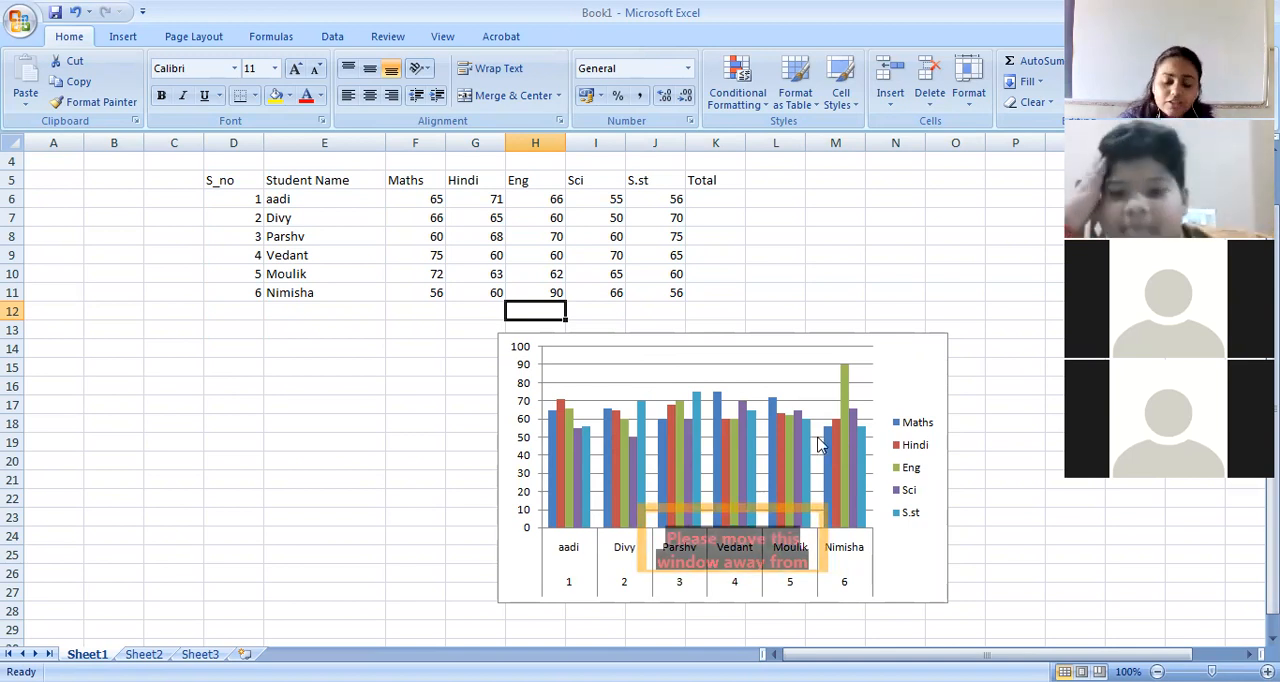
Try the dark-background orange style on the marks chart and replace it with the dark-background multicoloured style.
click(904, 378)
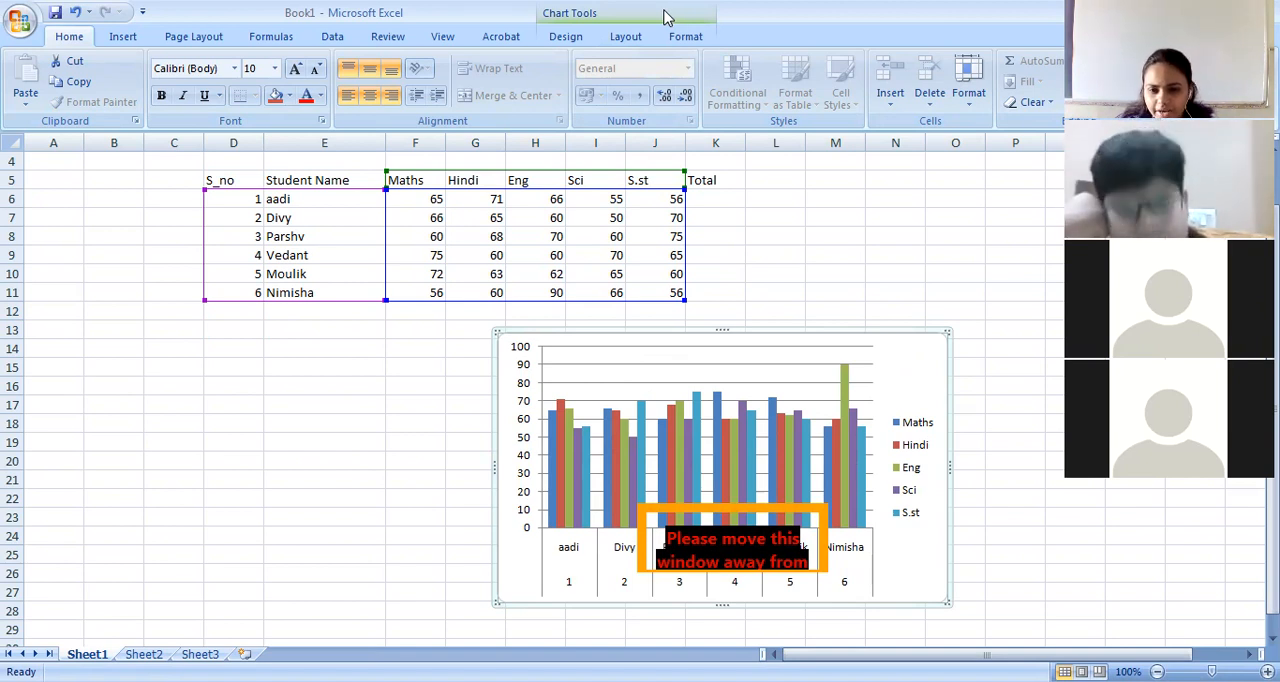
click(667, 17)
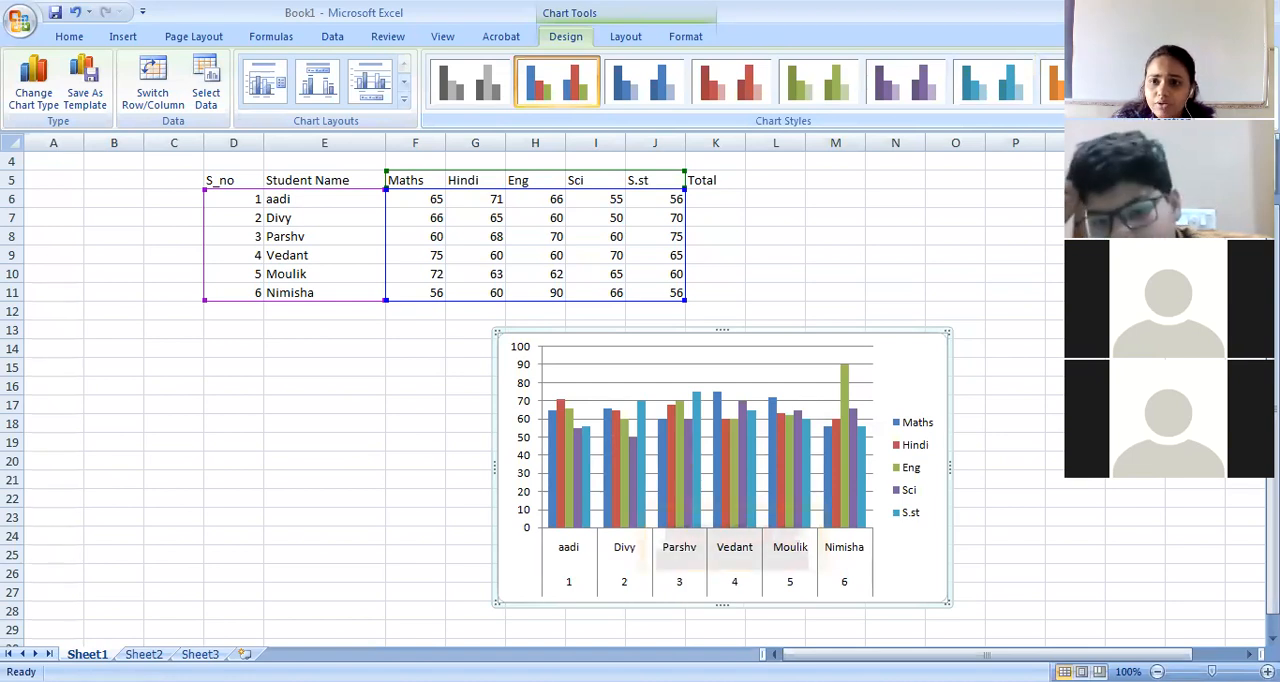
click(1130, 100)
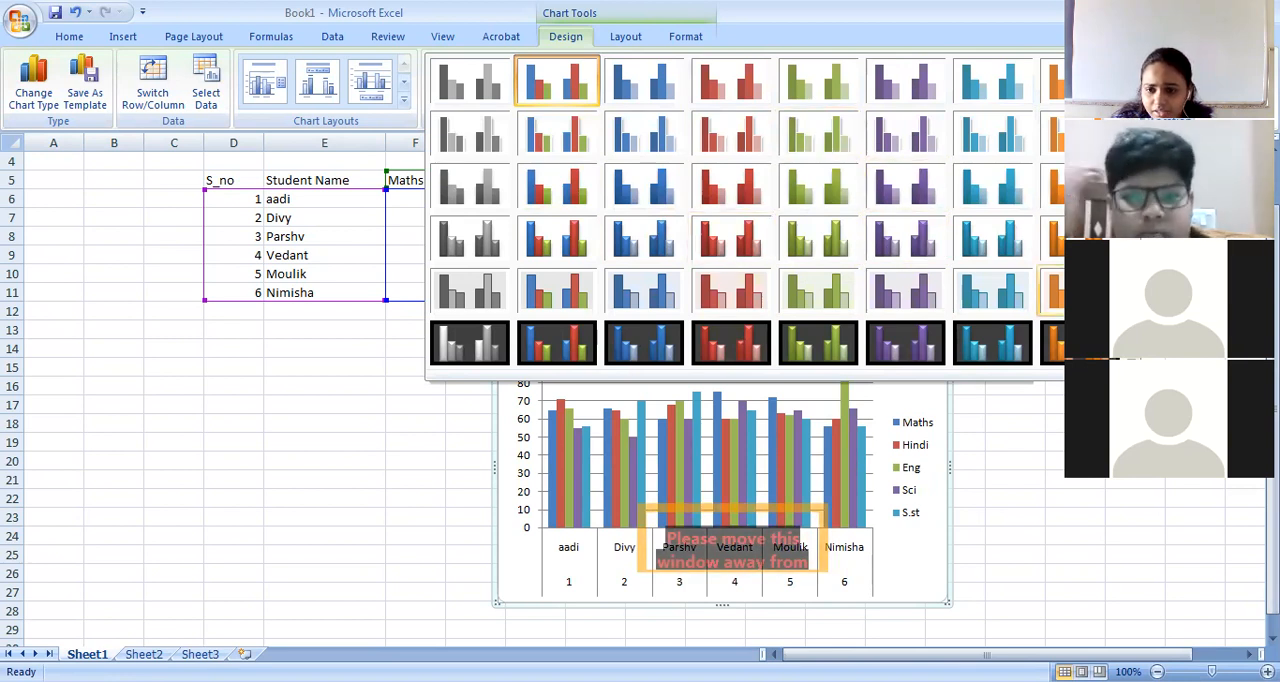
click(893, 346)
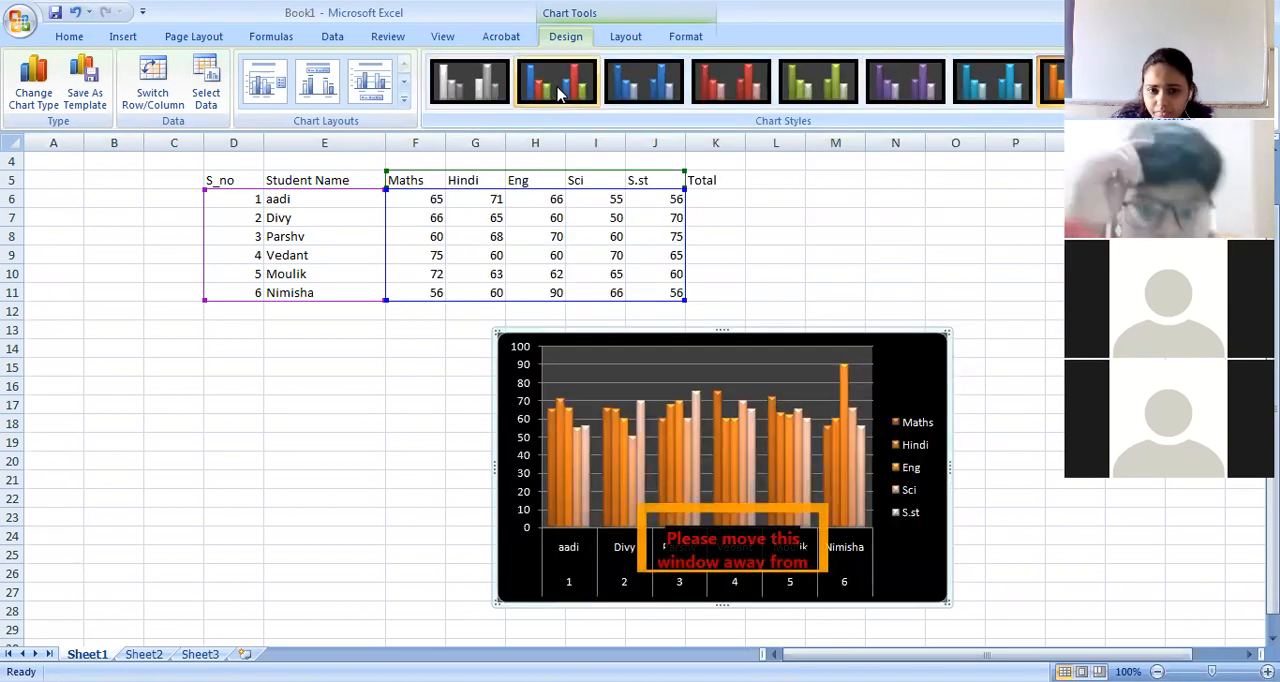
key(ctrl+z)
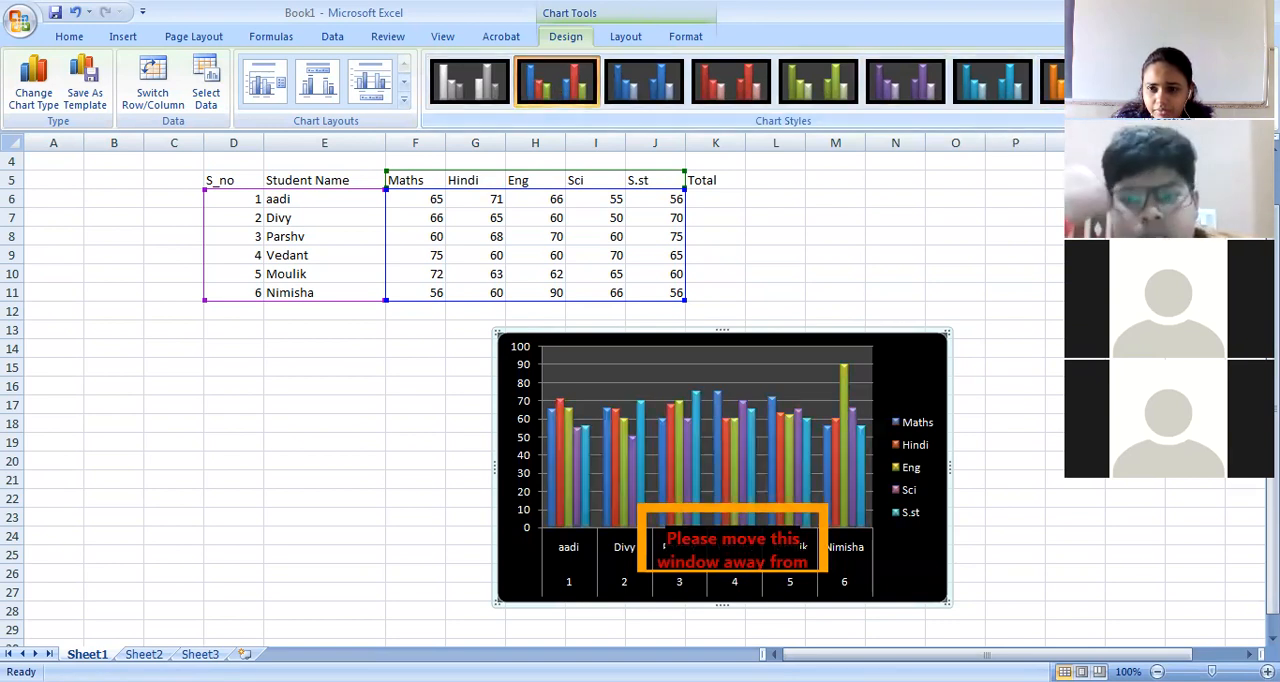
Try the light multicoloured chart style from the second row and reapply the dark-background multicoloured style.
click(1131, 100)
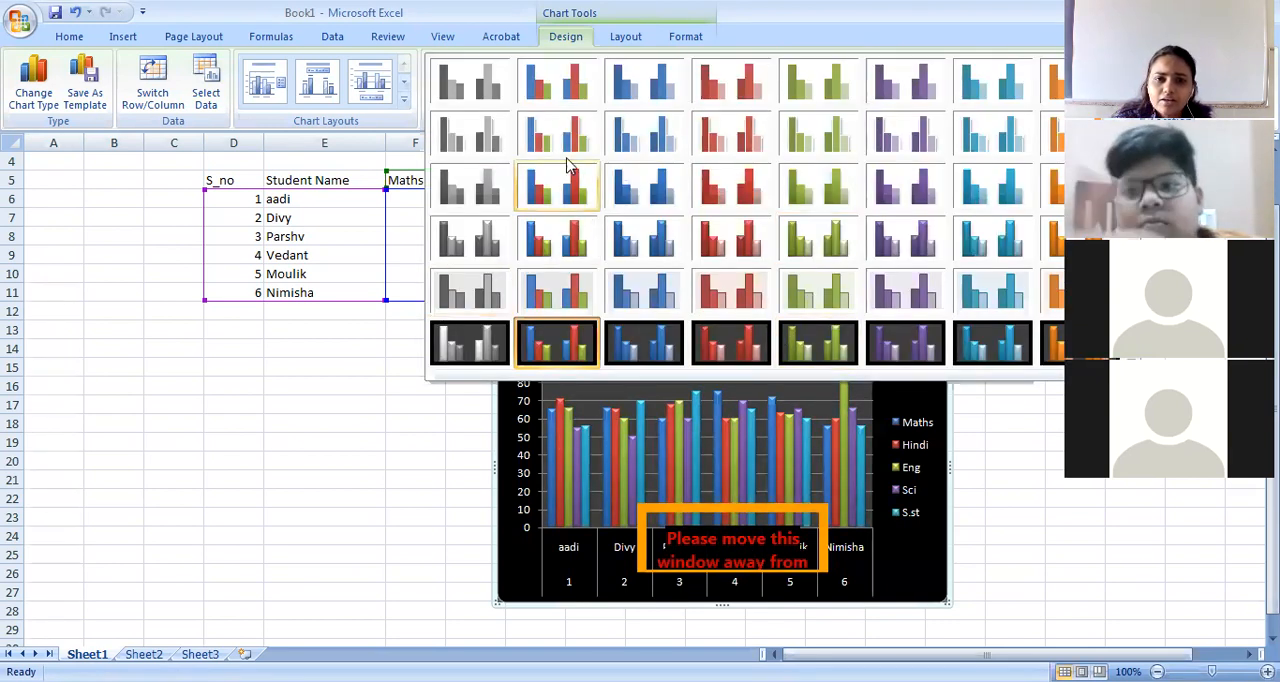
click(568, 138)
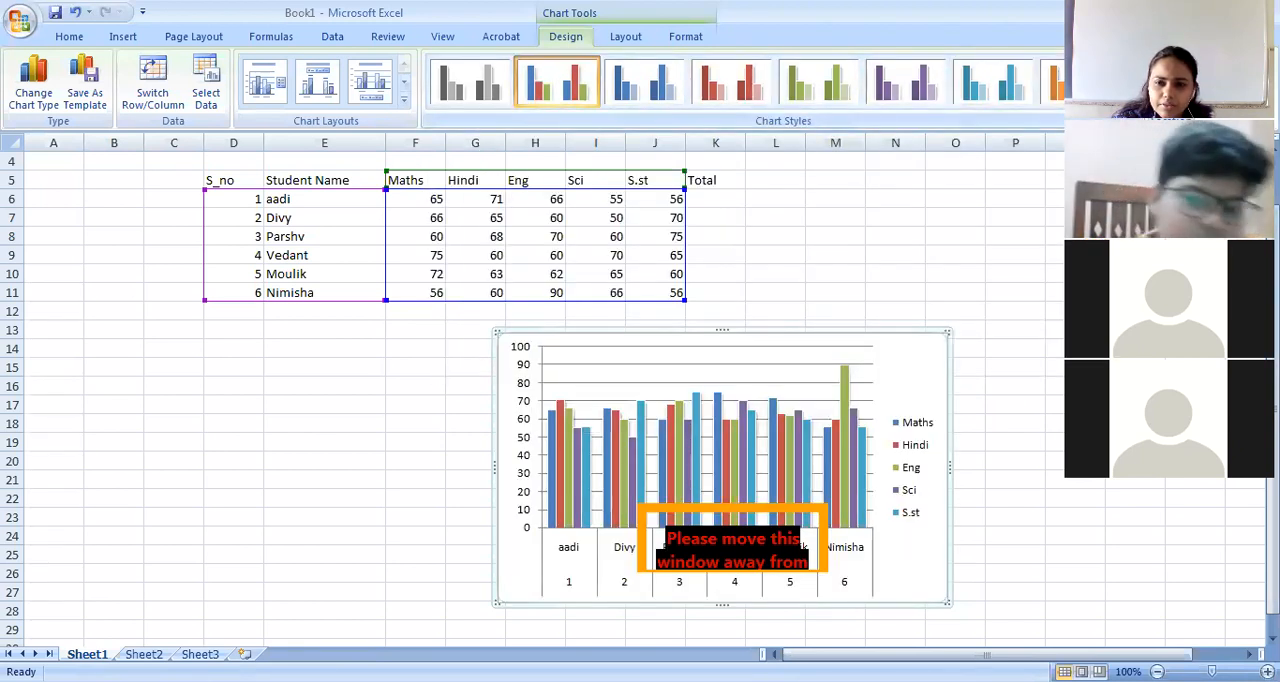
click(1131, 100)
click(585, 350)
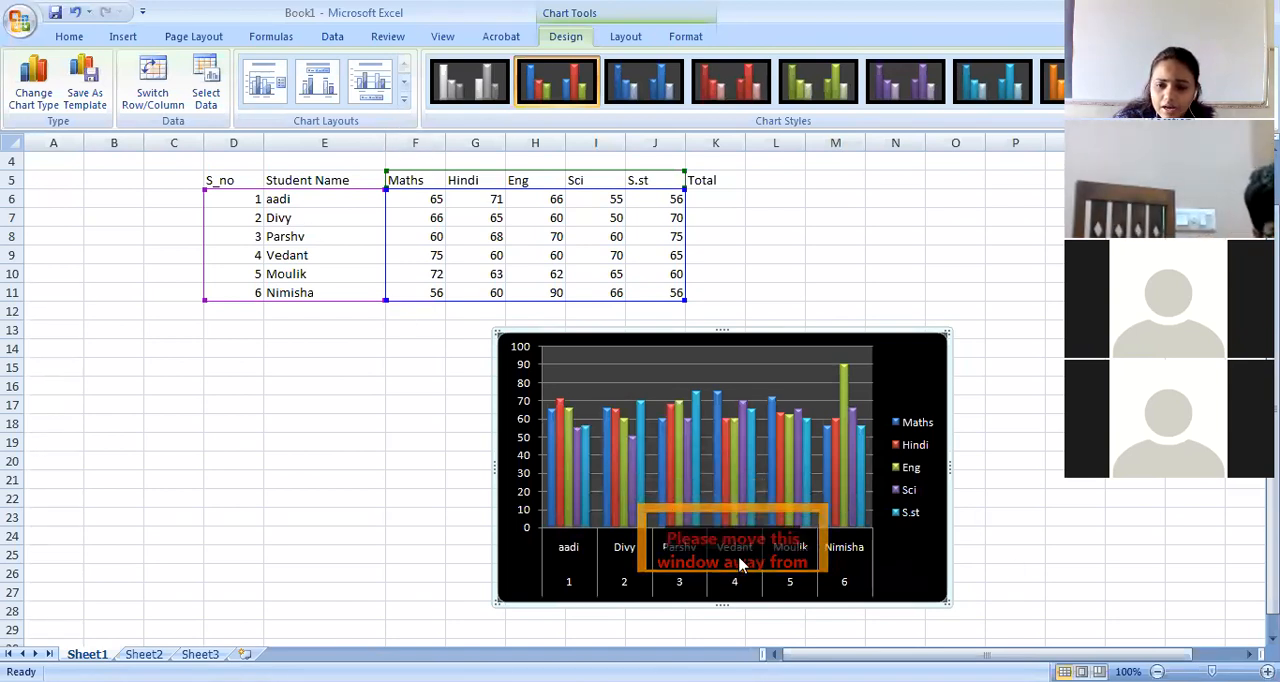
Try the chart layout with a title and bottom legend, followed by the layout with axis titles and a legend beside the plot.
click(404, 104)
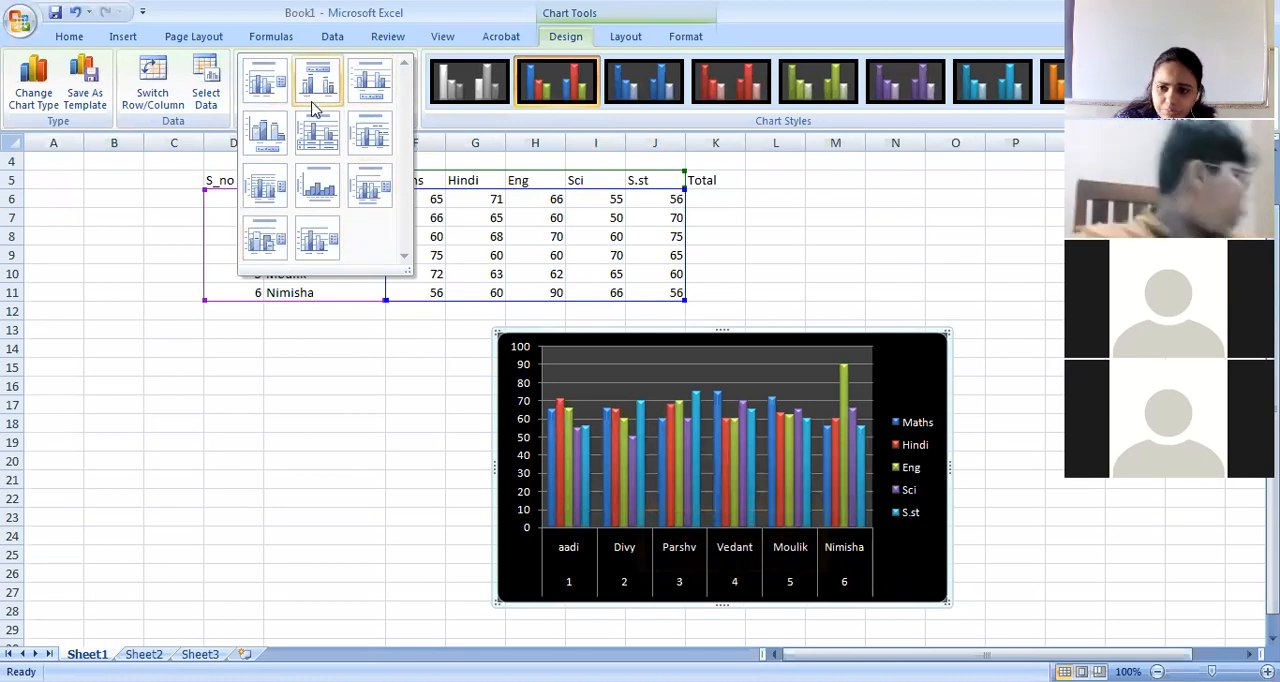
click(371, 85)
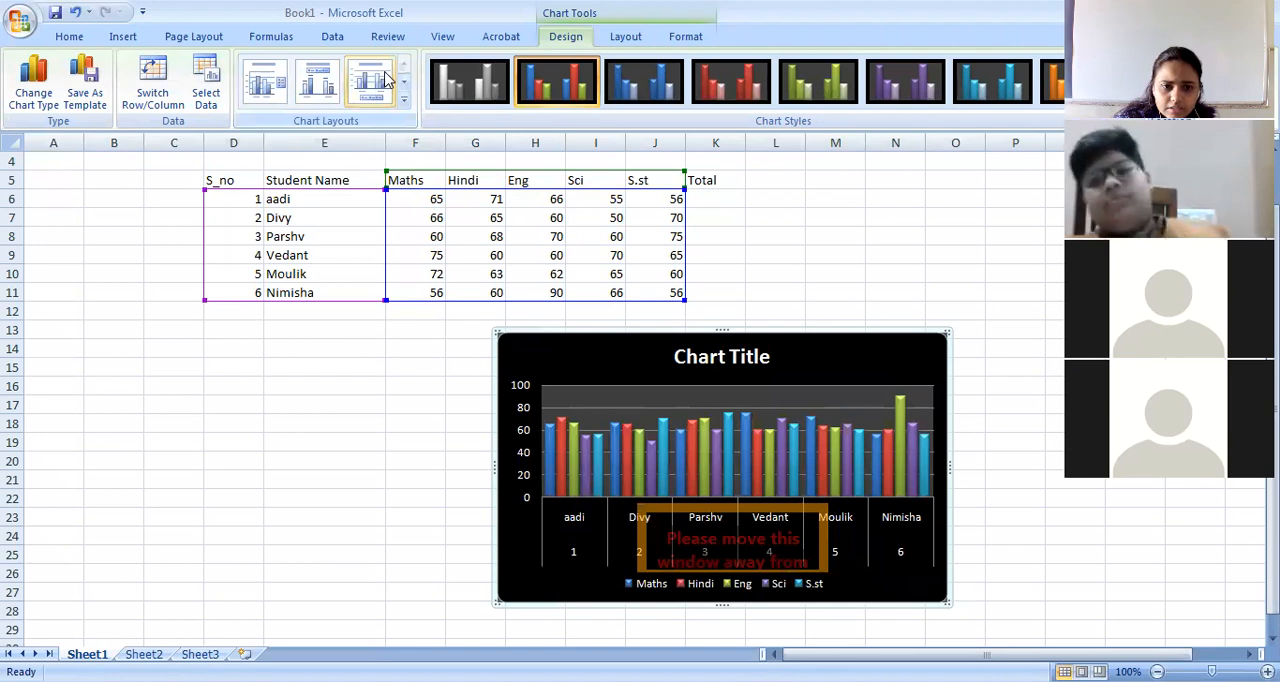
click(404, 97)
click(264, 188)
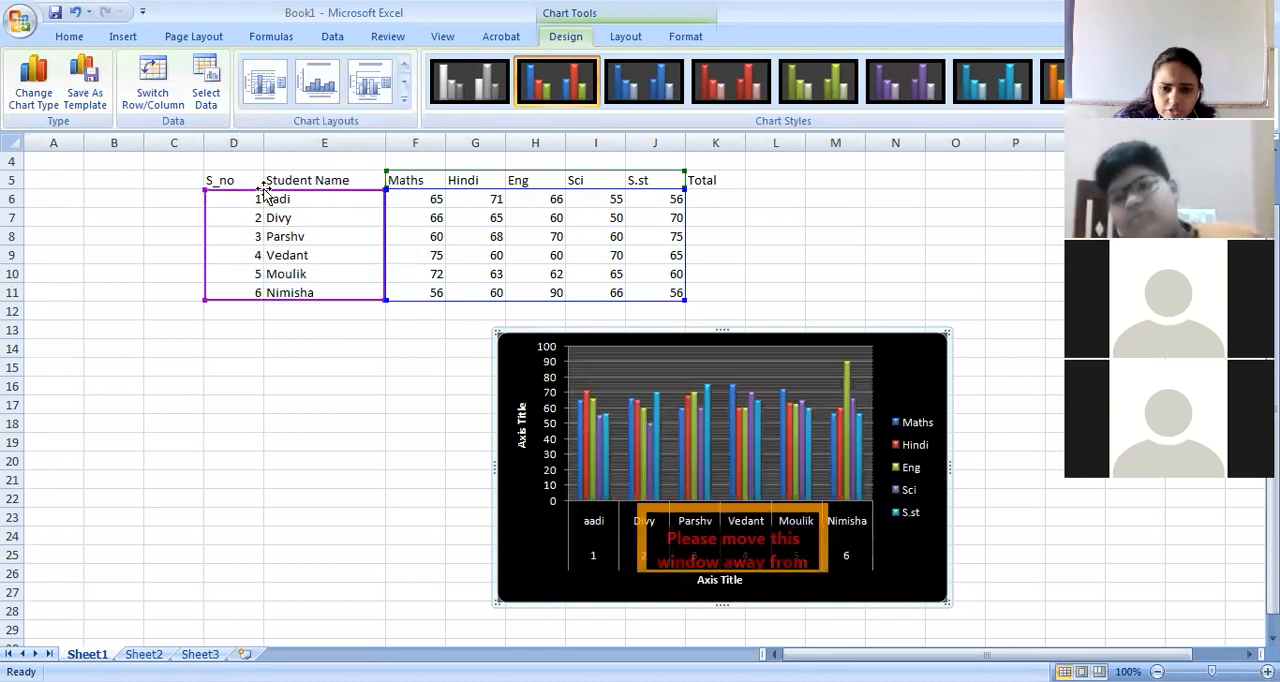
Apply the chart layout with a title and data table, and stretch the chart vertically to span about rows 12 to 32.
click(405, 97)
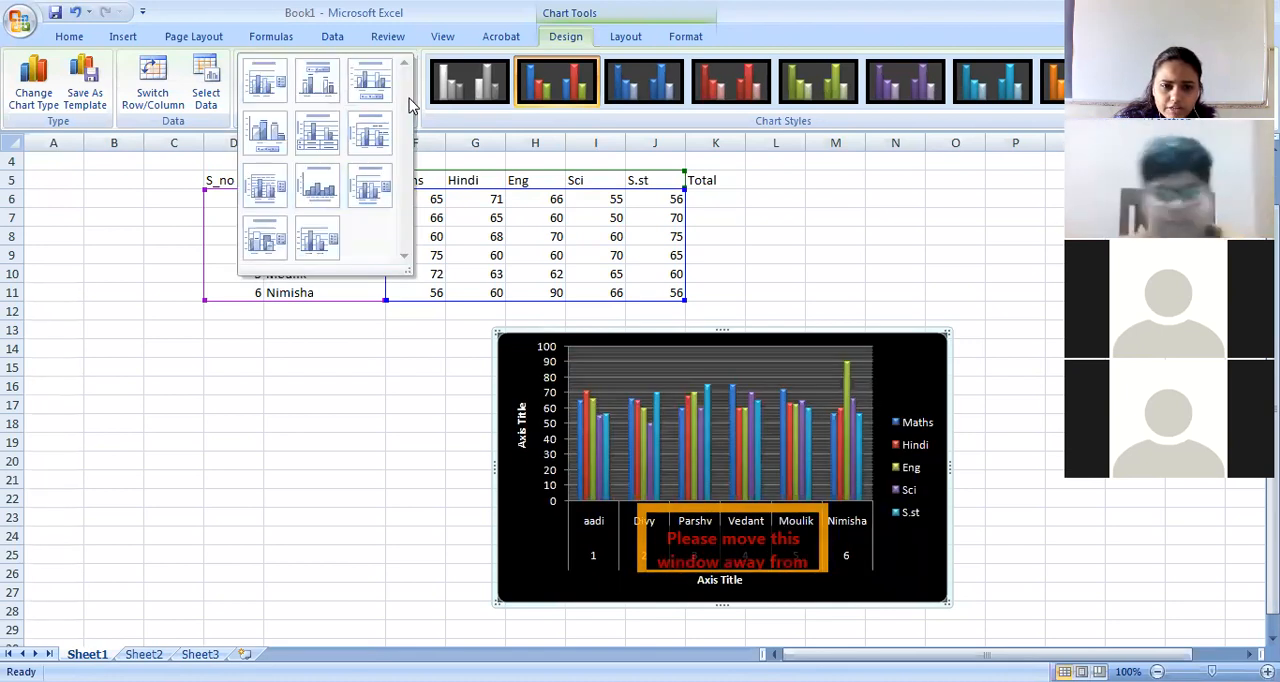
click(331, 143)
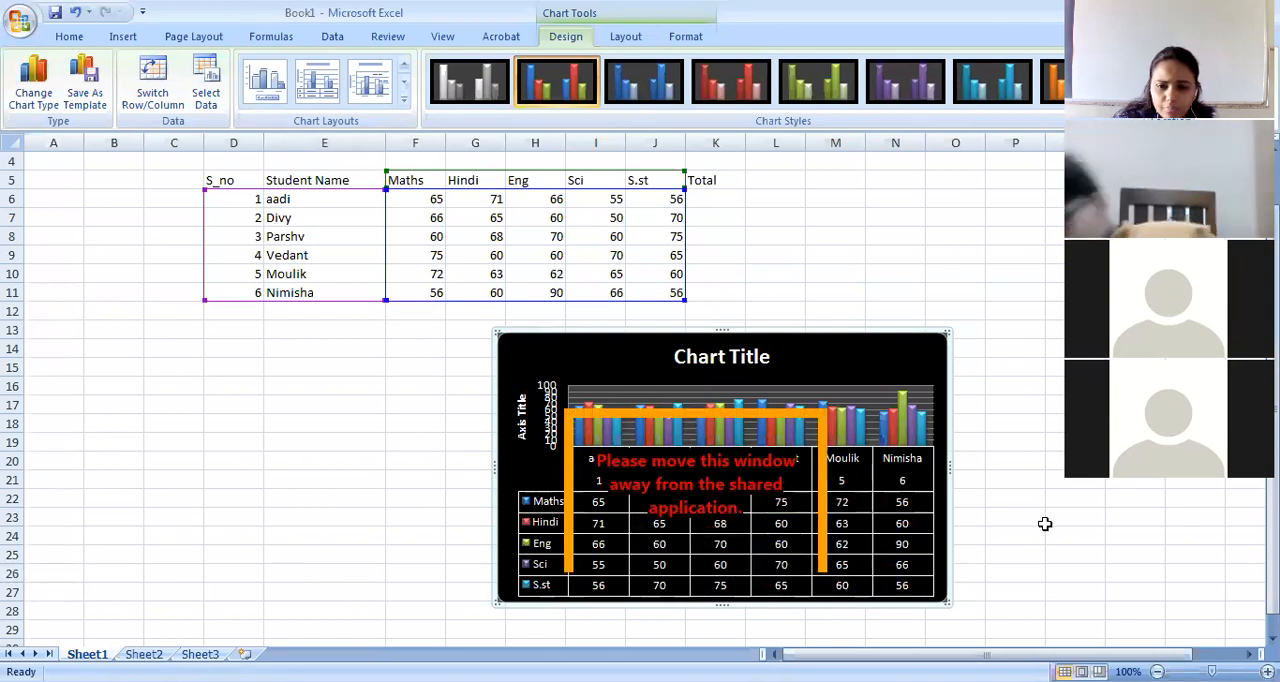
scroll(510, 483, down, 1)
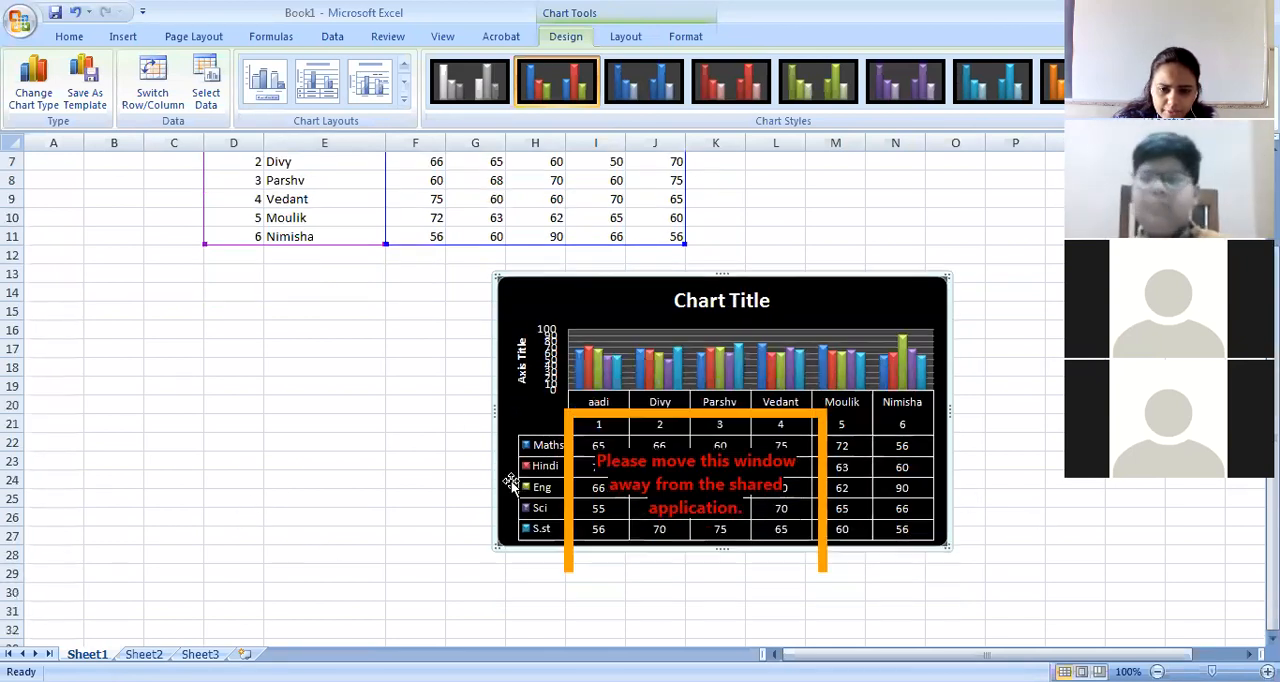
scroll(510, 483, down, 1)
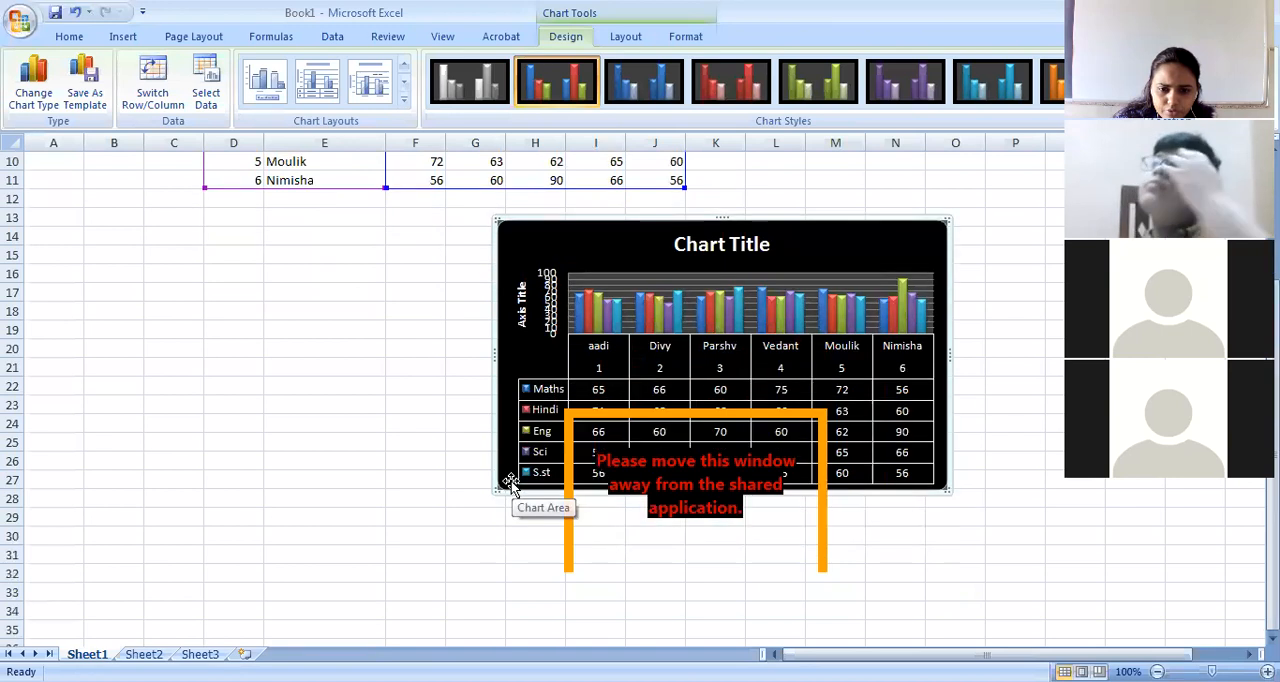
click(694, 424)
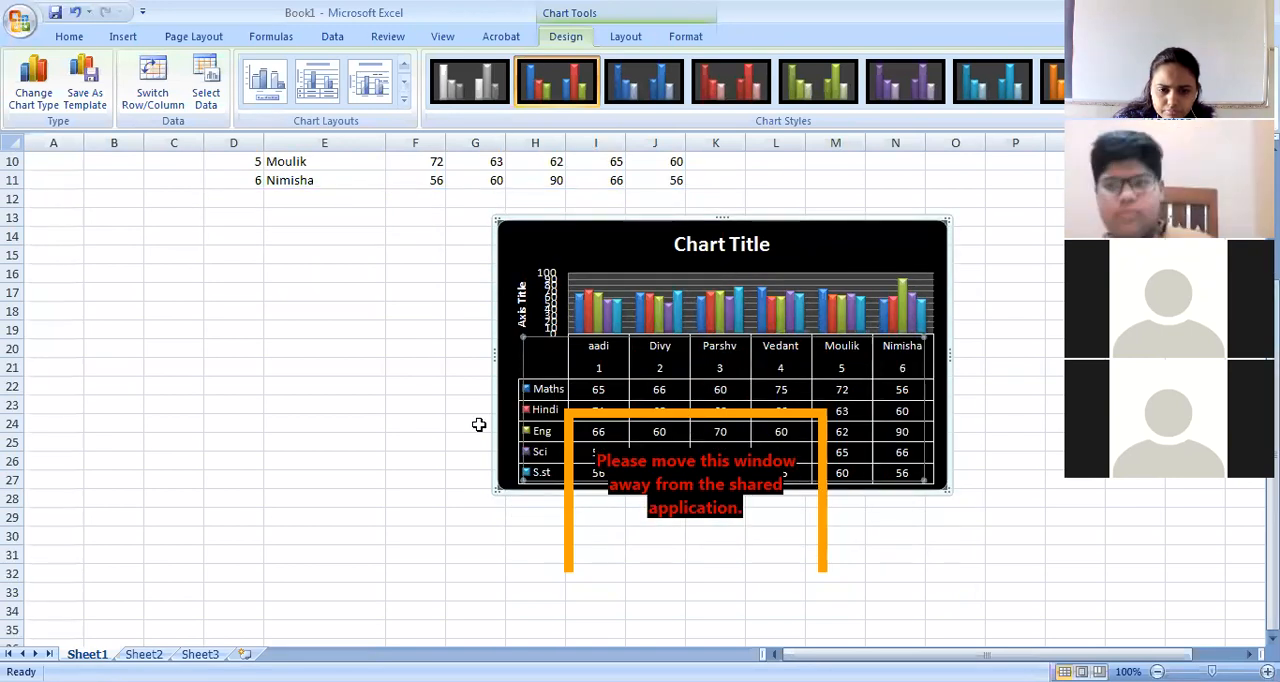
drag(720, 214, 720, 188)
drag(720, 491, 686, 565)
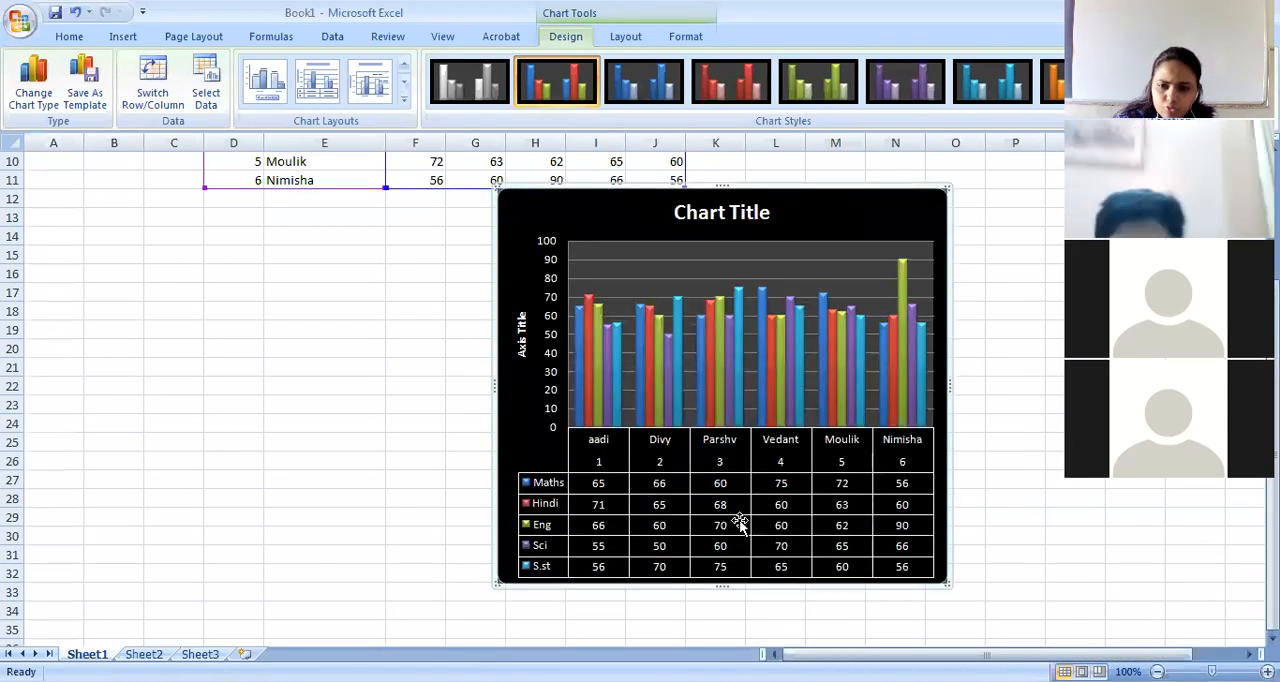
Try the chart layout with a title and data labels, and replace it with the untitled layout that has a legend beside the plot.
click(404, 103)
click(254, 248)
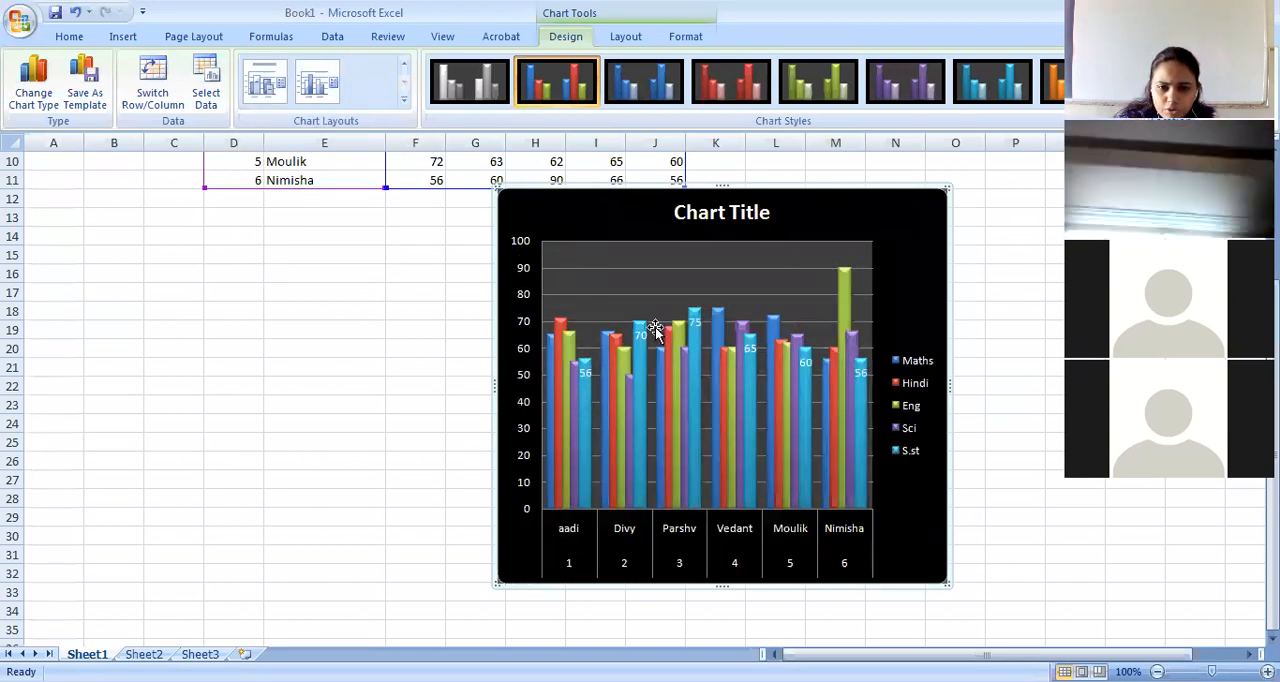
click(404, 100)
click(316, 247)
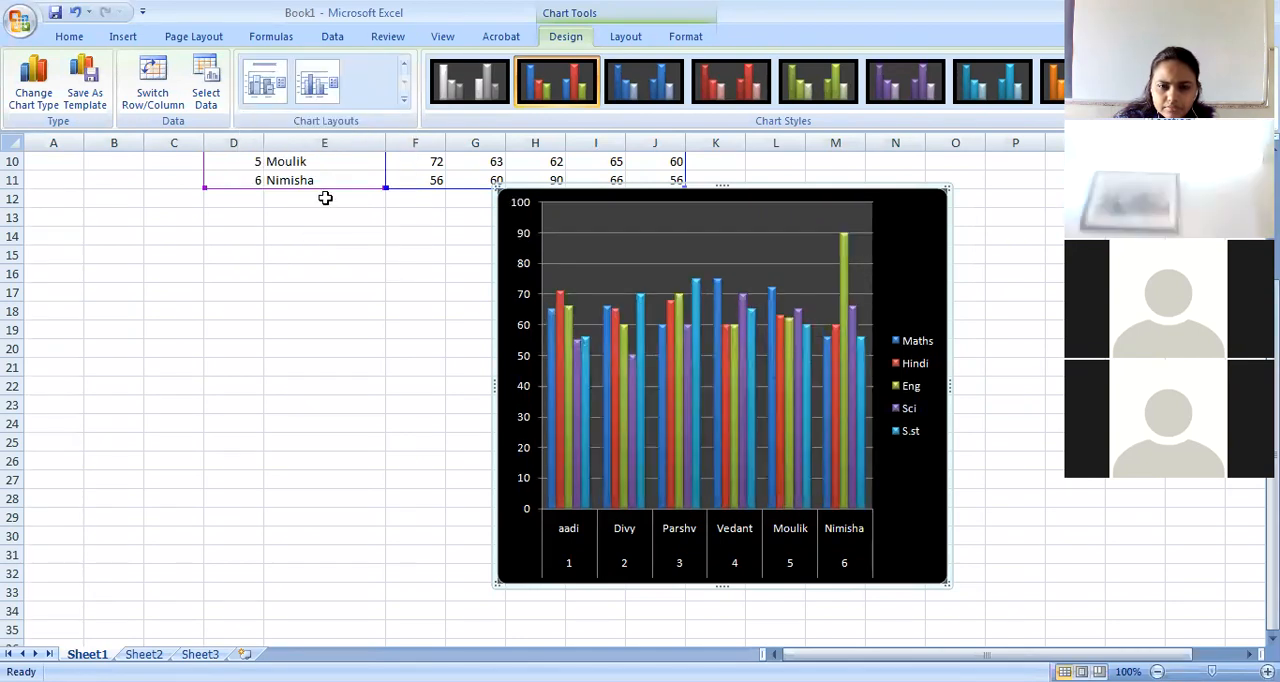
click(404, 100)
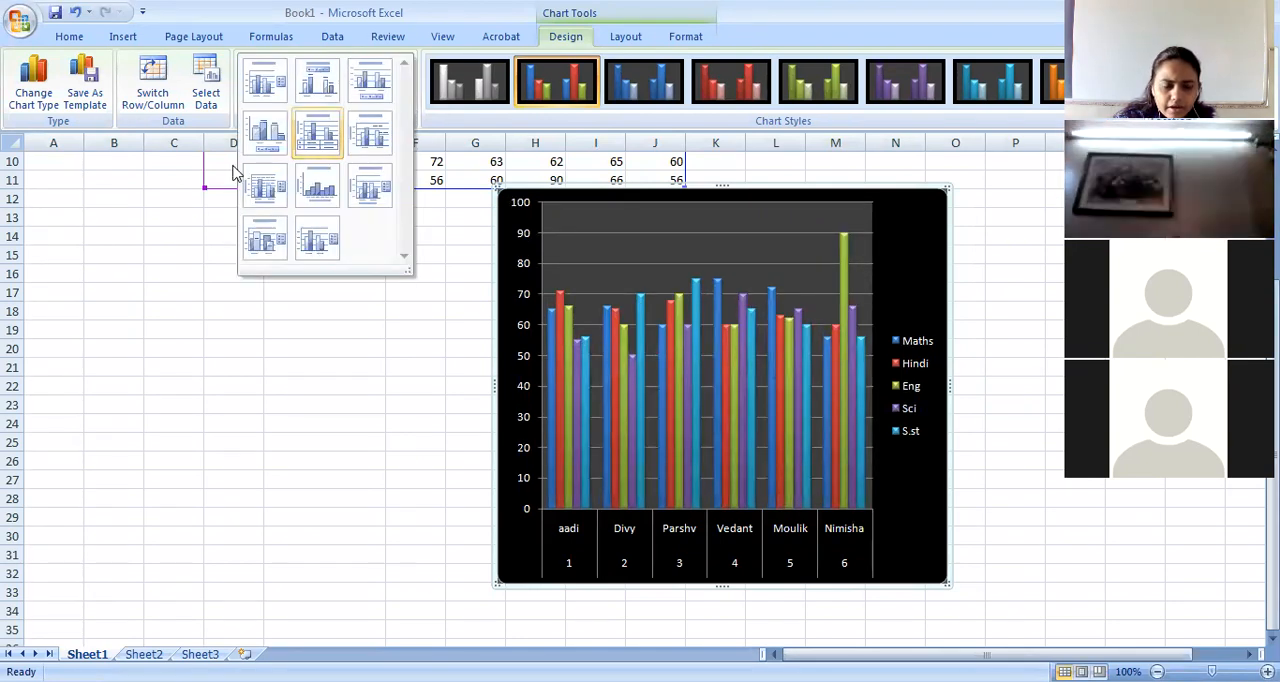
click(107, 425)
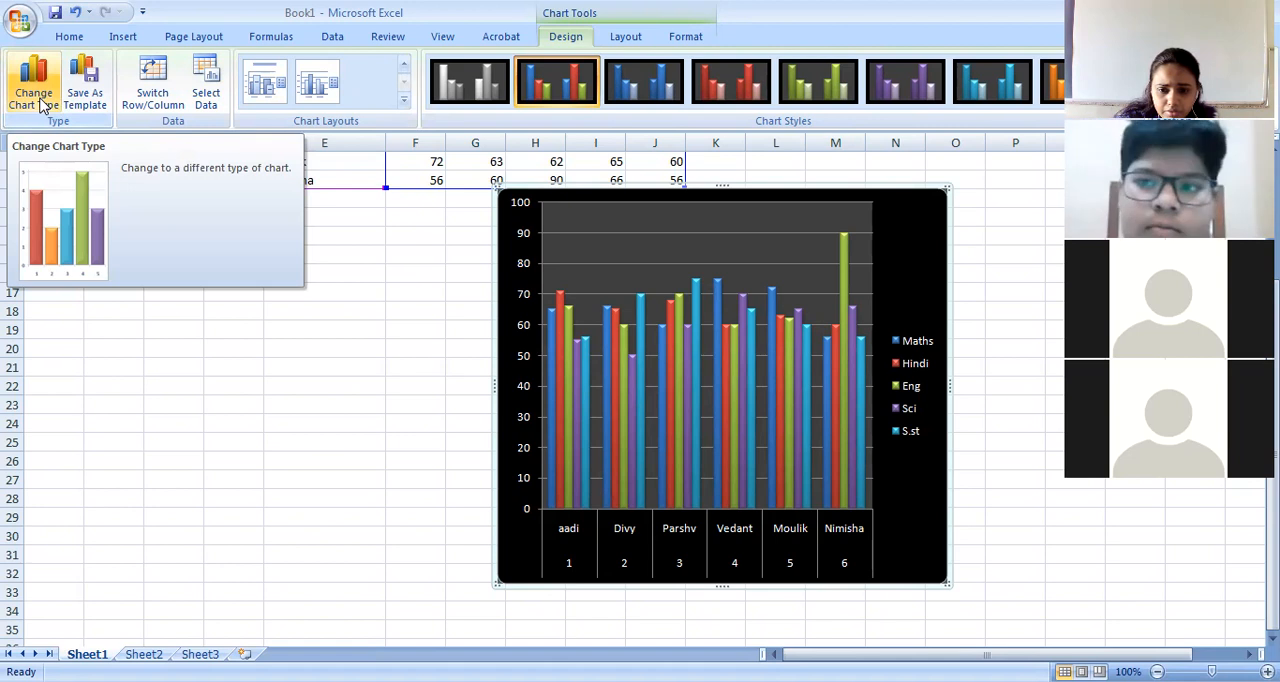
Change the chart type to stacked line with markers.
click(40, 101)
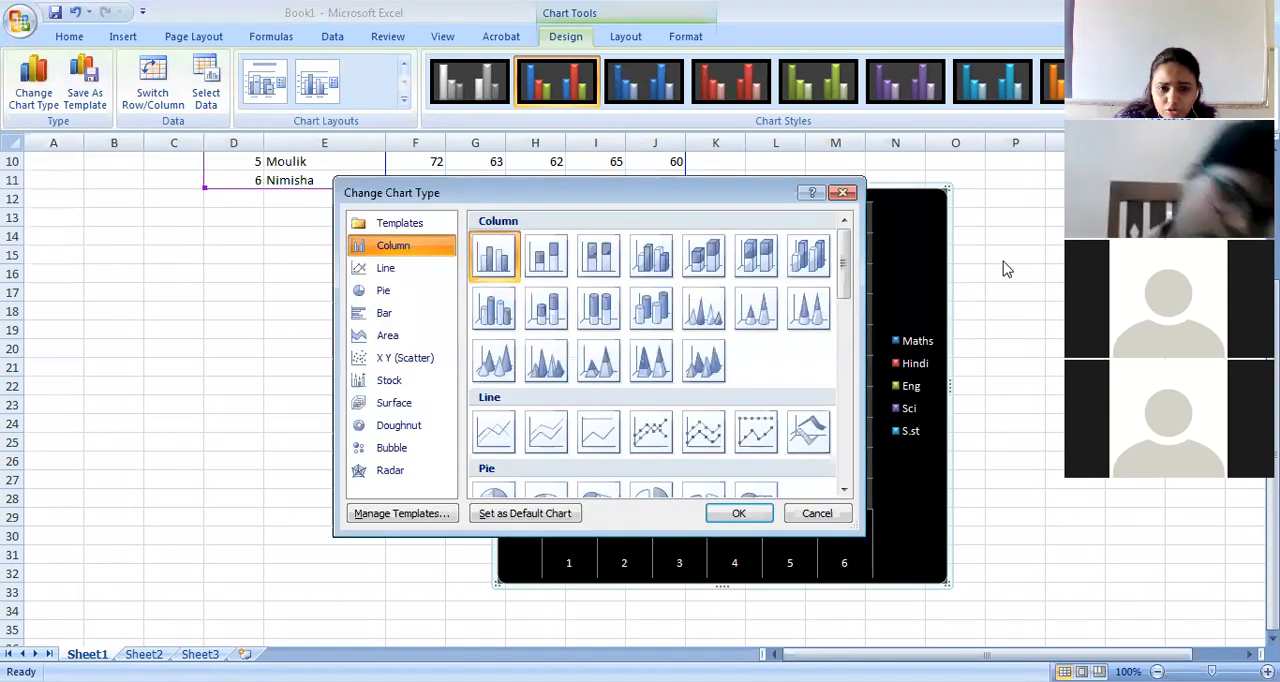
click(388, 270)
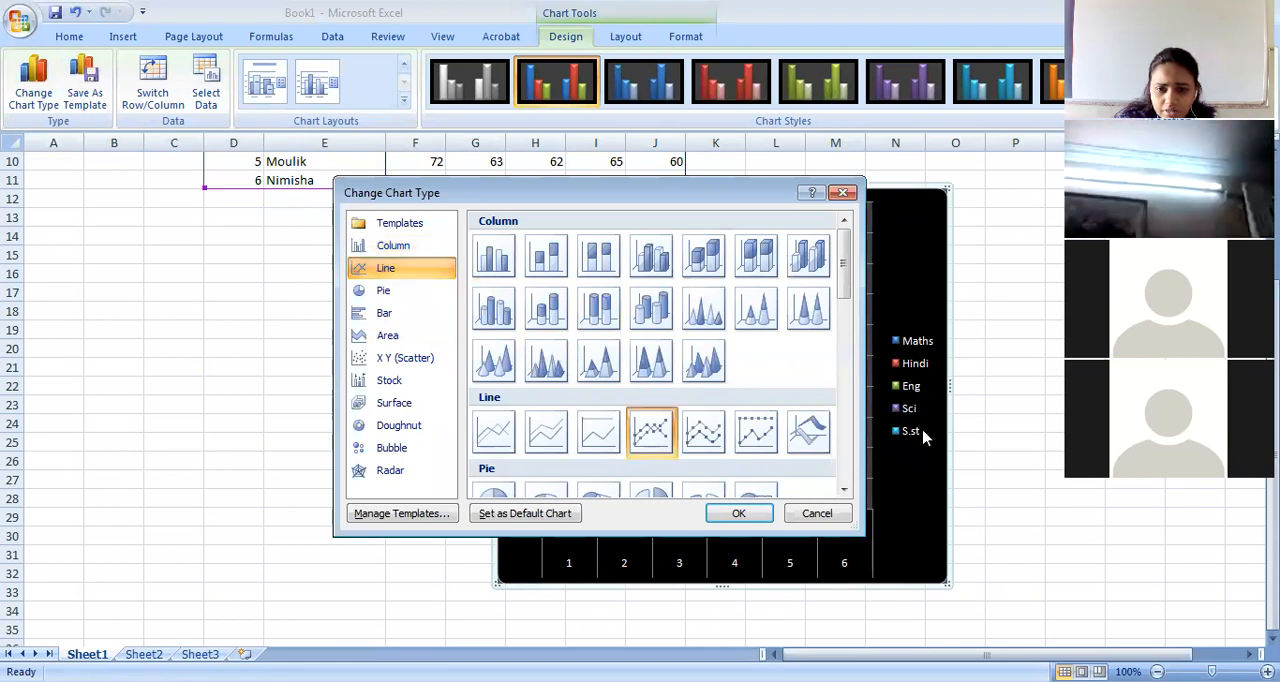
click(704, 431)
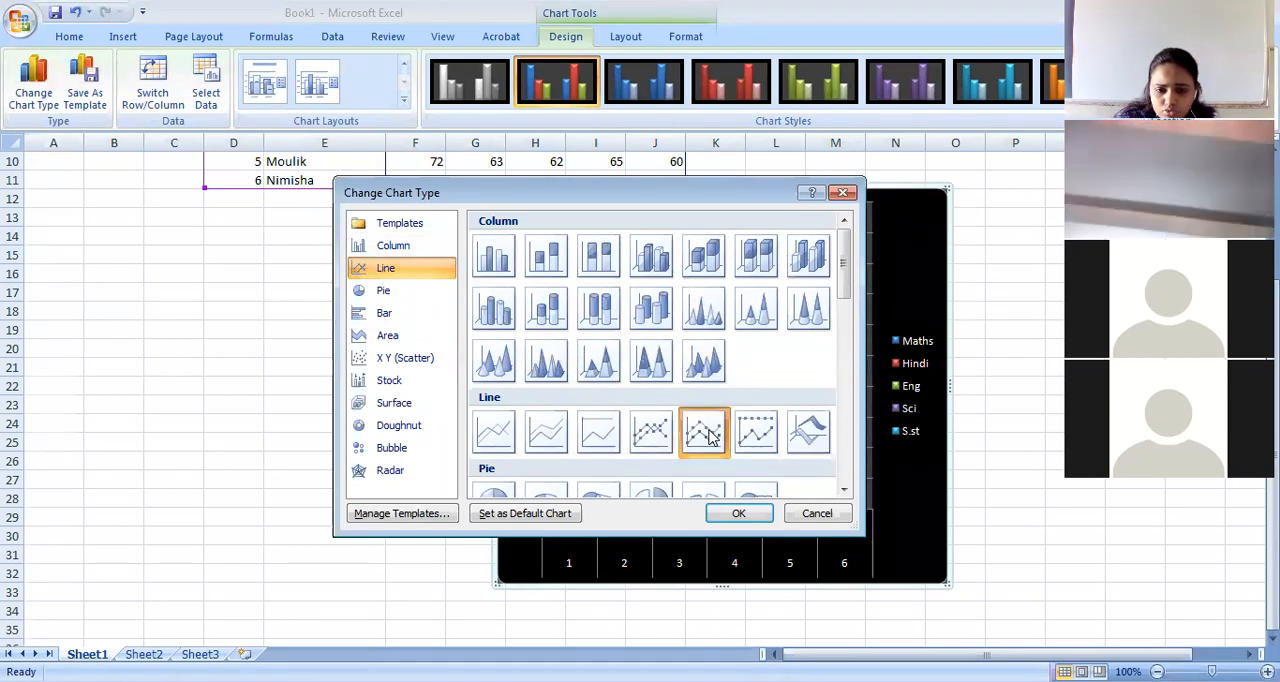
click(739, 513)
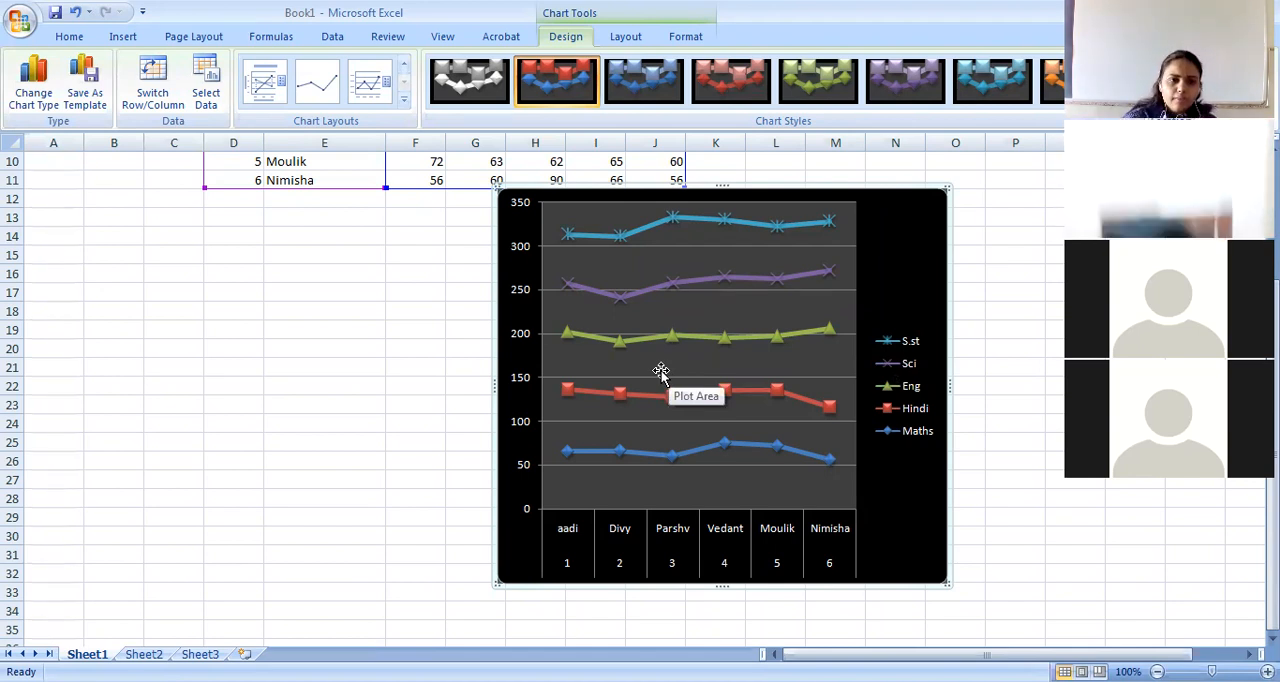
Try switching the chart's rows and columns so students become the series, and return to subjects as the series.
click(150, 85)
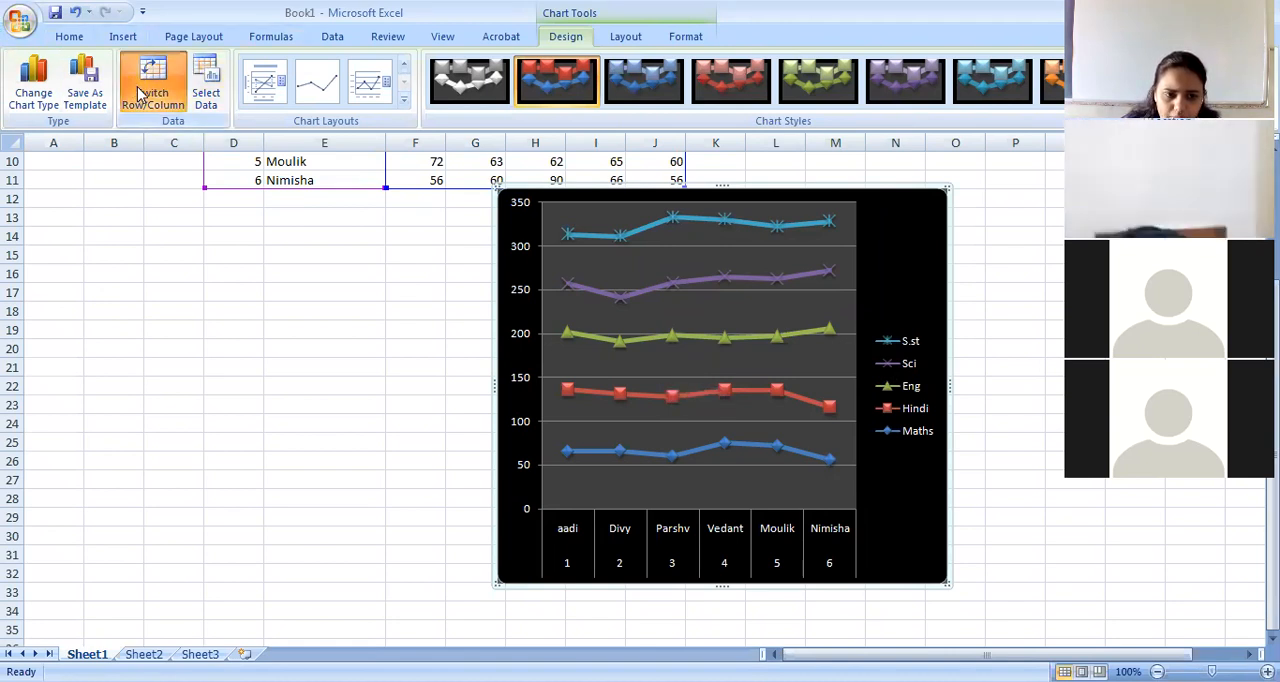
click(147, 88)
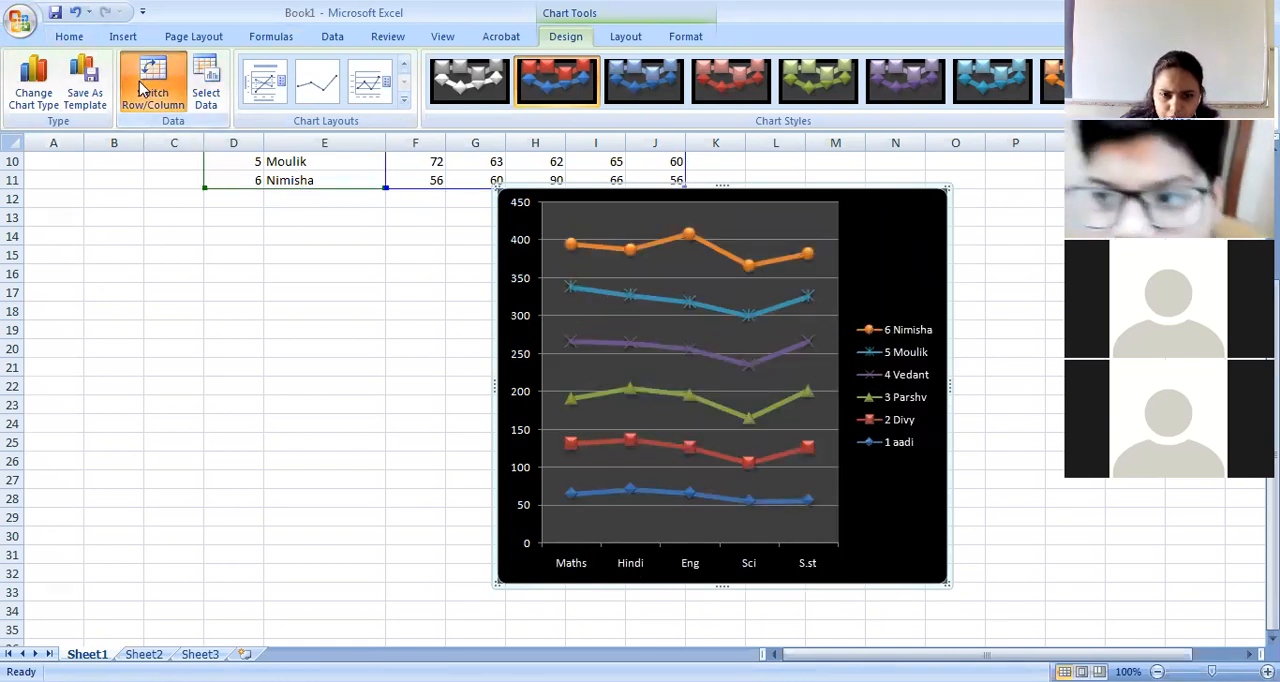
click(143, 88)
click(143, 88)
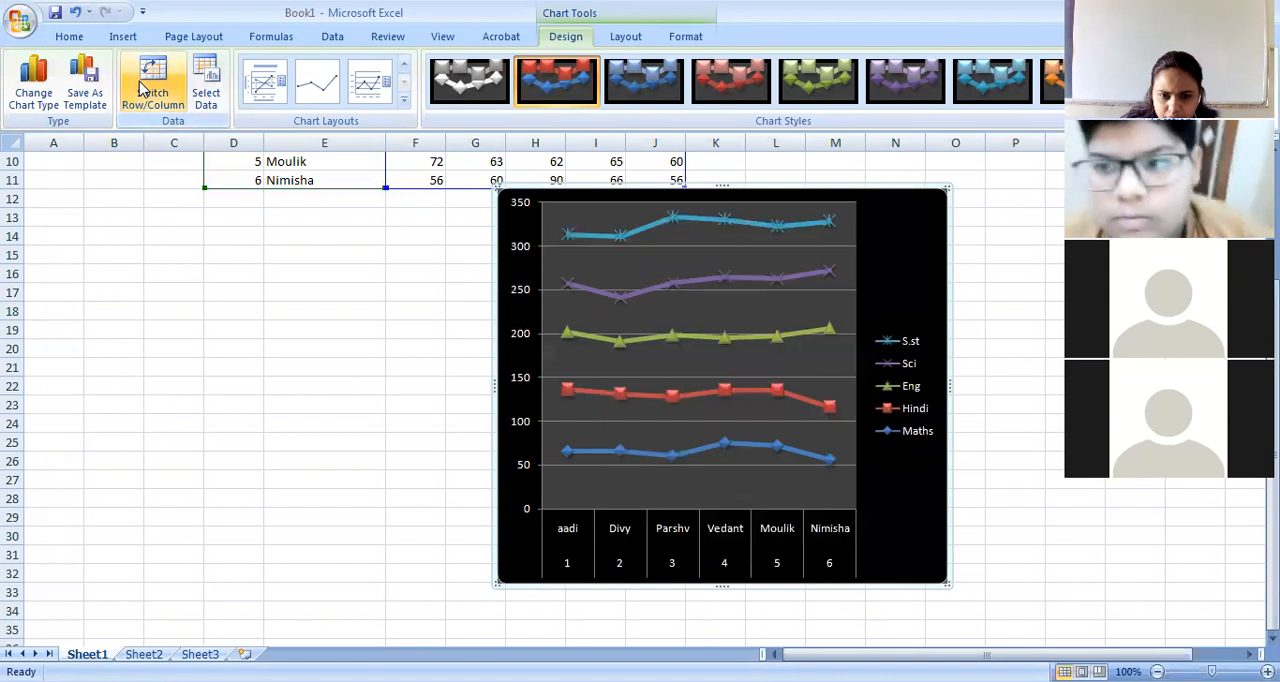
click(143, 88)
click(143, 88)
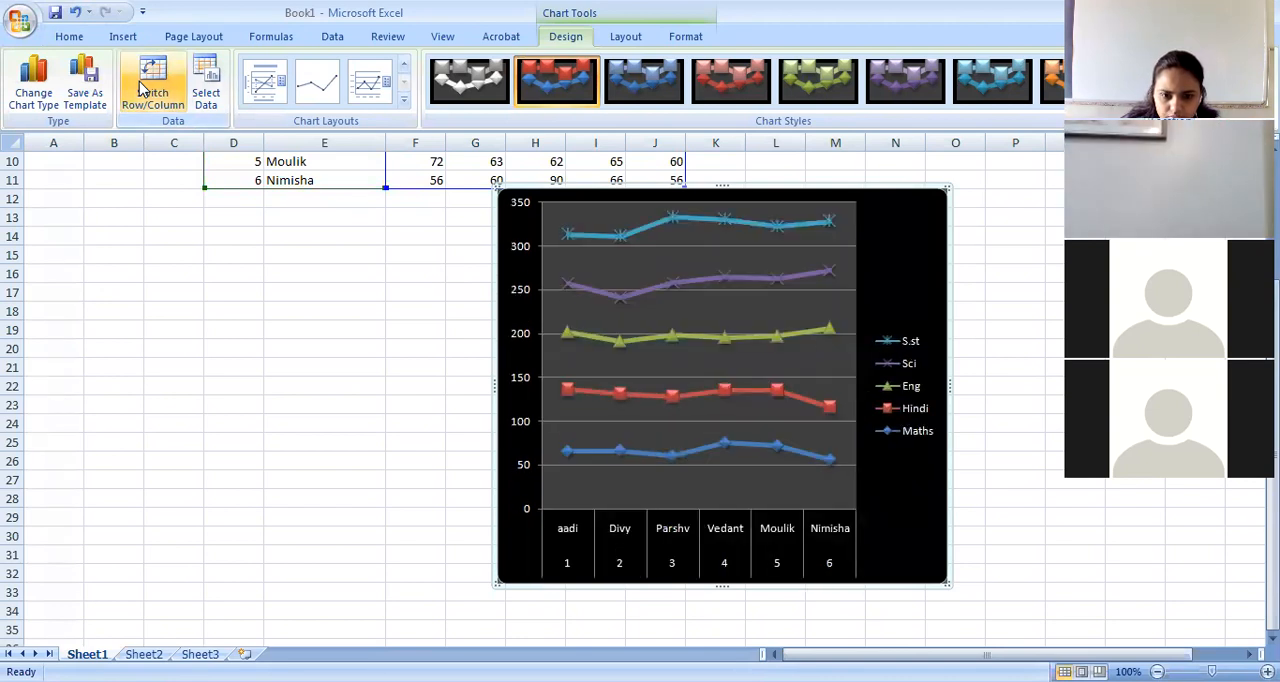
Review the chart's source range, legend entries and category labels in Select Data Source, and accept them as they are.
click(206, 86)
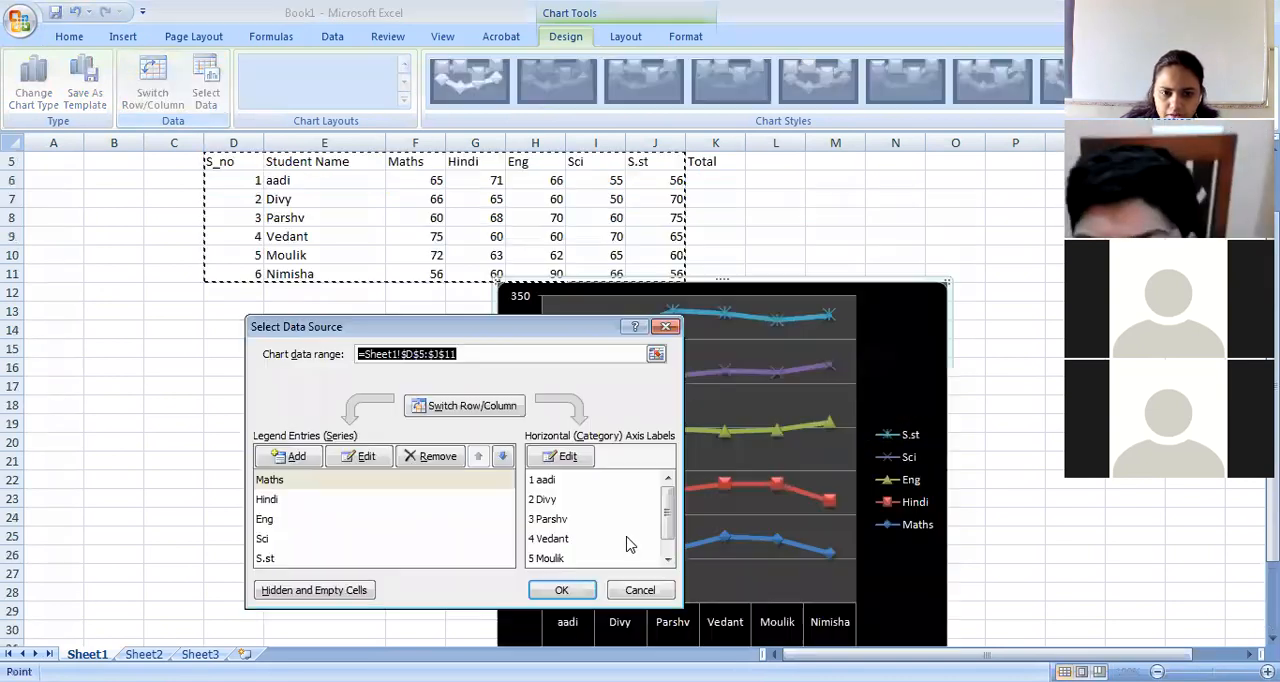
click(543, 483)
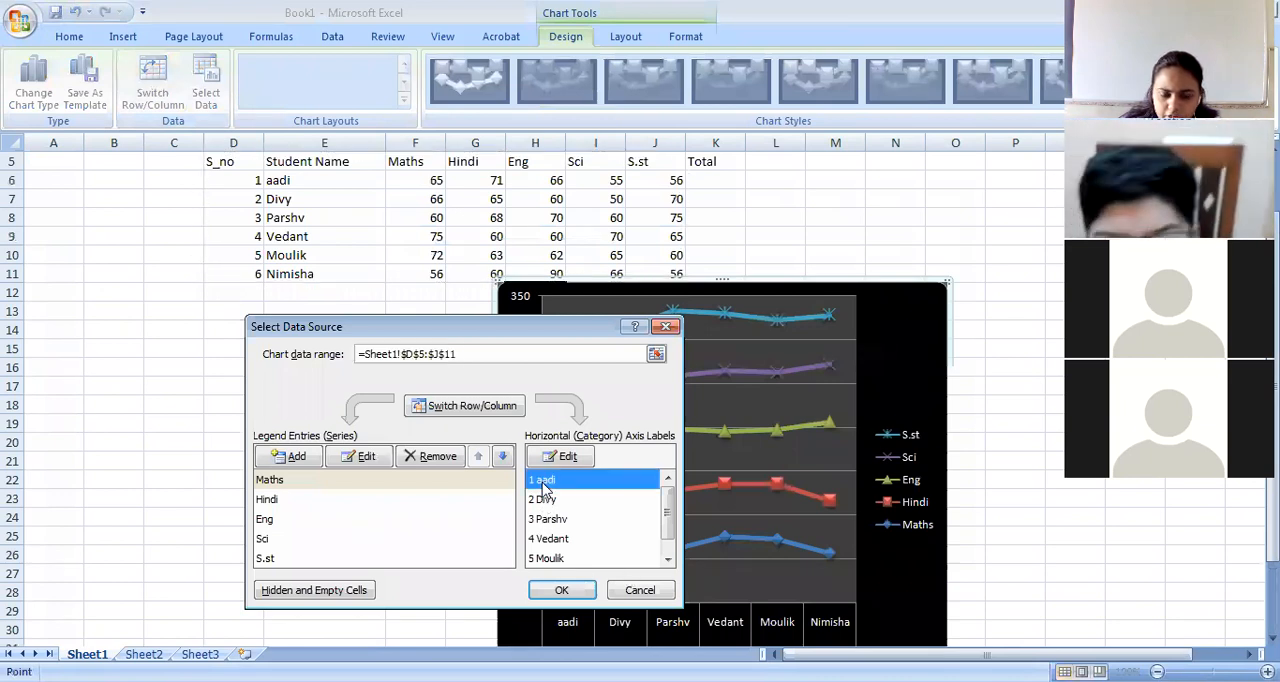
click(562, 588)
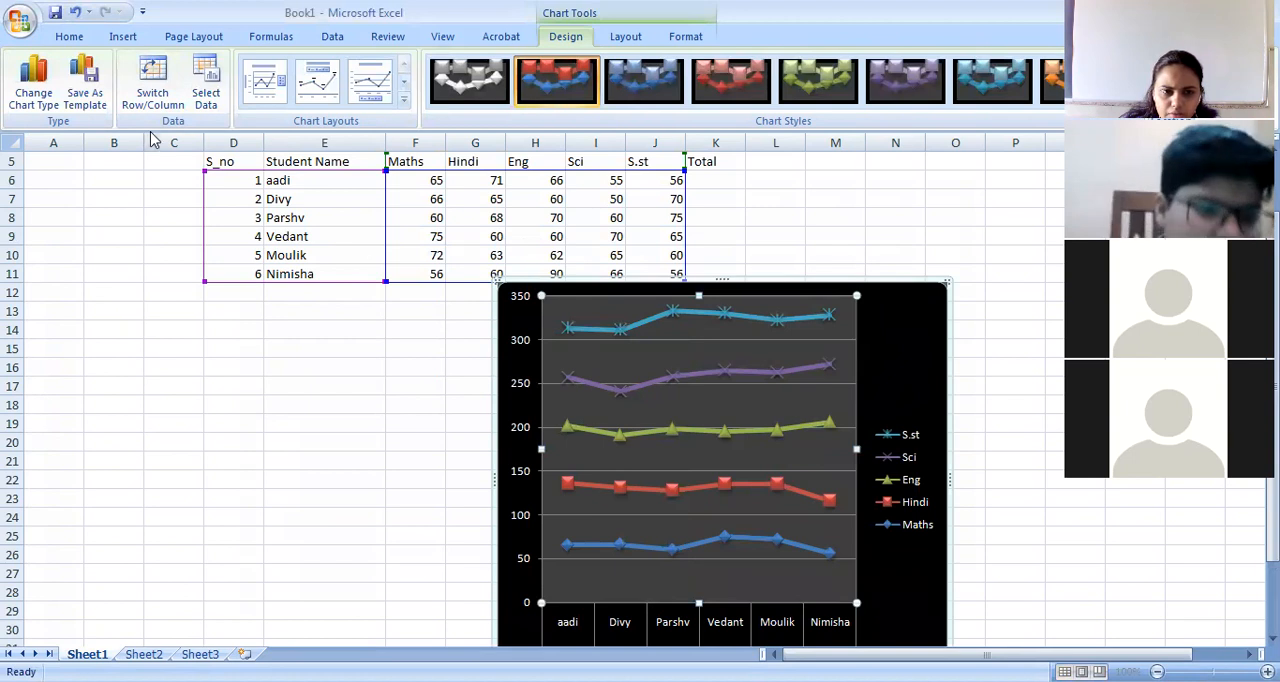
Try swapping legend entries and category labels in Select Data Source, with the dialog moved clear of the chart, and discard the swap.
click(205, 92)
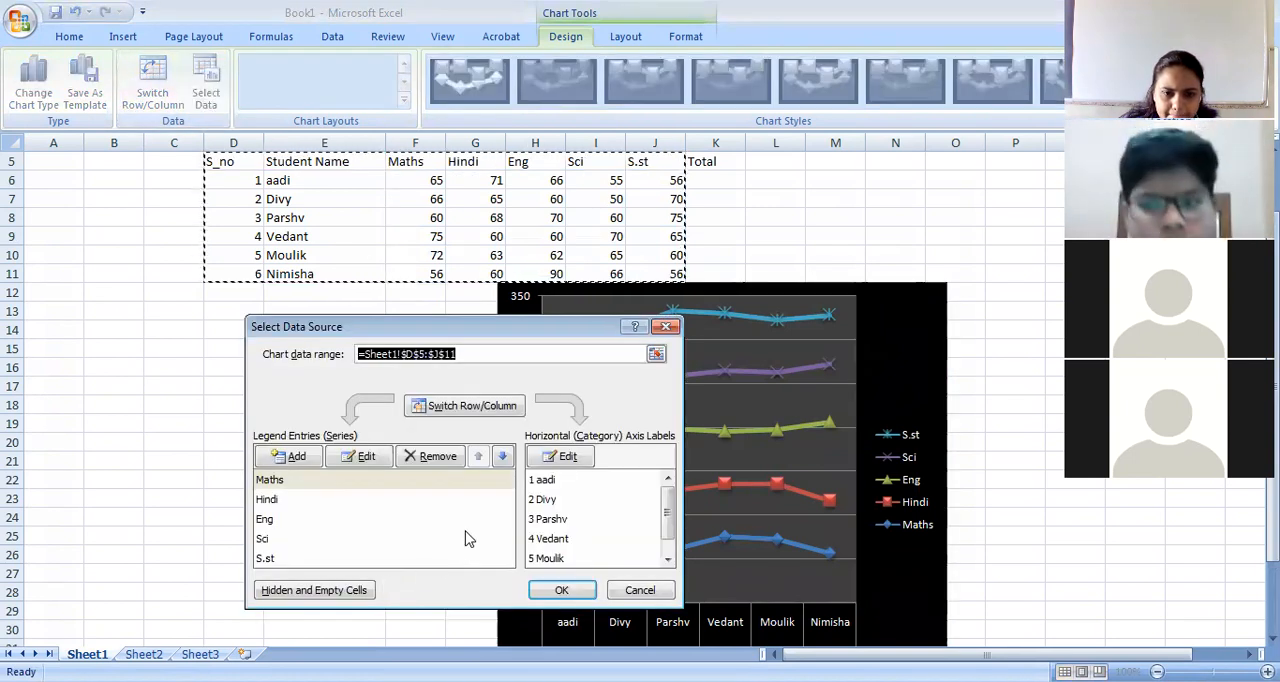
click(479, 410)
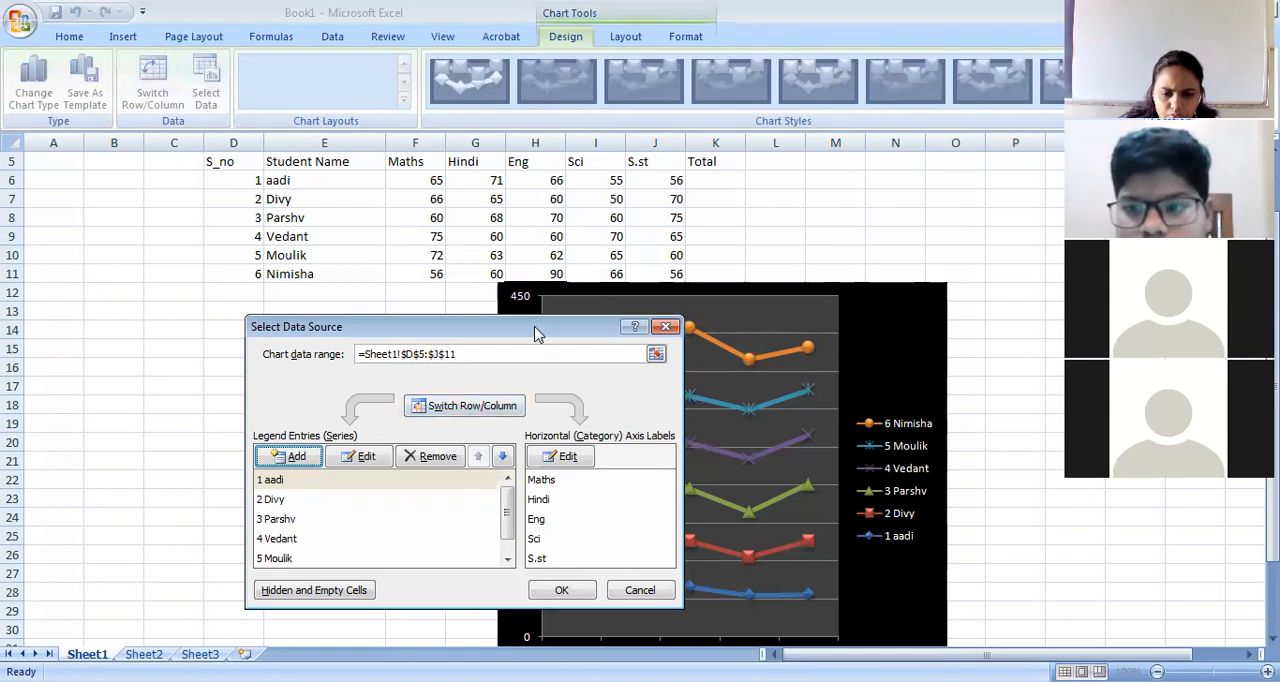
drag(535, 334, 251, 249)
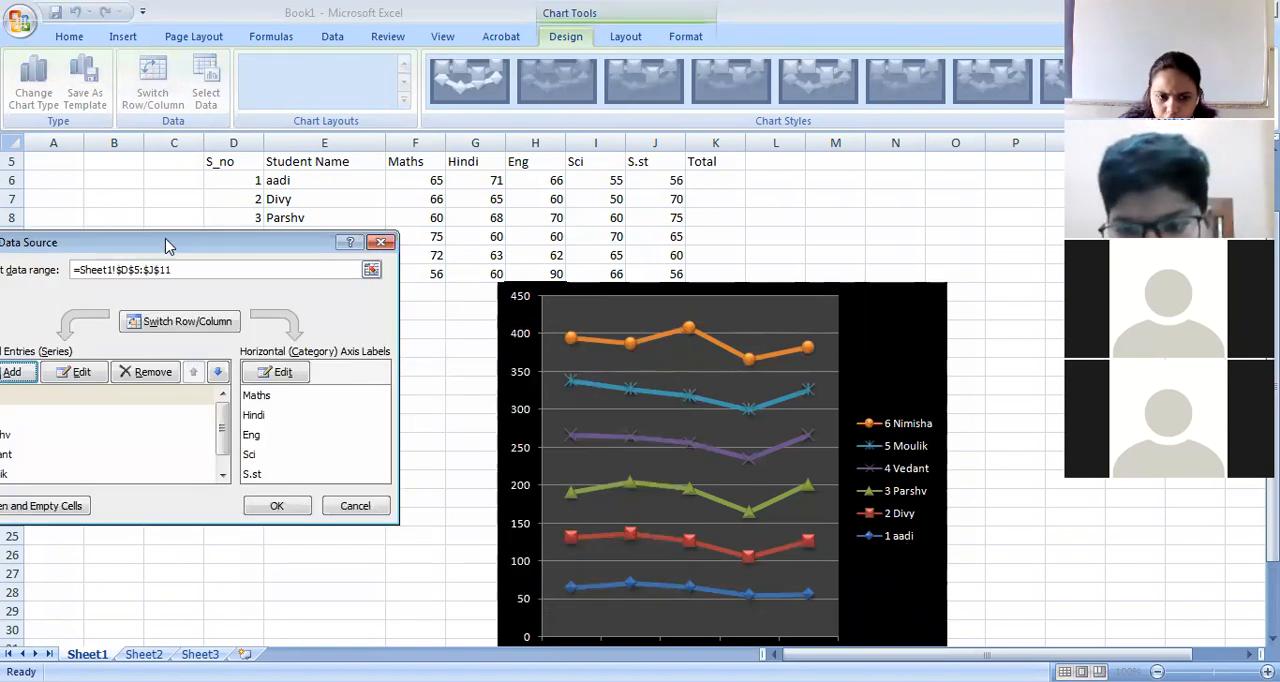
drag(170, 248, 252, 206)
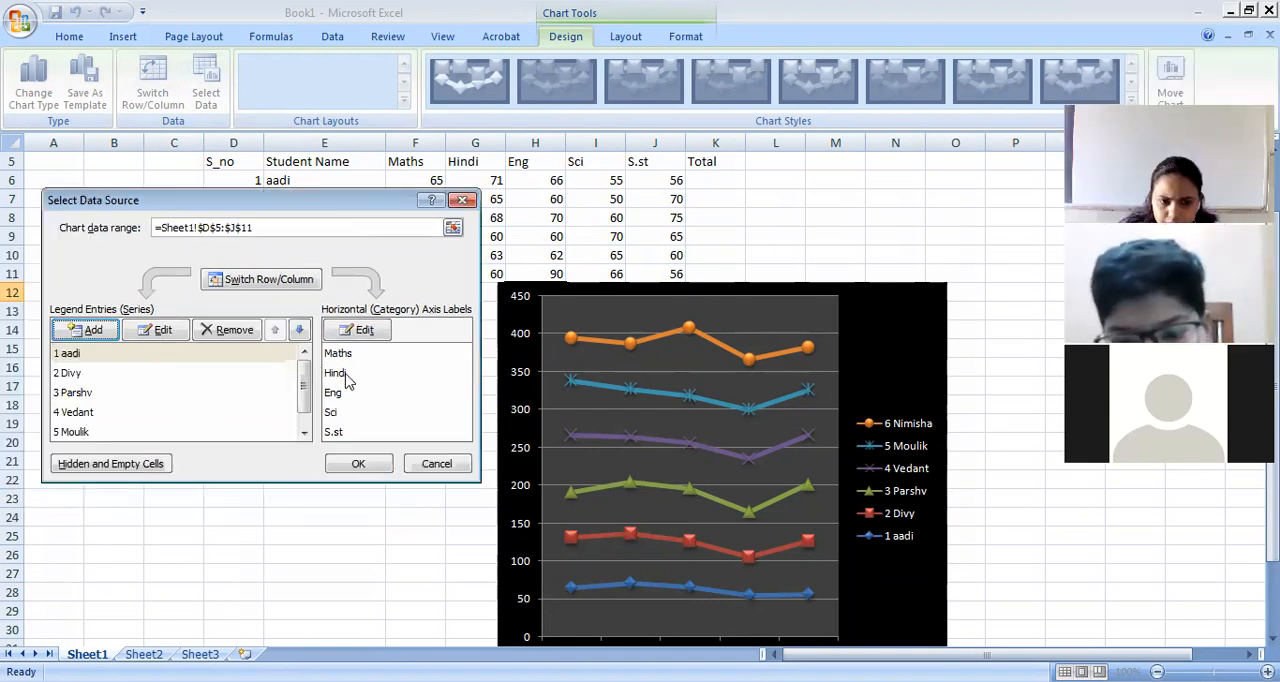
click(256, 285)
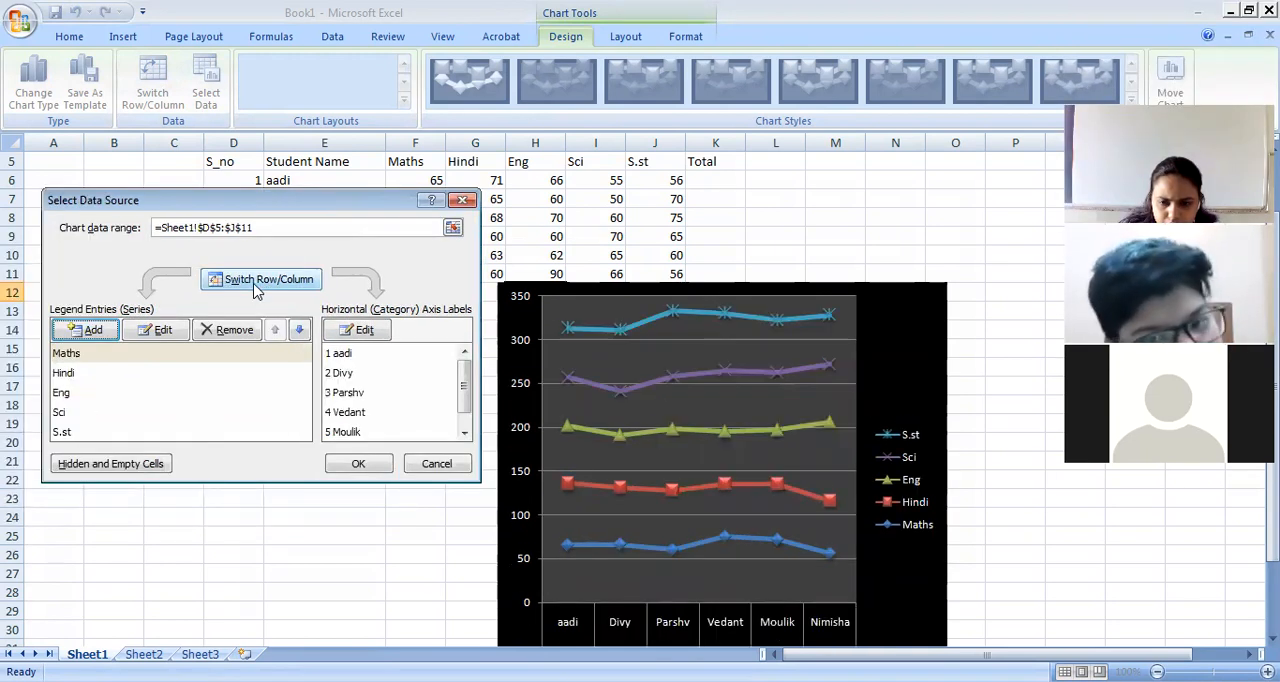
click(268, 284)
click(268, 284)
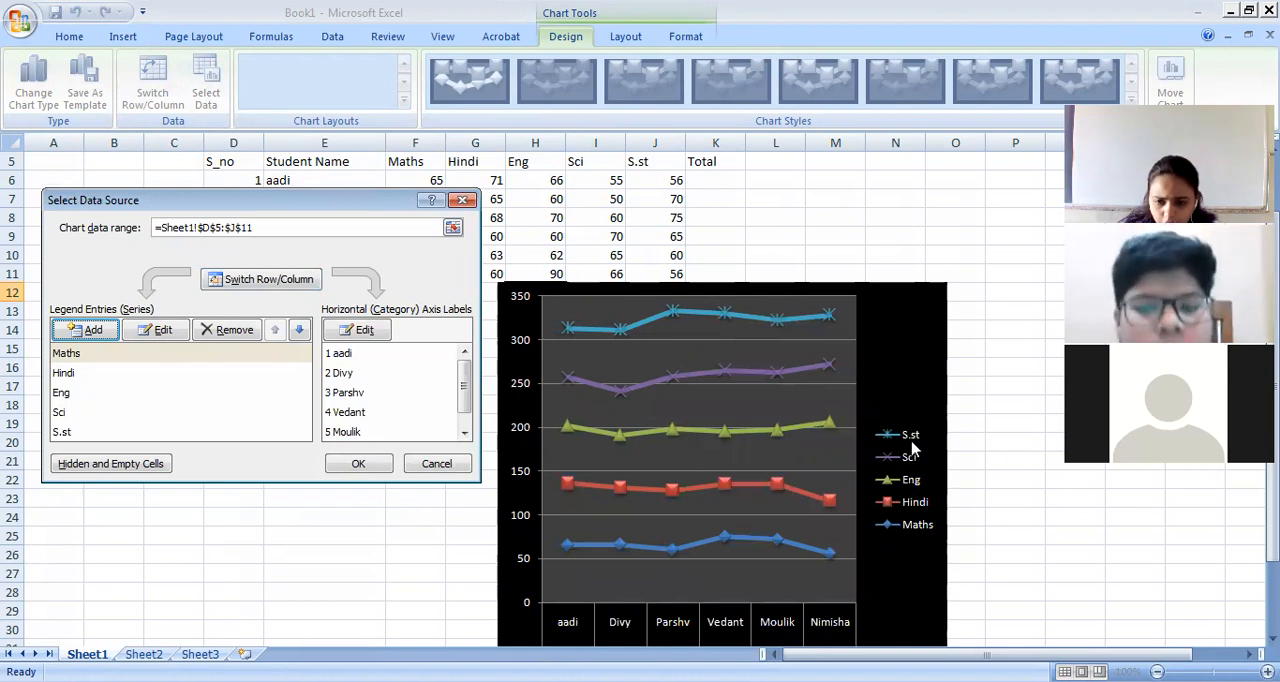
click(258, 282)
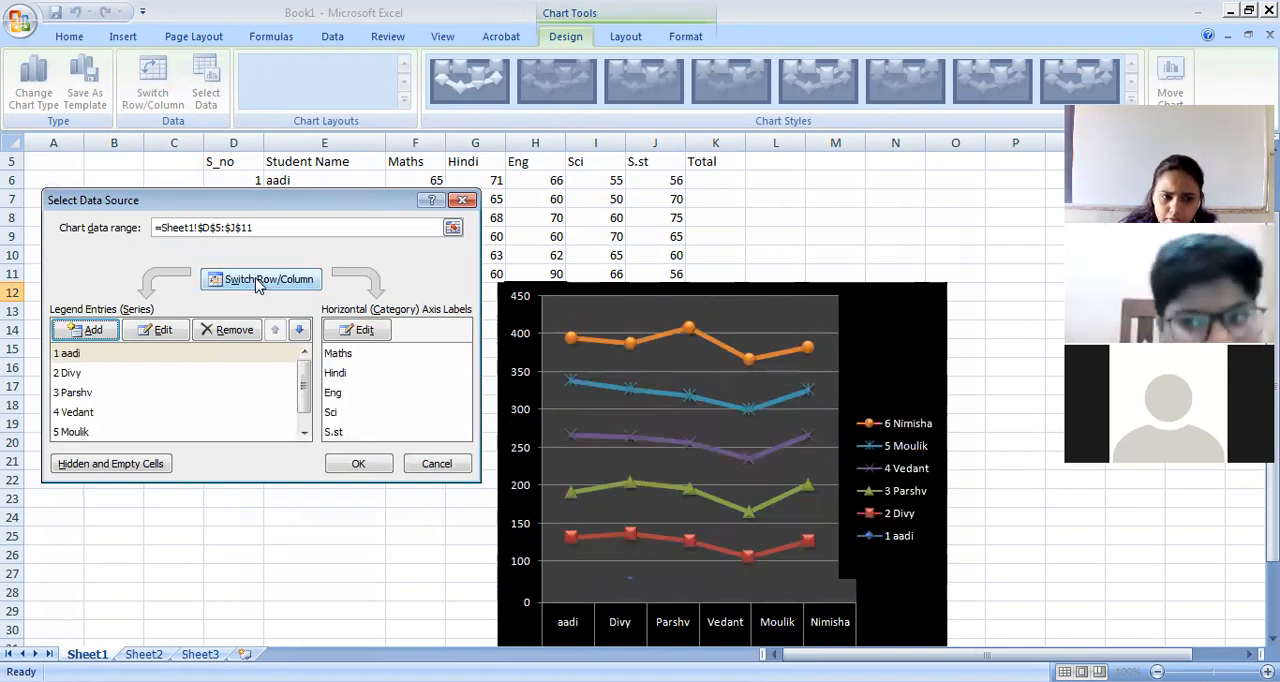
click(463, 200)
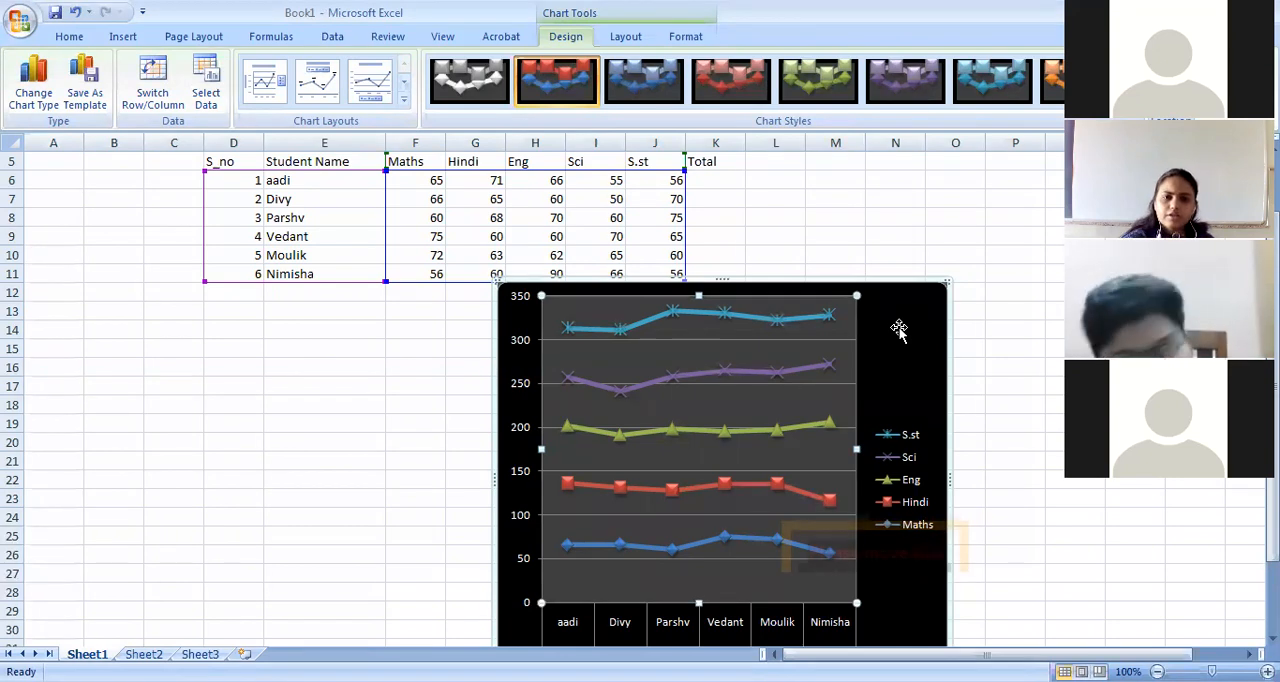
Apply the chart layout with a title, vertical axis title and data table.
click(402, 104)
click(312, 136)
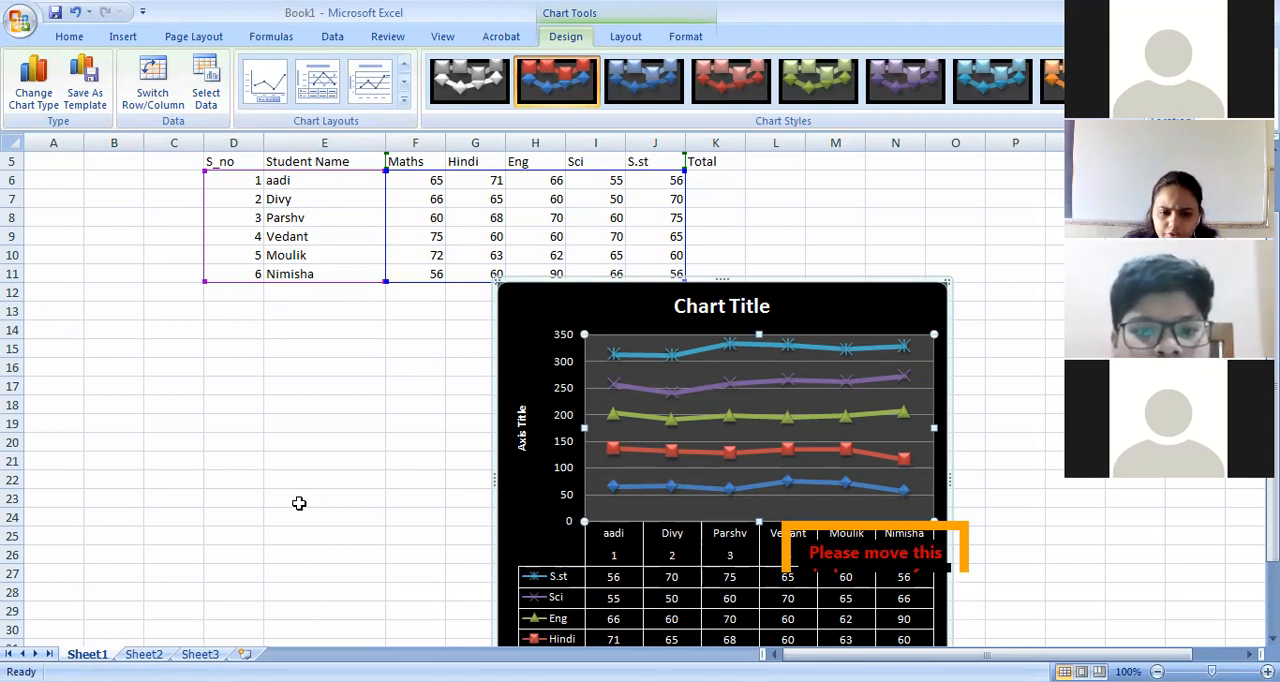
scroll(299, 503, down, 1)
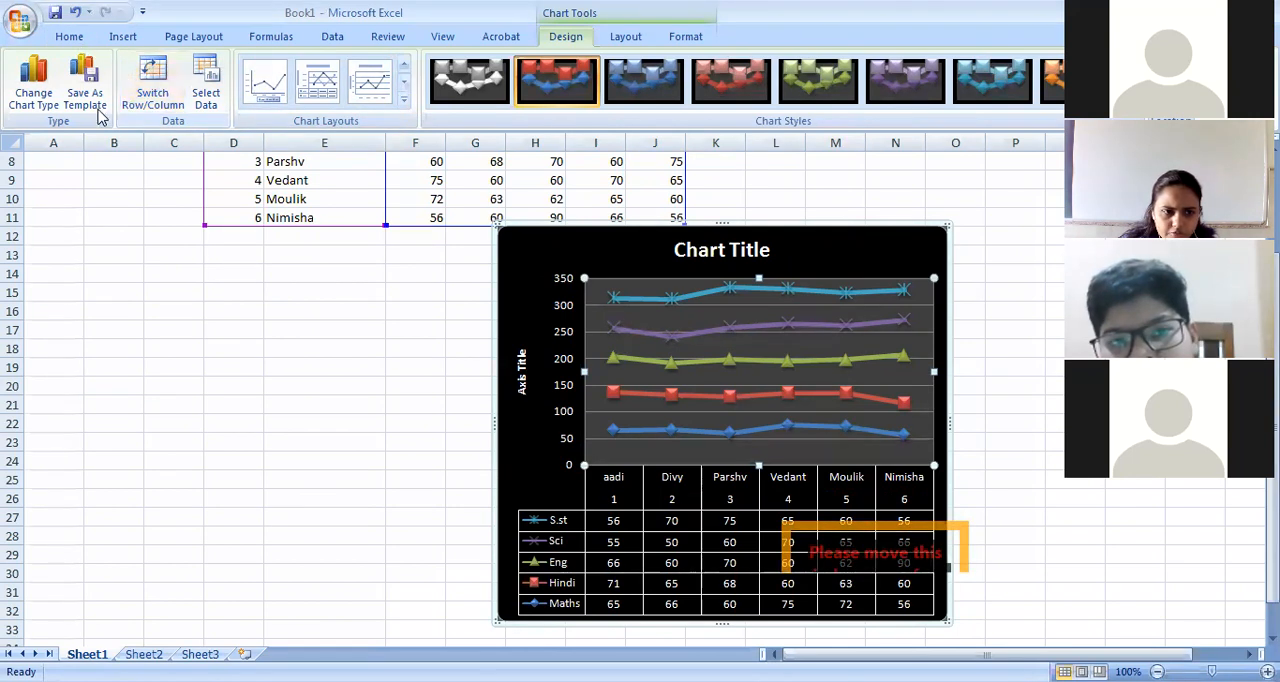
Change the chart type to a plain line chart without markers.
click(42, 103)
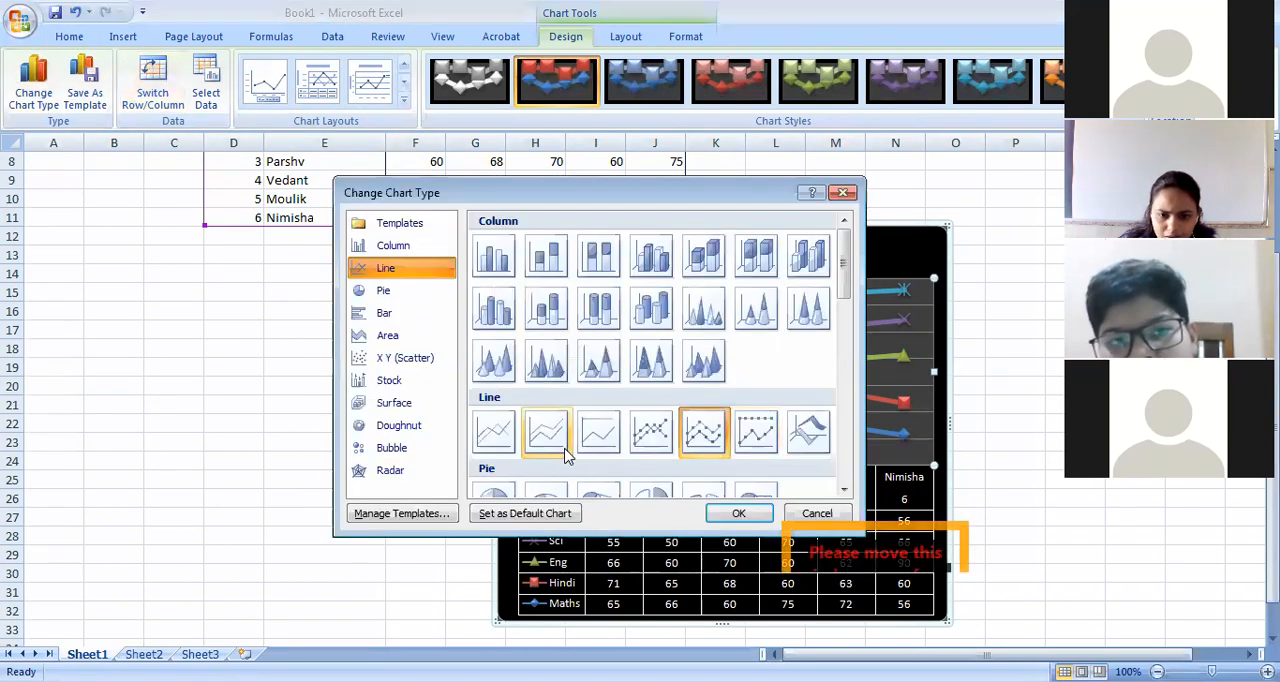
click(494, 431)
click(735, 514)
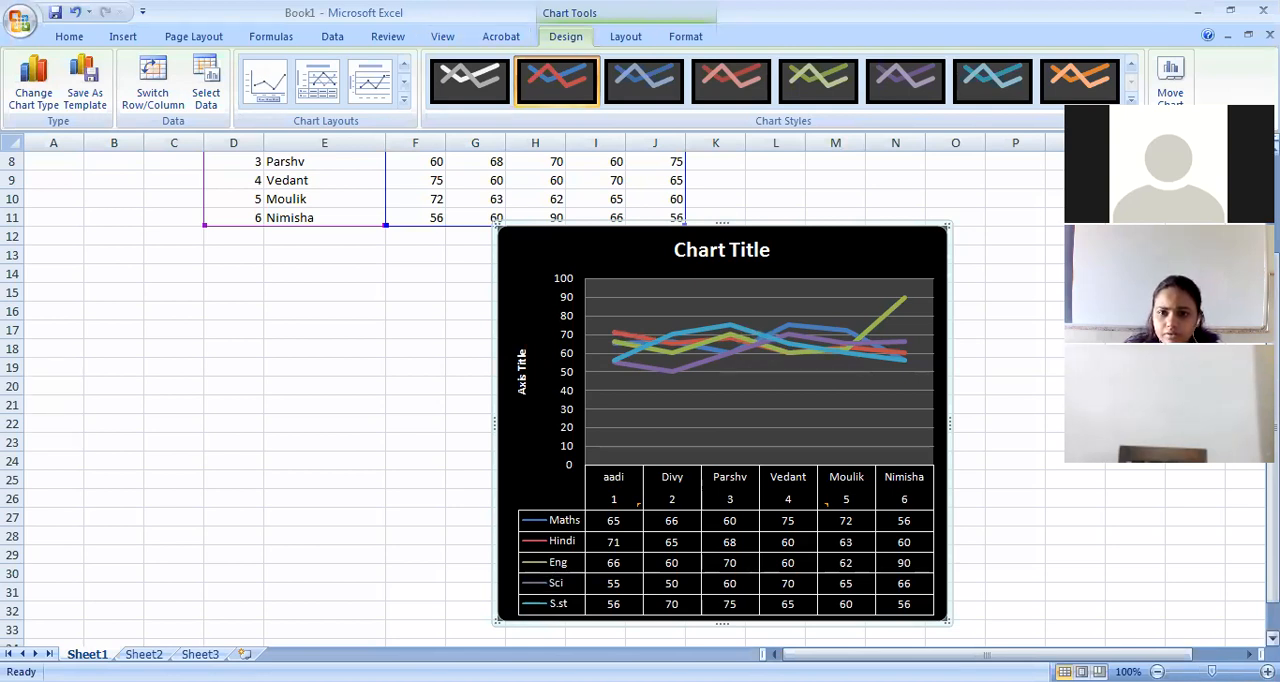
Switch the chart's rows and columns so each student is a line plotted across the five subjects.
click(1130, 101)
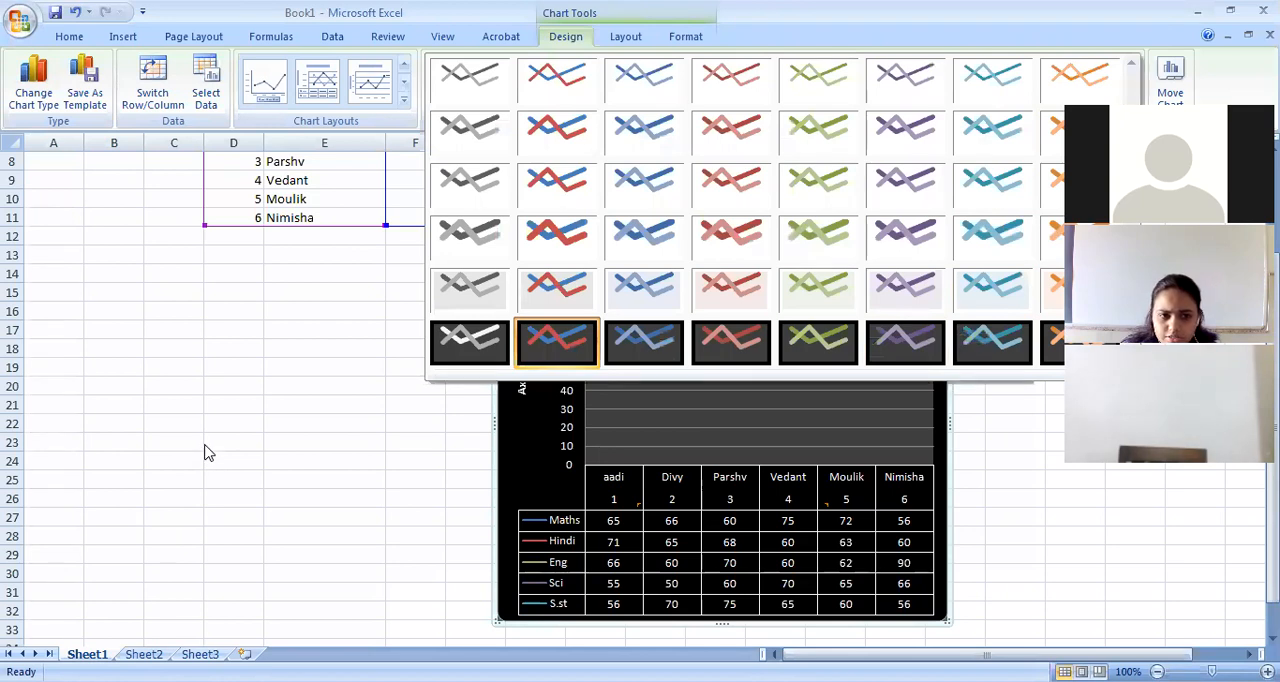
click(171, 115)
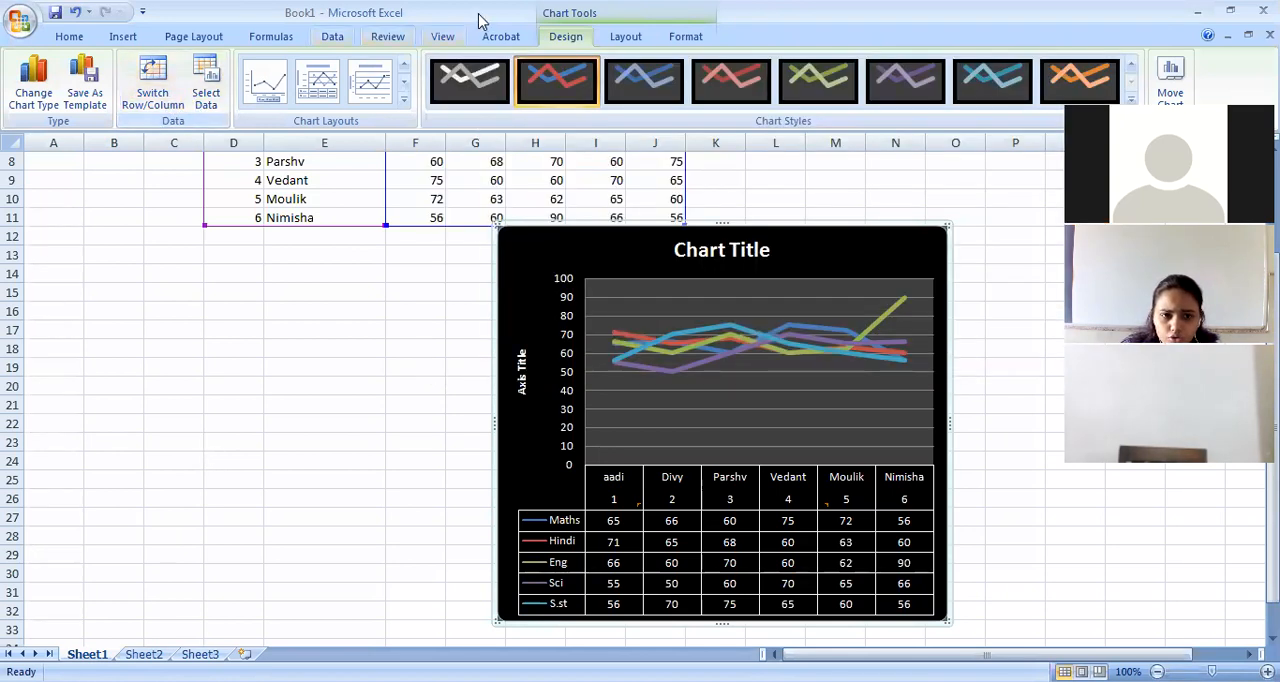
click(150, 100)
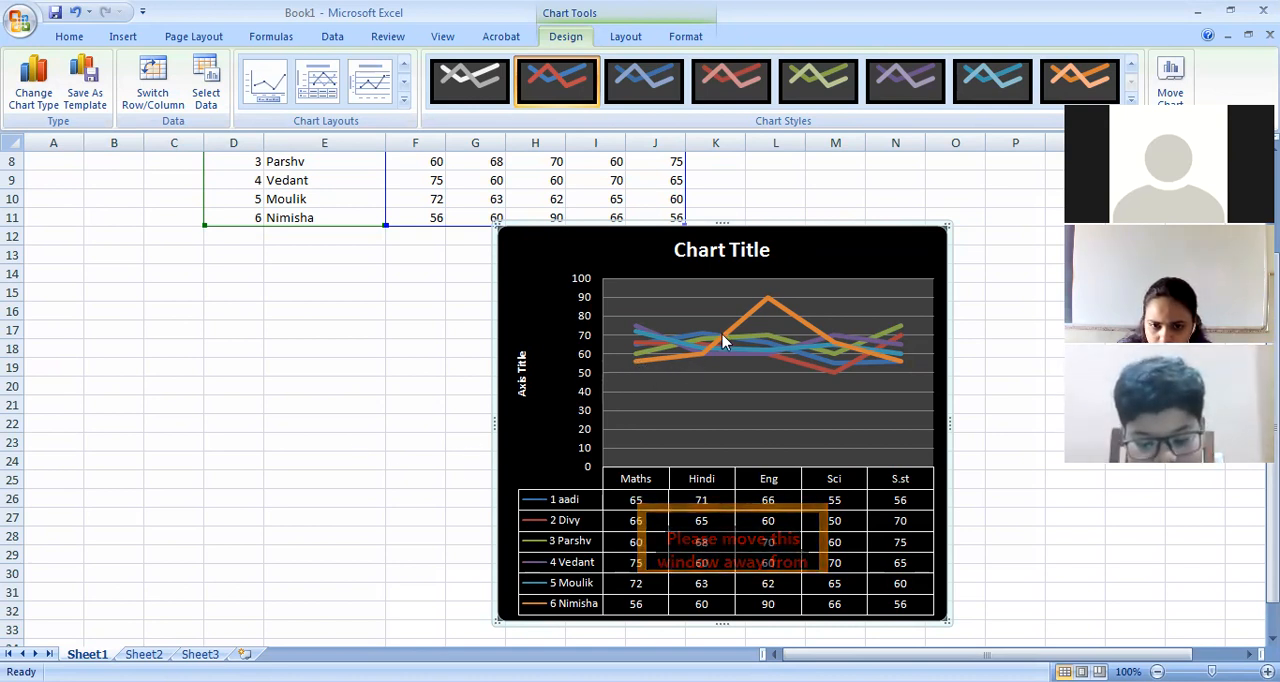
mouse_move(770, 309)
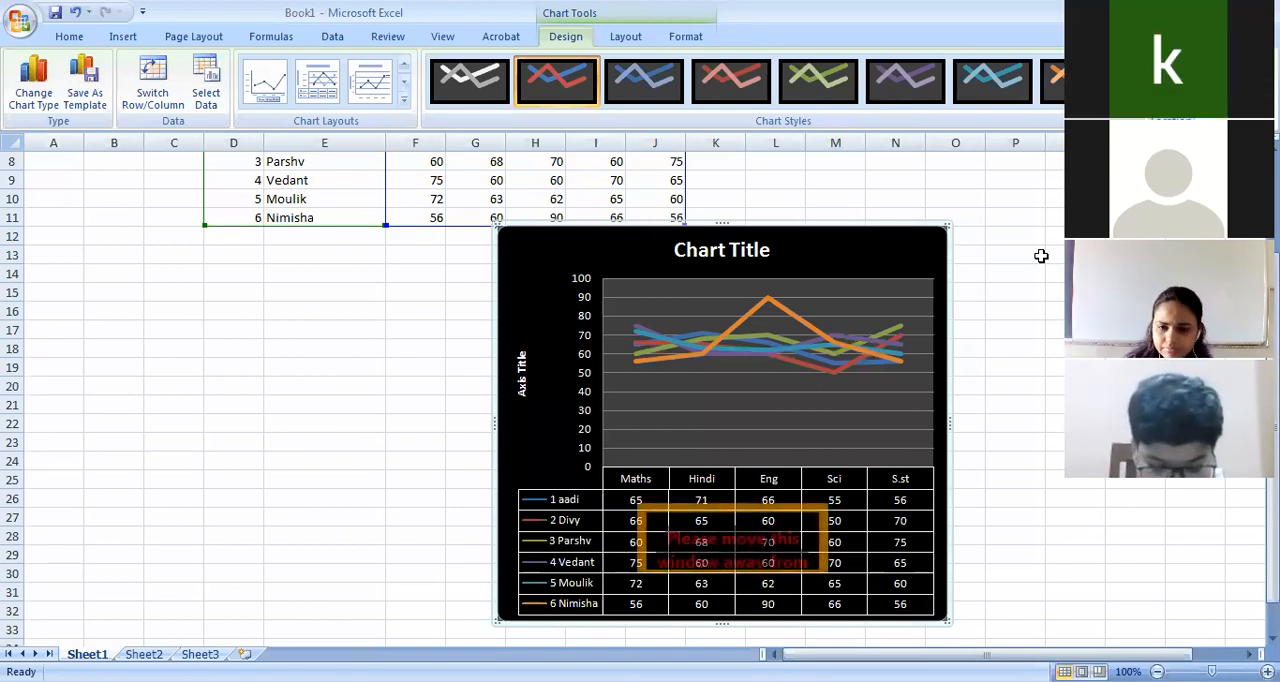
Calculate the first student's total in K6 by applying AutoSum to the five subject marks in row 6.
click(960, 338)
scroll(860, 291, up, 3)
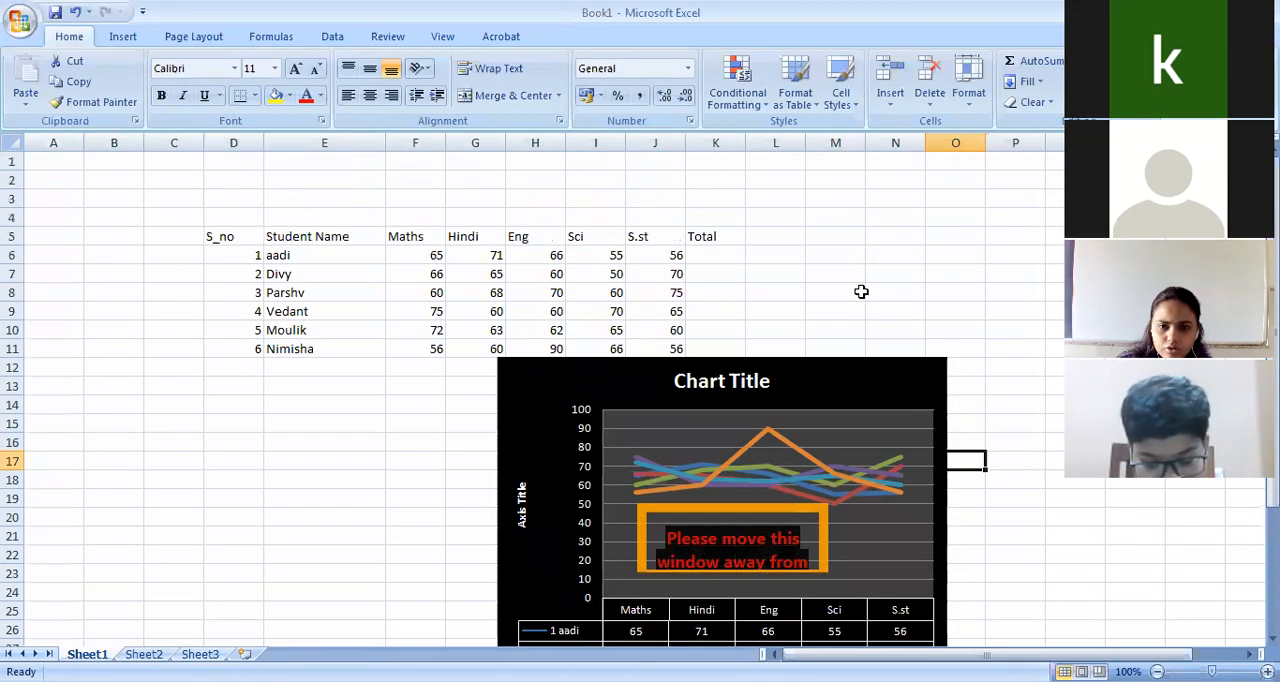
click(715, 255)
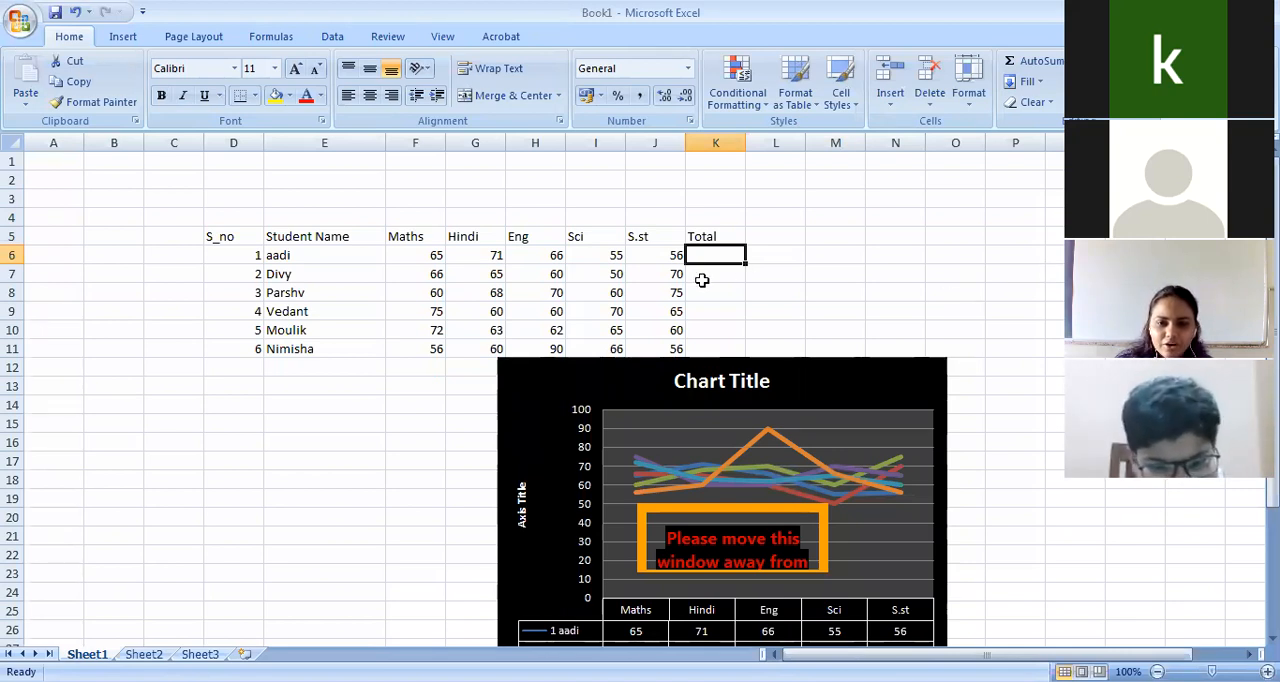
click(790, 288)
drag(392, 257, 698, 255)
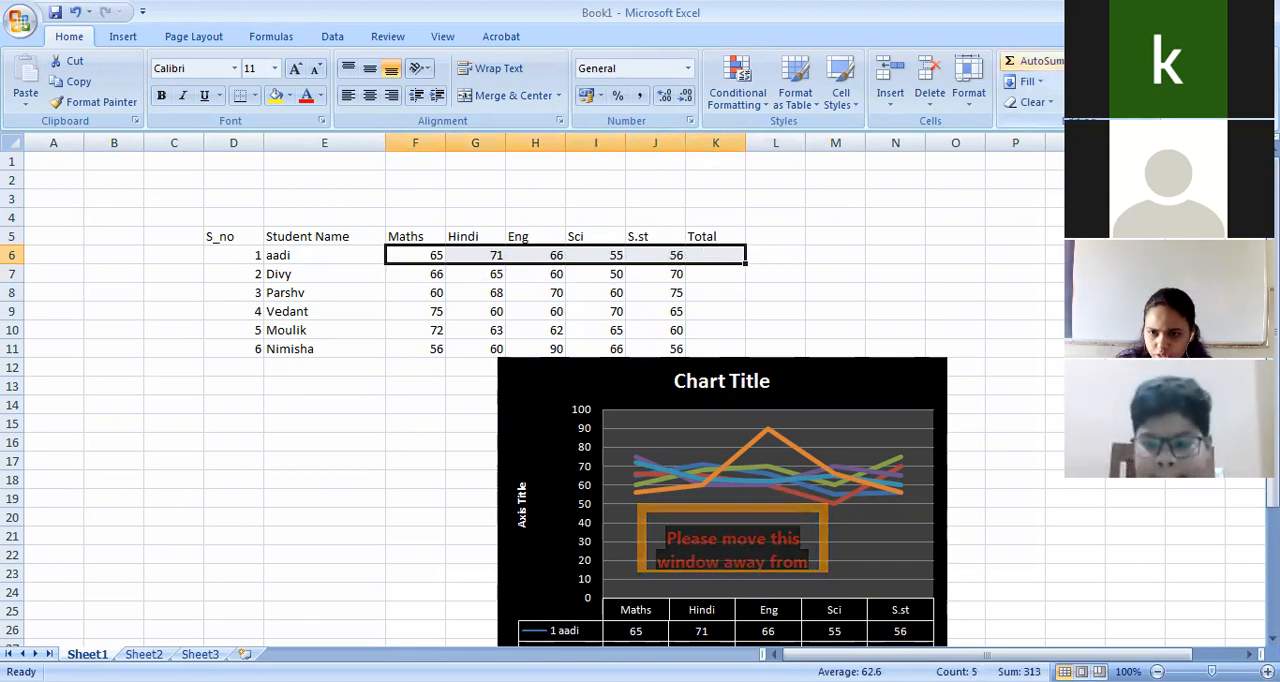
click(1062, 66)
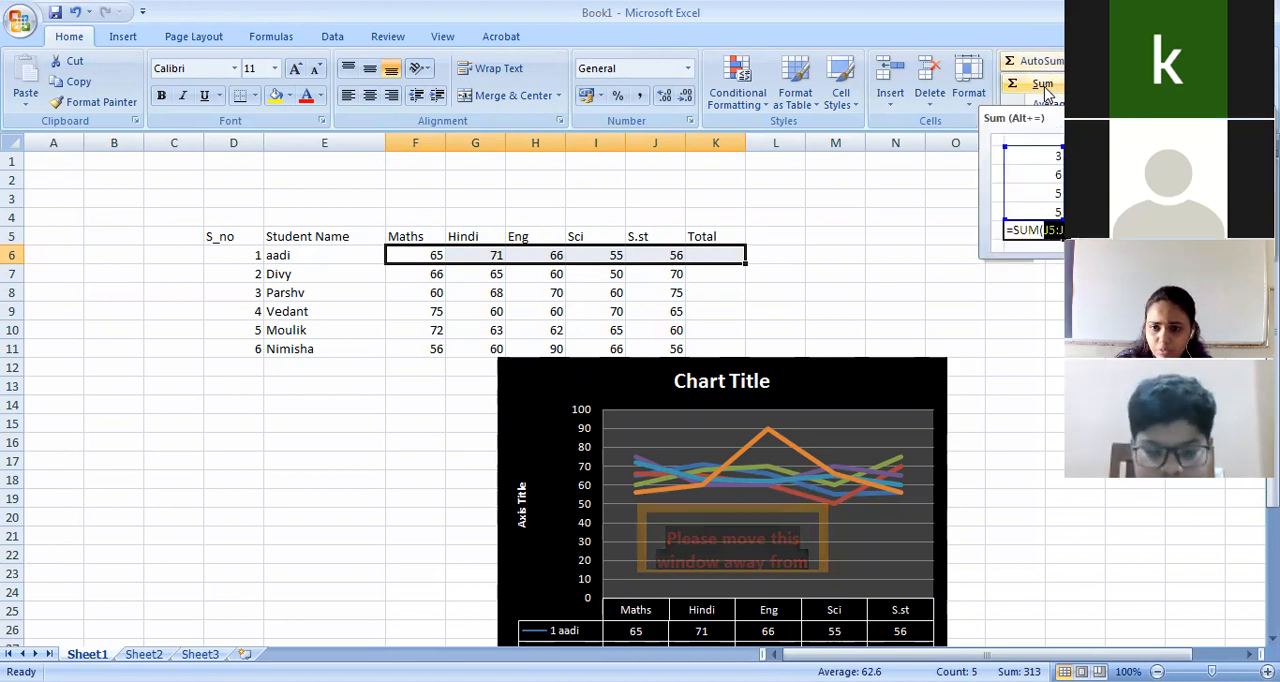
click(1043, 84)
click(735, 257)
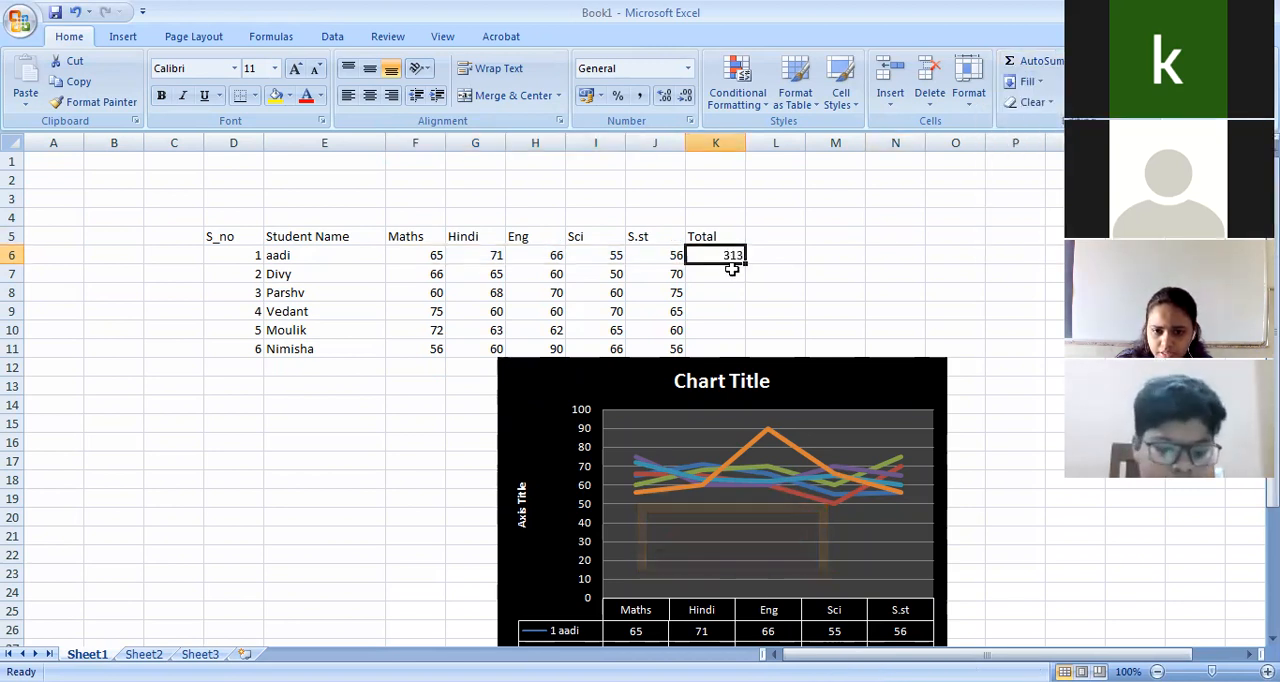